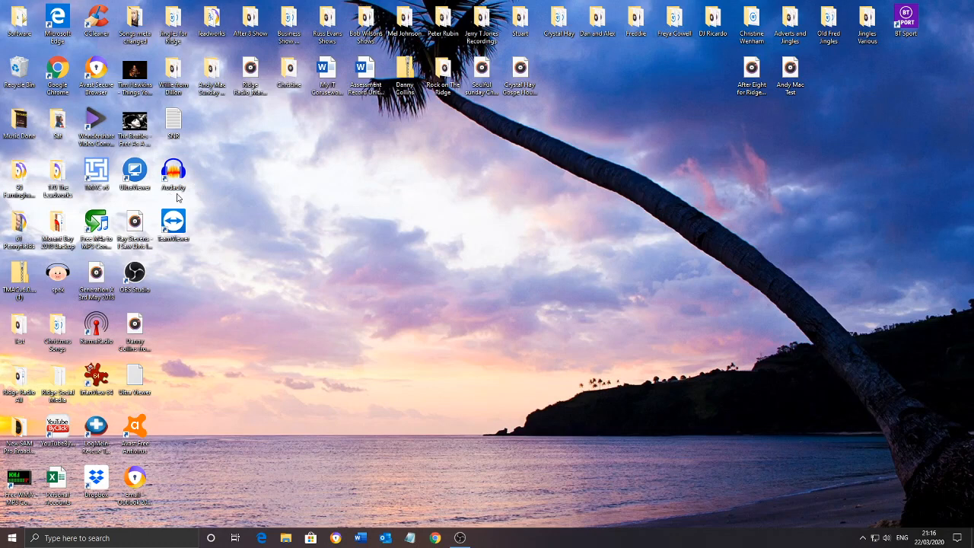
Open Google Chrome, search for audacity and go to the Download page on the official Audacity site
double_click(58, 74)
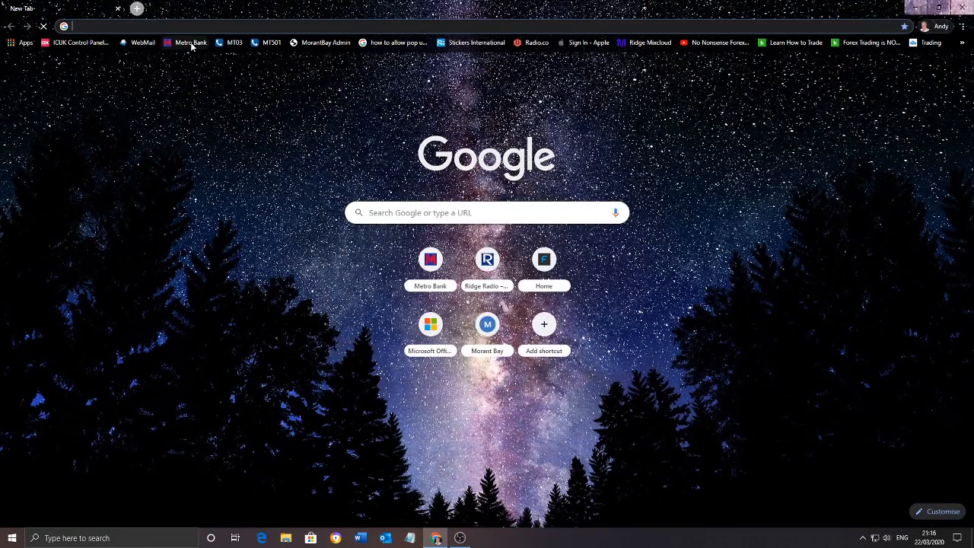
type("auda")
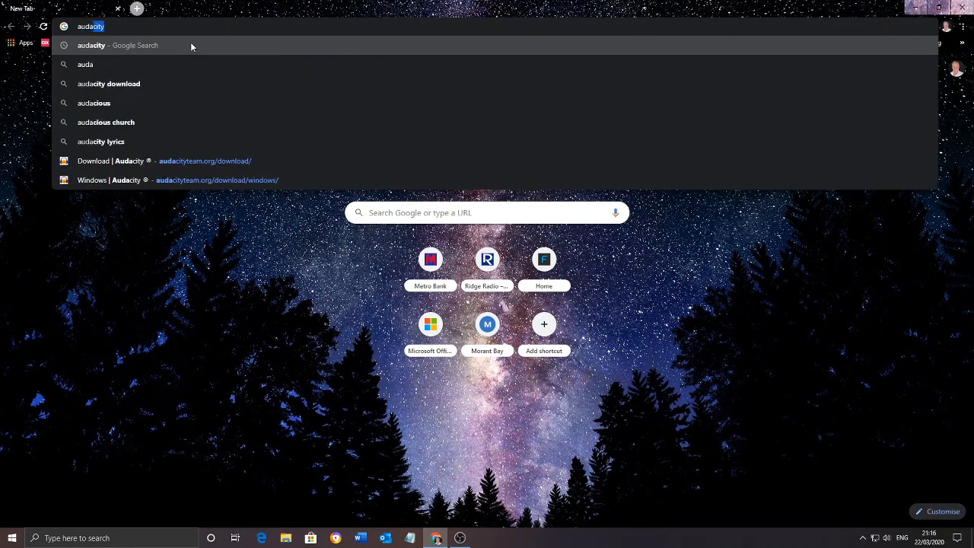
key("Return")
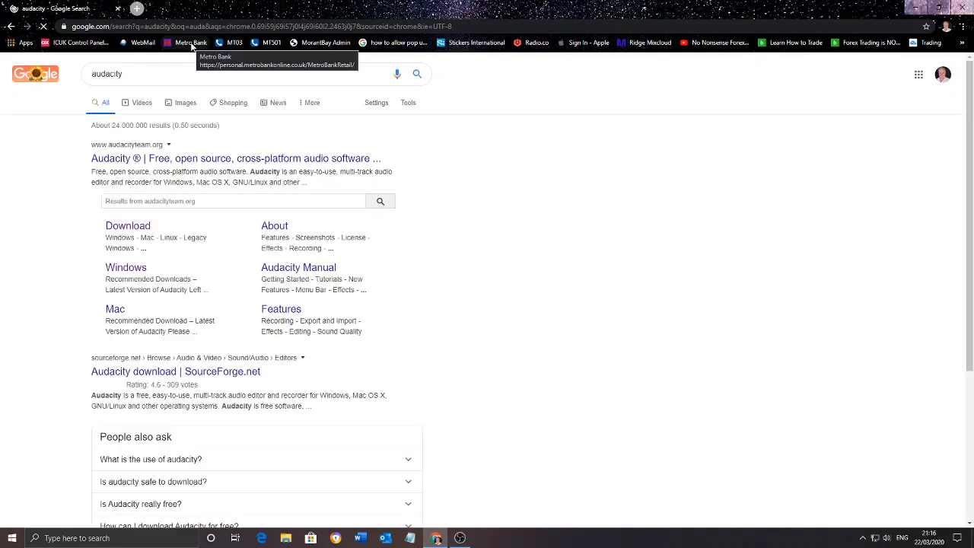
left_click(131, 228)
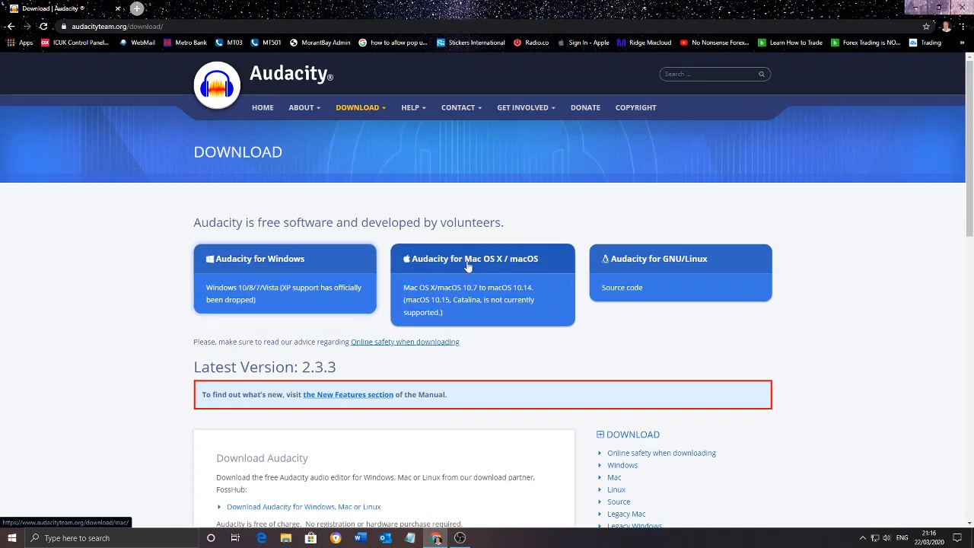
Download the Audacity 2.3.3 Windows installer through FossHub and close the browser
left_click(285, 264)
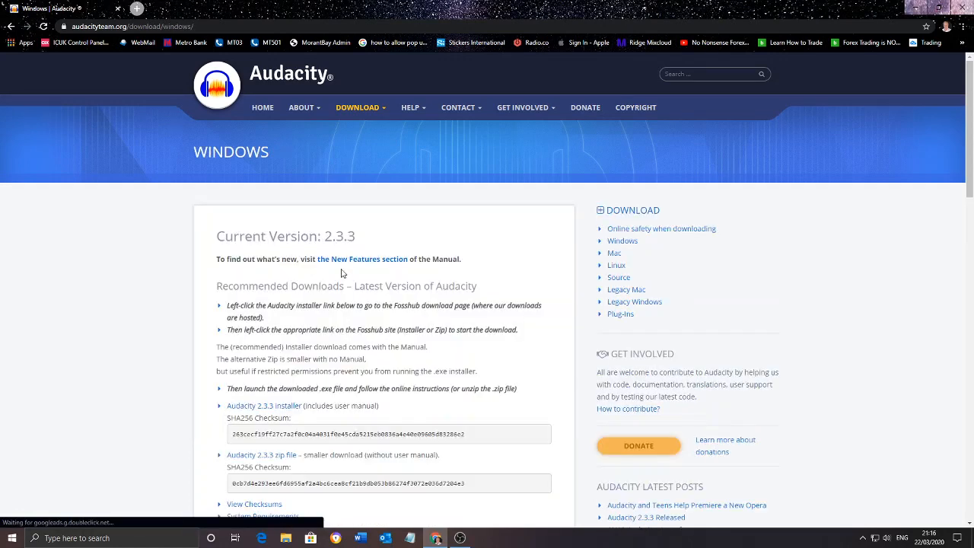
scroll(339, 269, "down", 2)
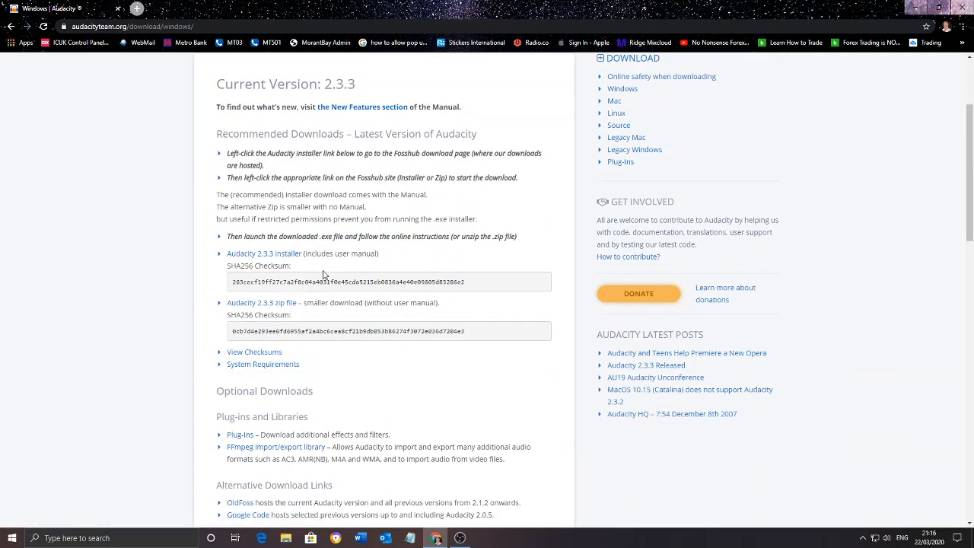
left_click(263, 305)
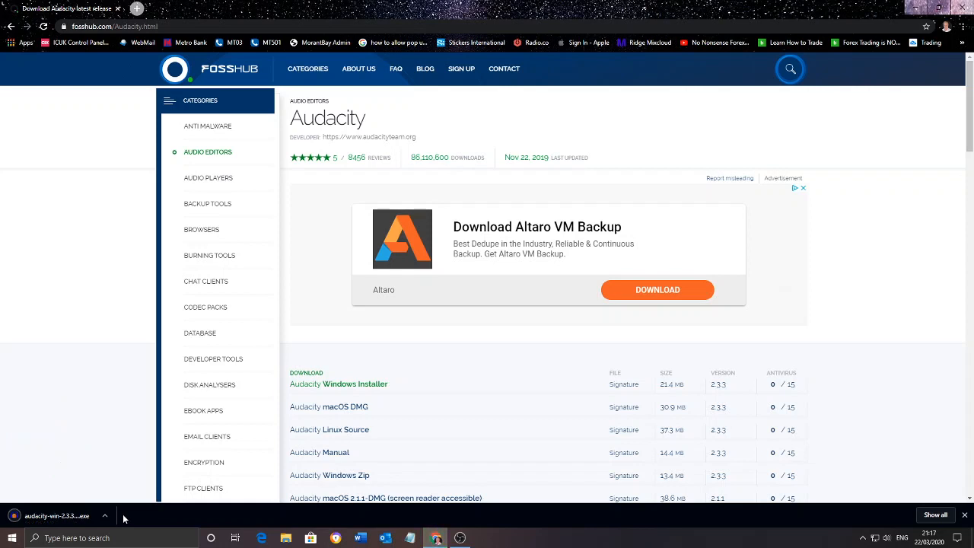
left_click(965, 9)
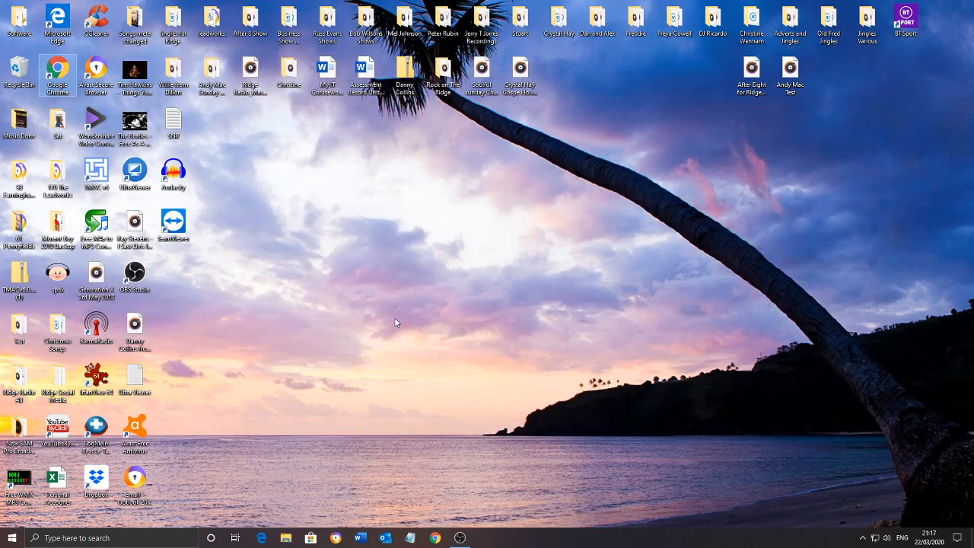
Launch Audacity in a reduced window and import "10CC - Art for Art's Sake" from the desktop's Sat folder
double_click(174, 173)
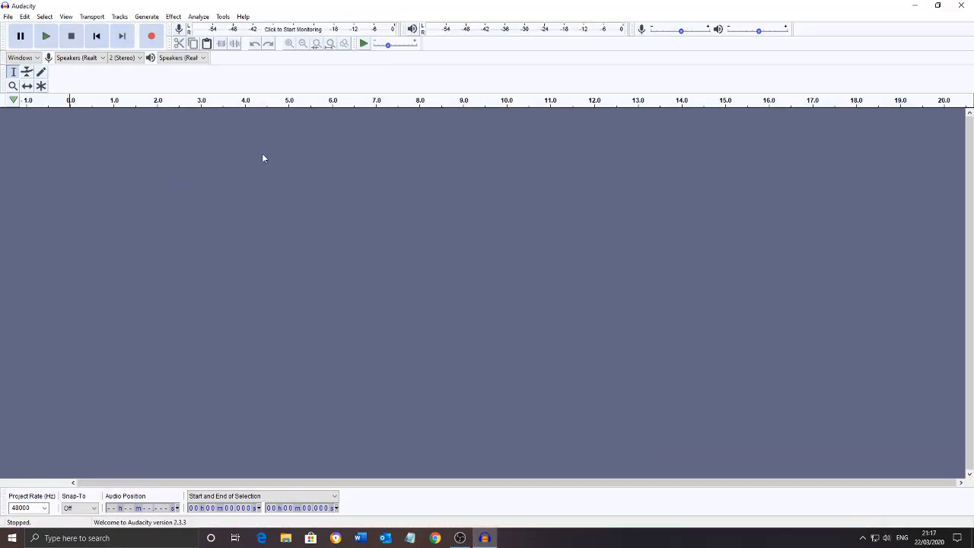
left_click(938, 7)
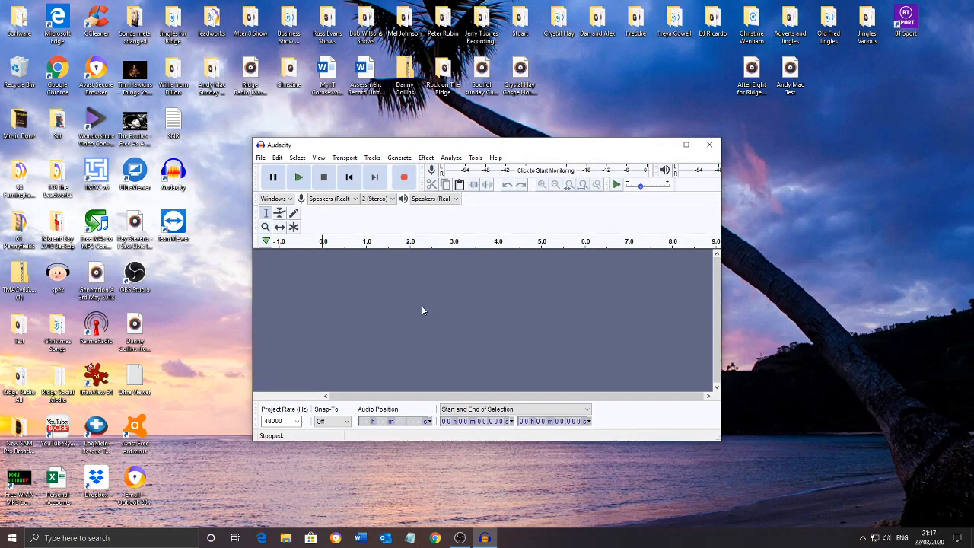
double_click(57, 120)
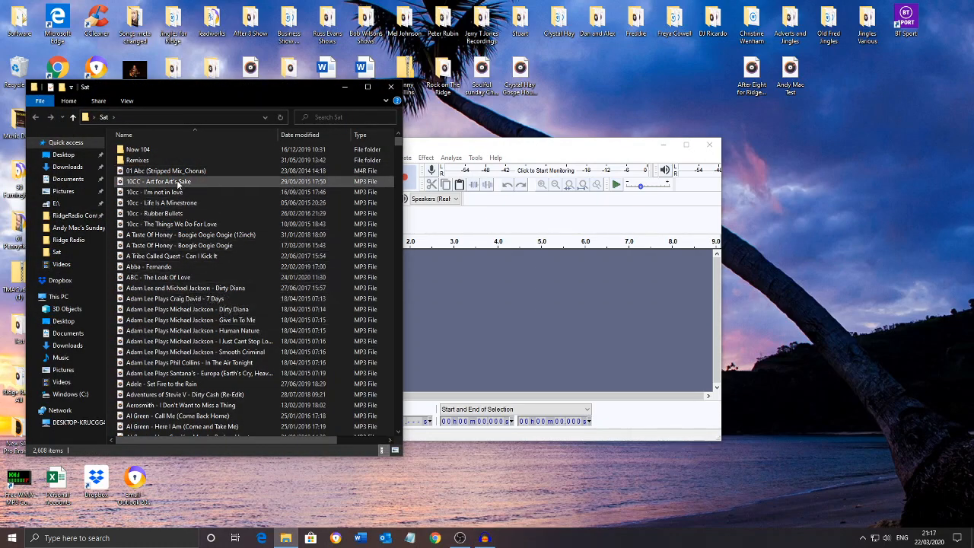
left_click_drag(178, 183, 488, 326)
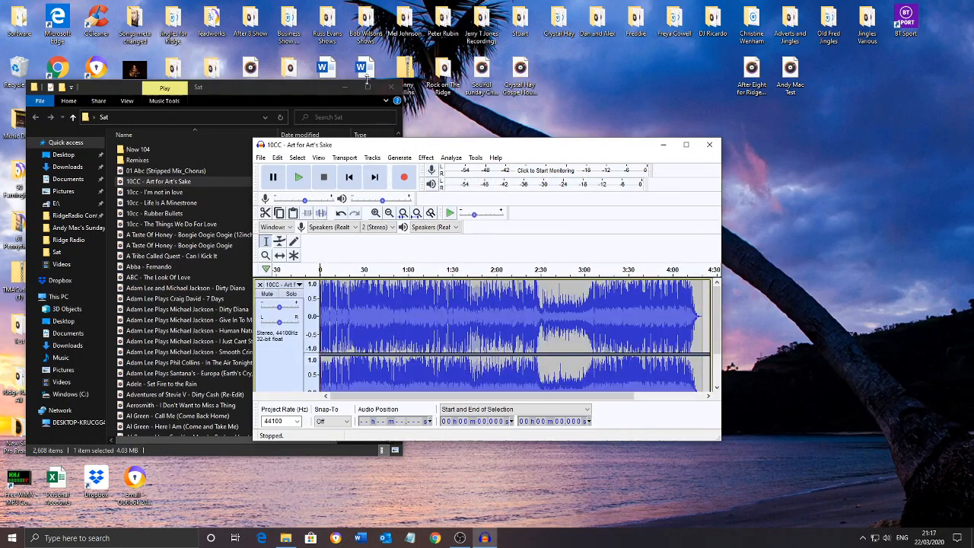
Close the Sat folder window and maximize Audacity with the imported track
left_click(321, 87)
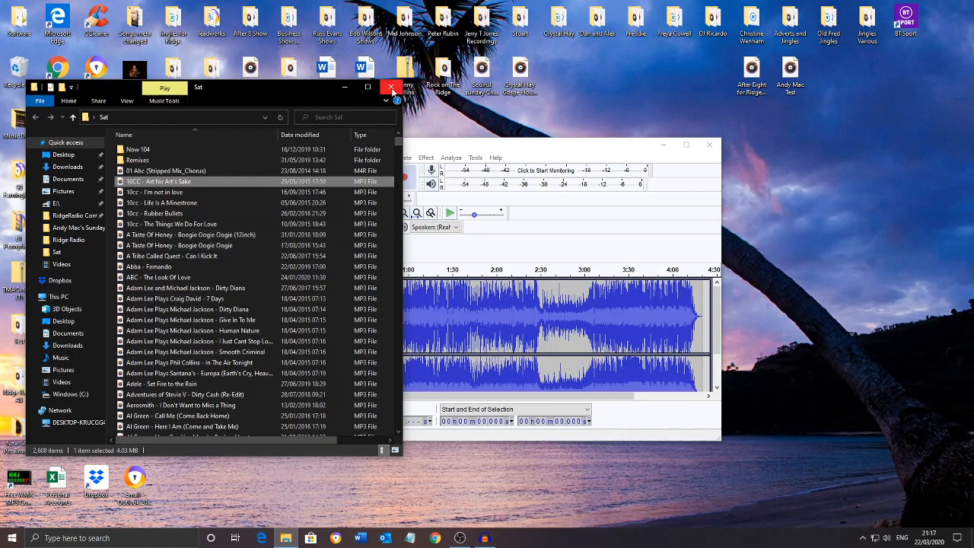
left_click(392, 87)
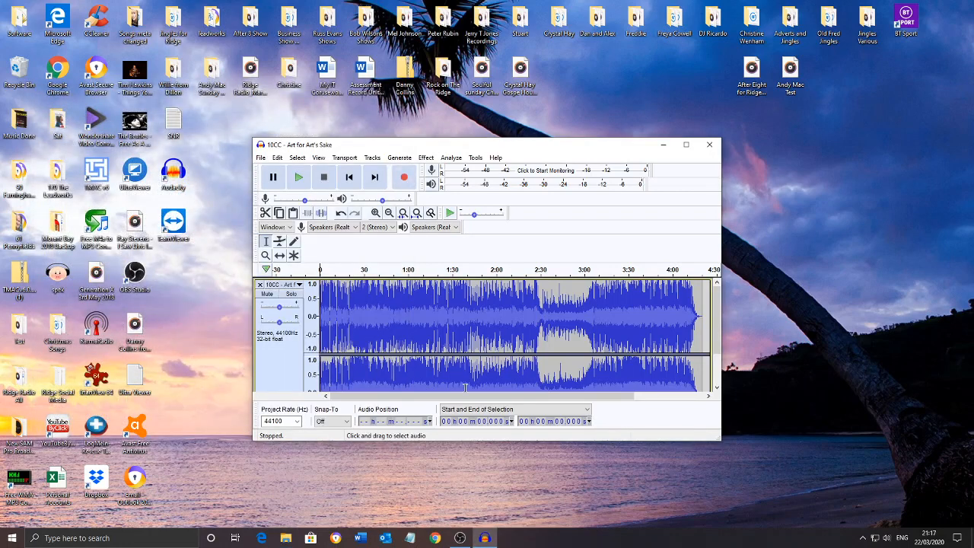
left_click(686, 144)
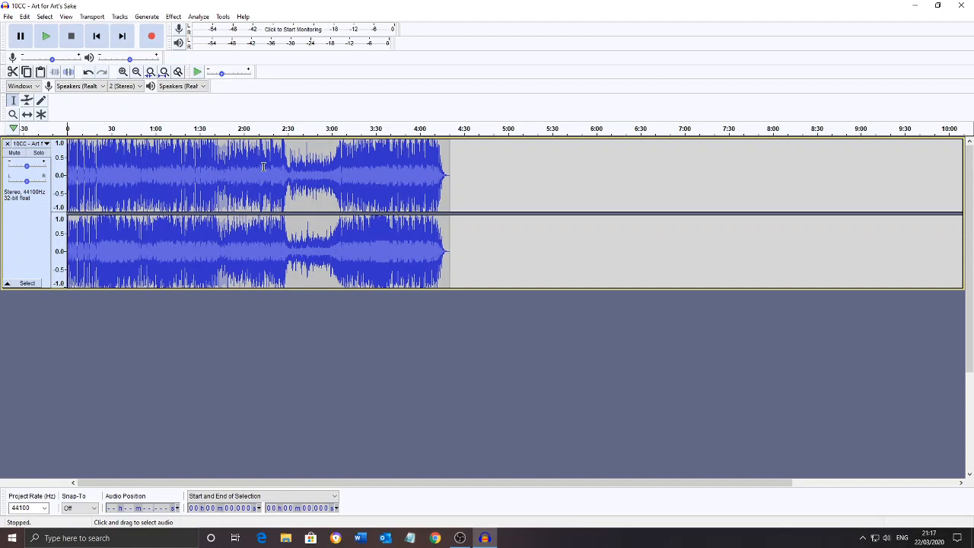
Export the track as a 128 kbps constant bit rate stereo MP3 to the Desktop, keeping its file name and metadata tags
left_click(9, 17)
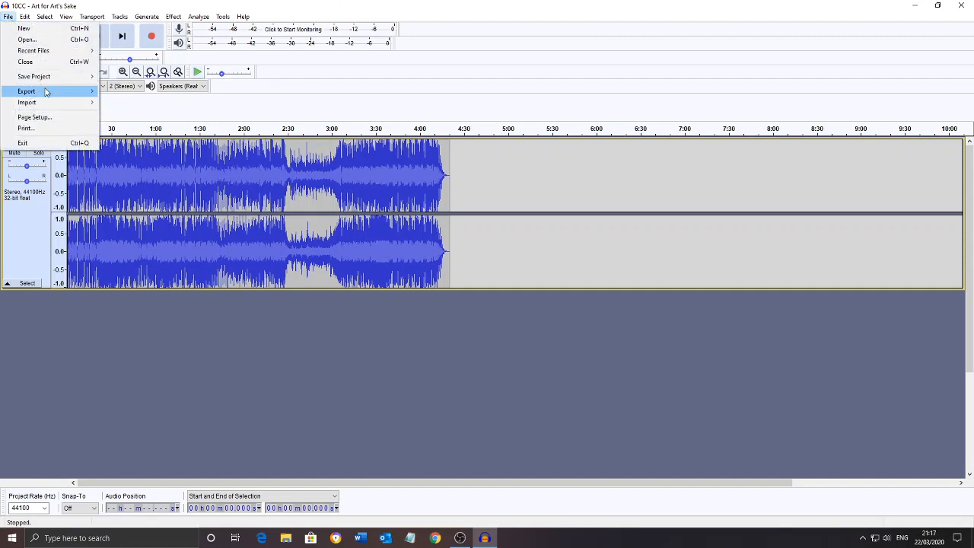
mouse_move(44, 94)
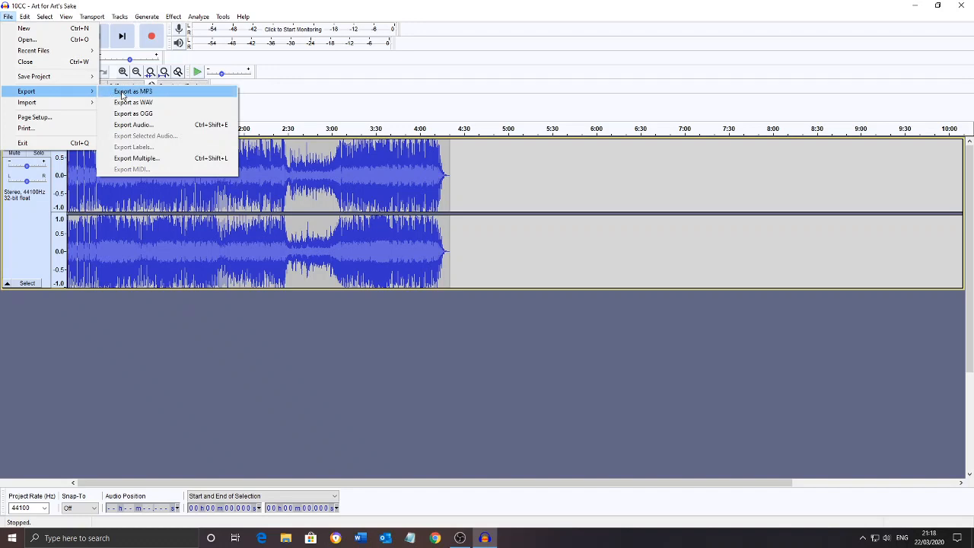
left_click(121, 92)
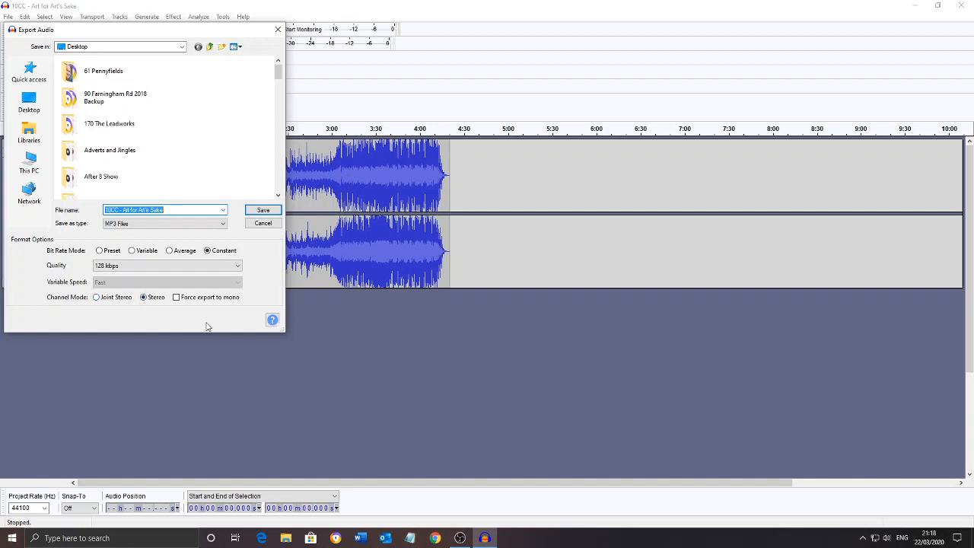
left_click(265, 213)
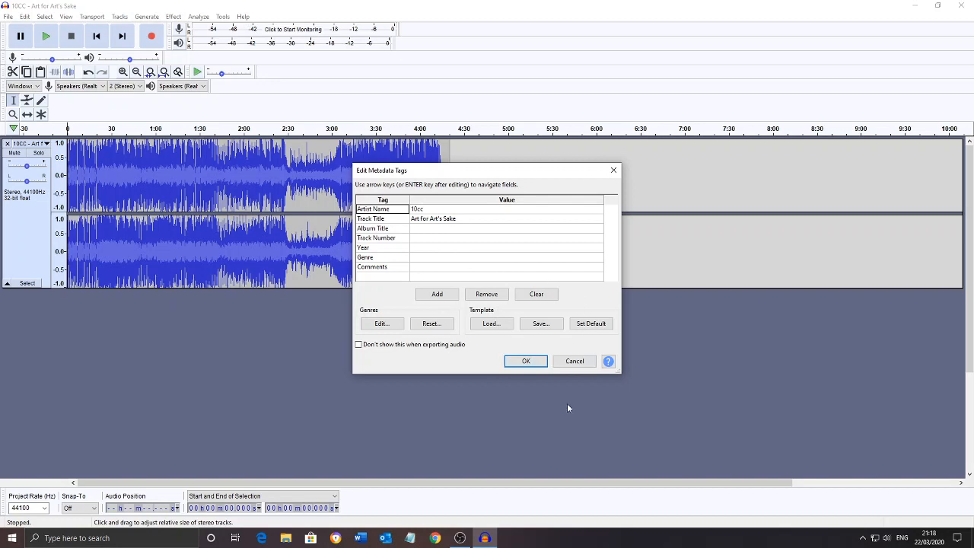
left_click(528, 362)
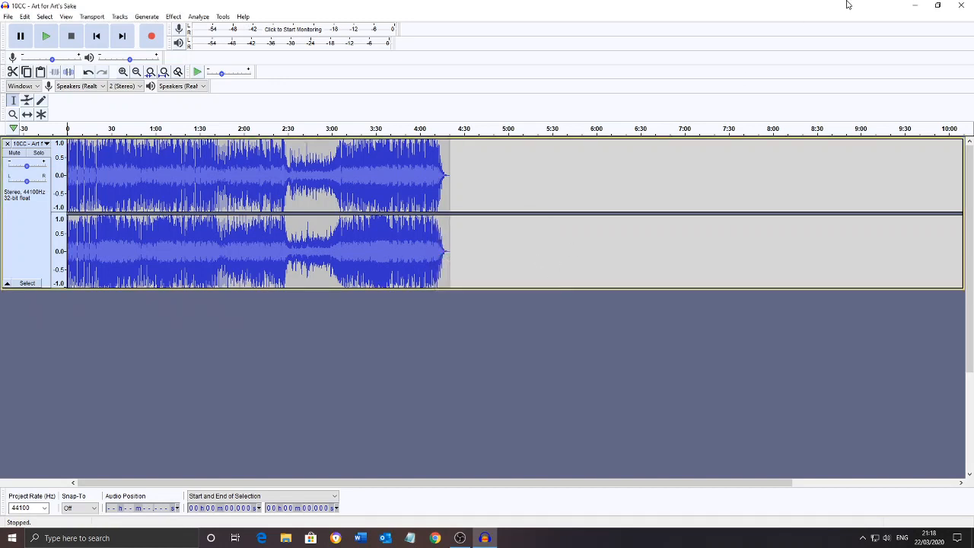
Minimize Audacity and check the bit rate in the exported desktop MP3's property details, then close them without changes
left_click(915, 8)
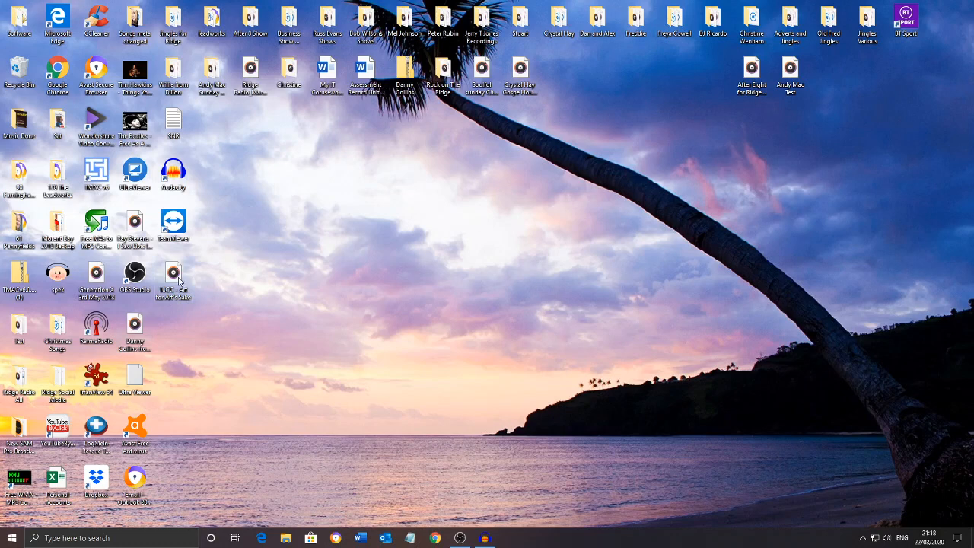
right_click(179, 279)
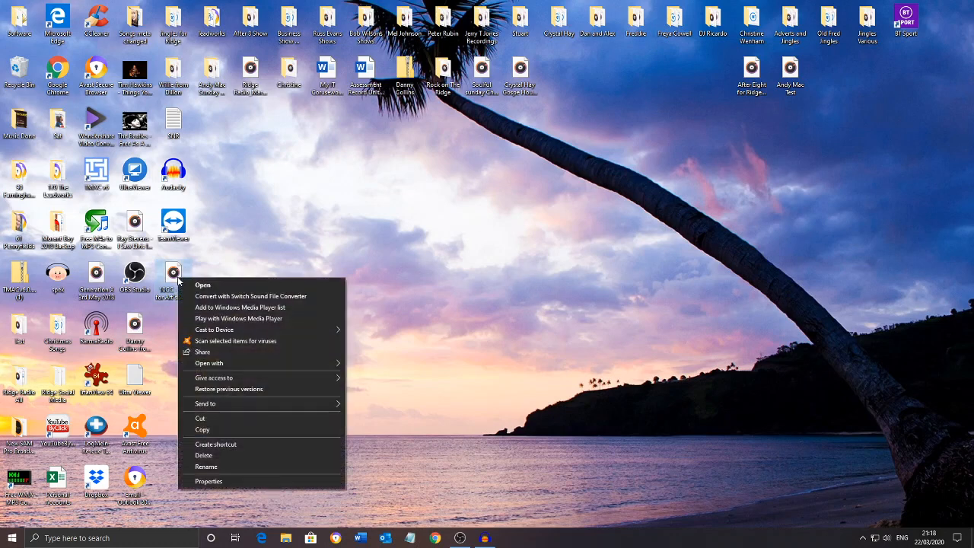
left_click(211, 483)
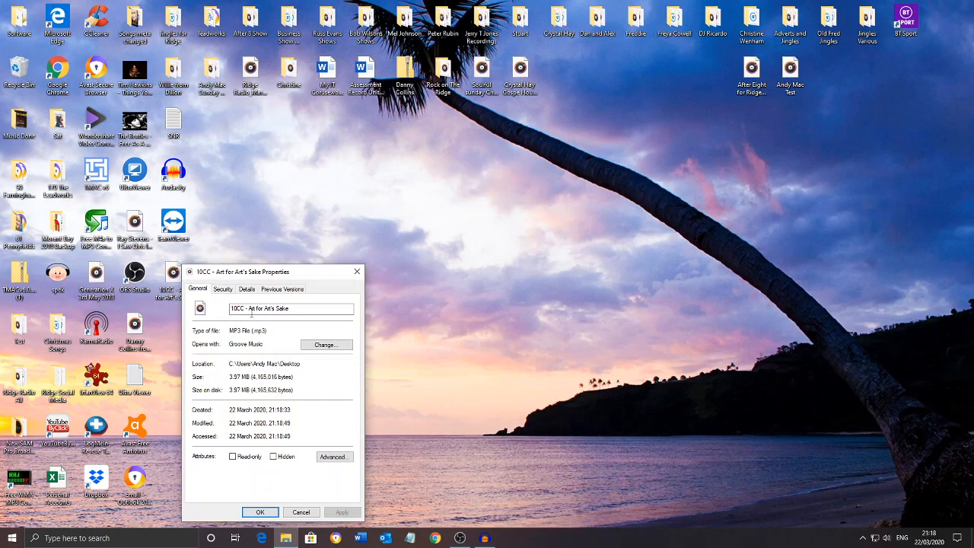
left_click(249, 293)
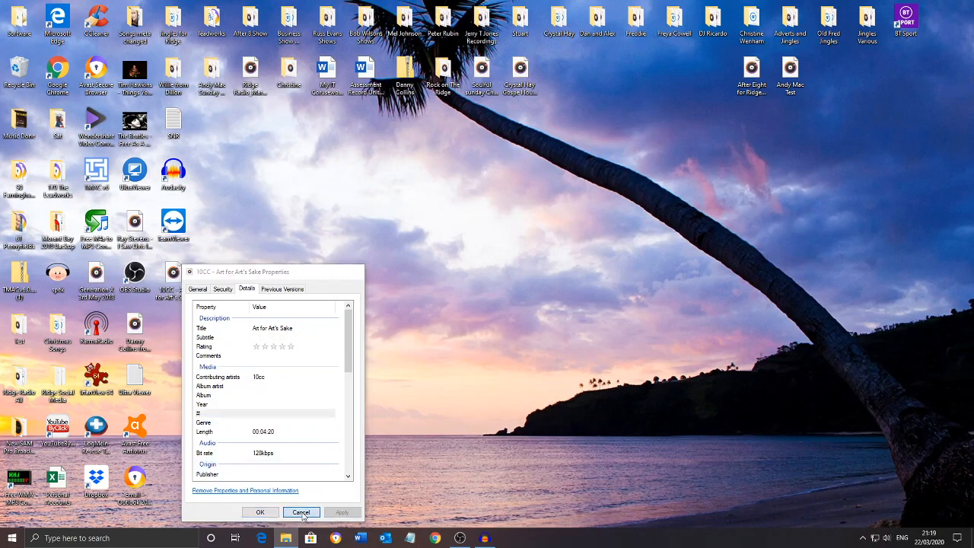
left_click(303, 513)
Return to Audacity and review the bit rate choices in the MP3 export settings, closing the dialog without exporting
left_click(485, 538)
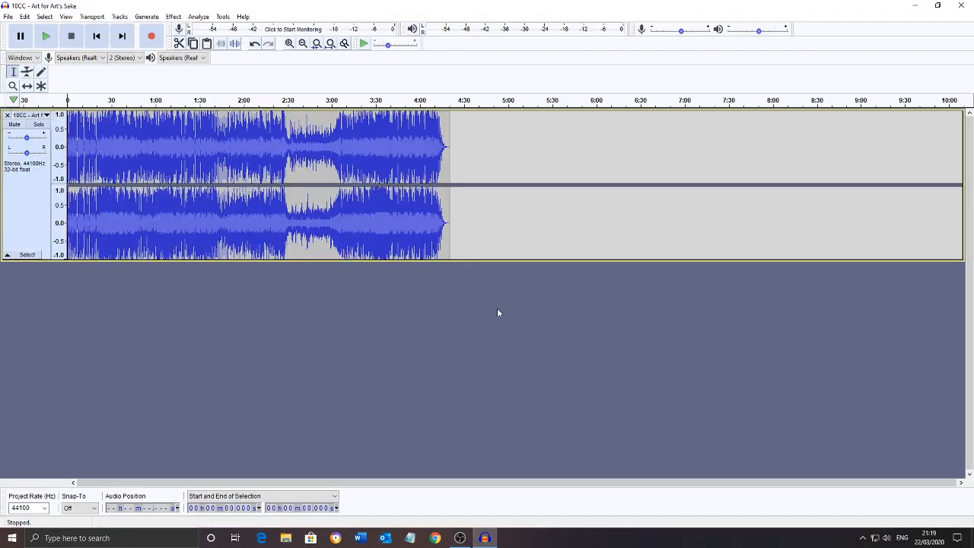
left_click(8, 17)
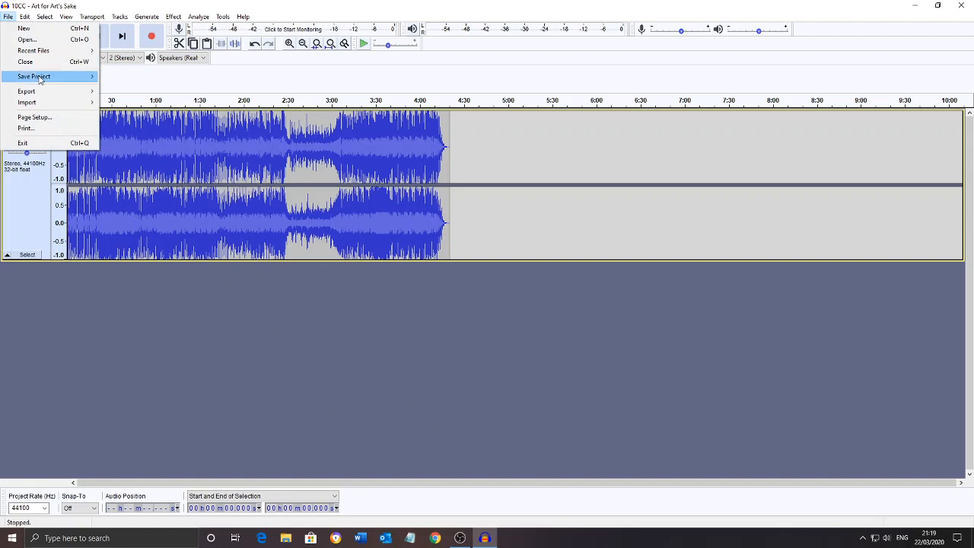
mouse_move(38, 93)
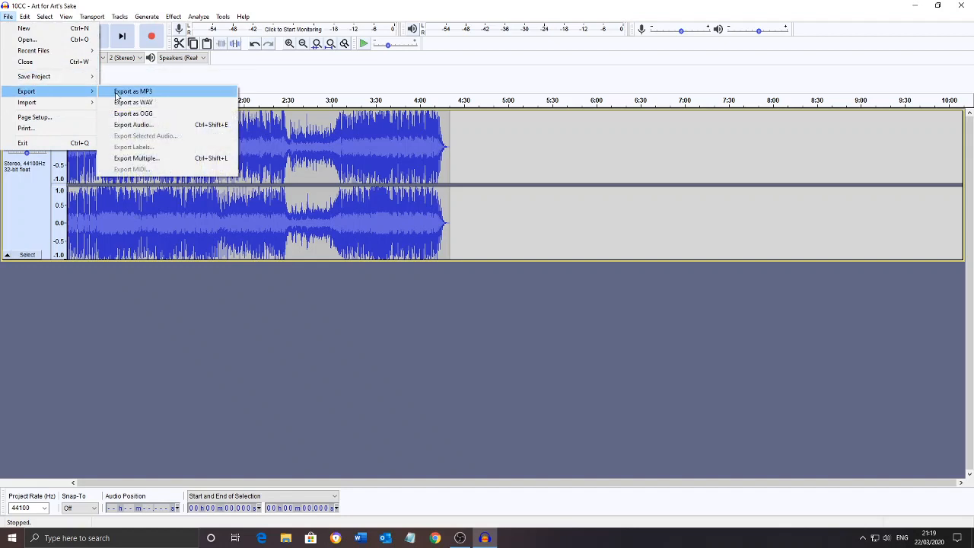
left_click(116, 92)
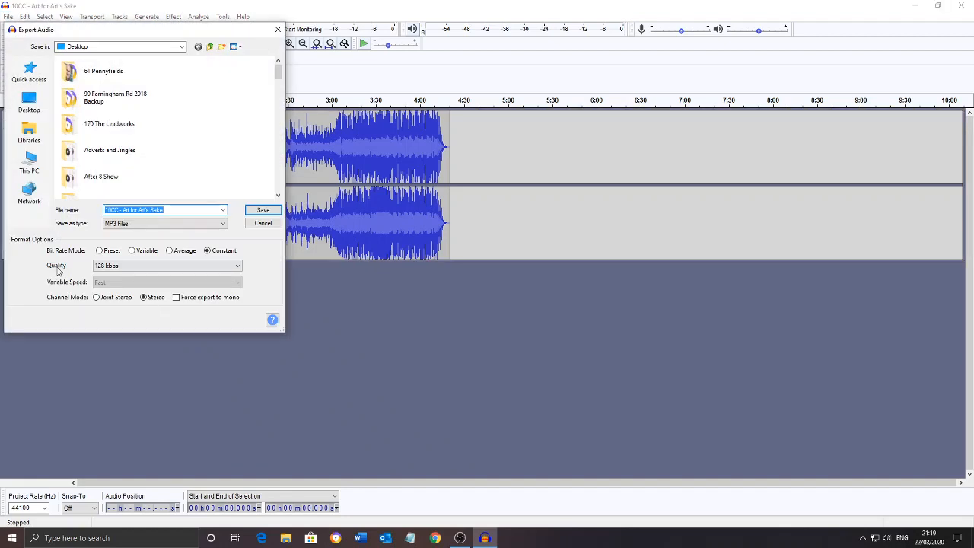
left_click(232, 272)
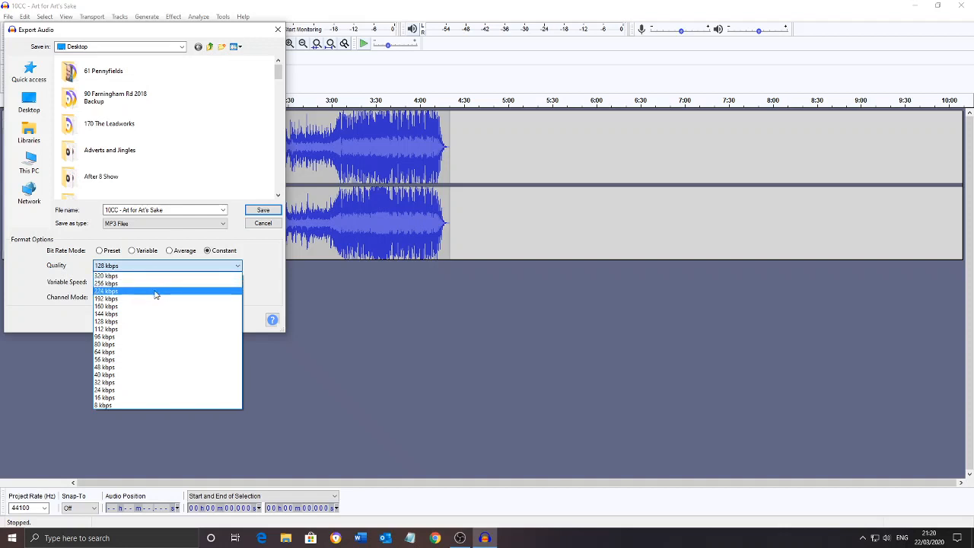
left_click(350, 307)
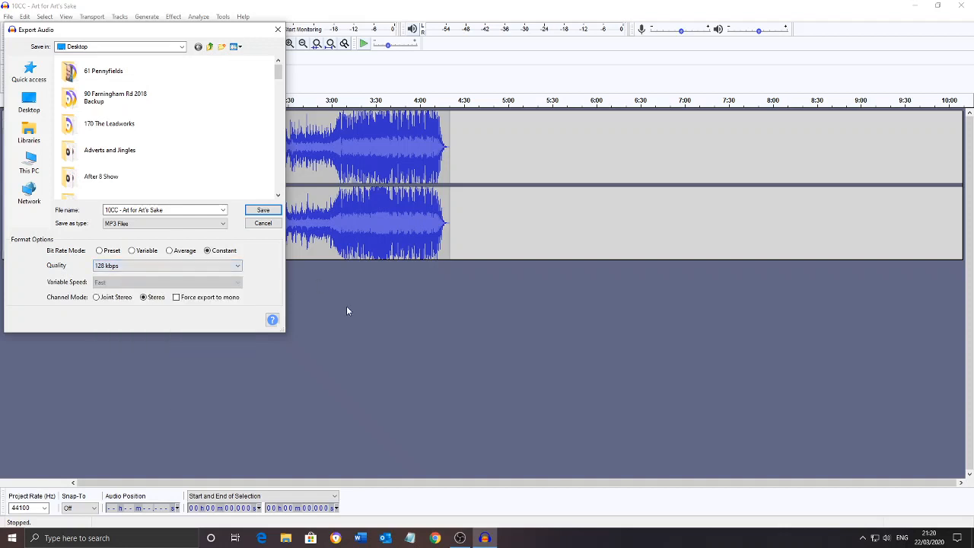
left_click(278, 29)
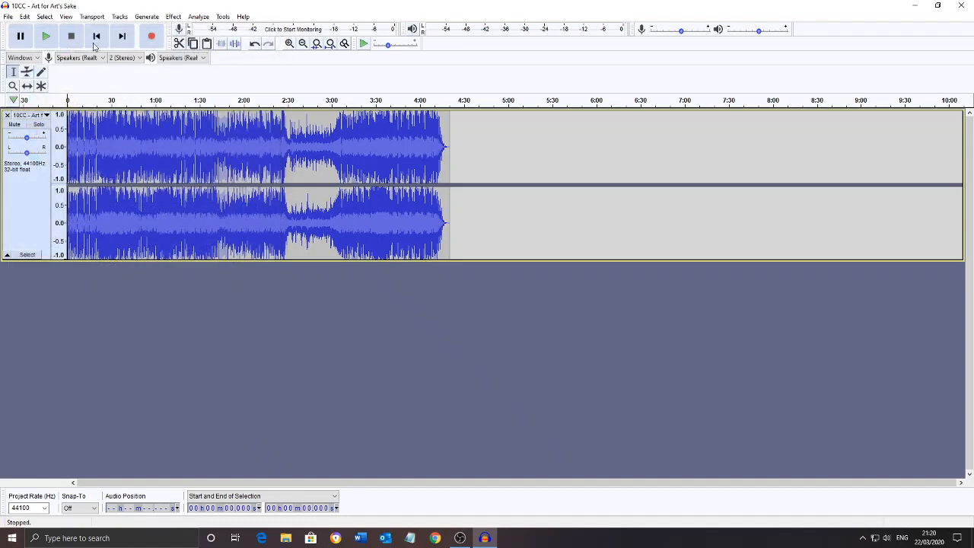
Close the current track's project without saving it and restore Audacity to a smaller window
left_click(8, 16)
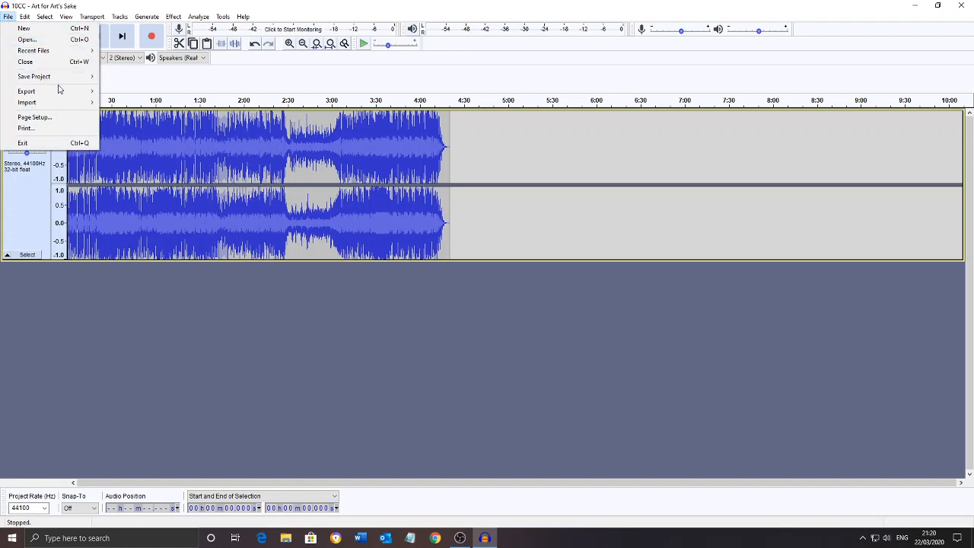
left_click(41, 67)
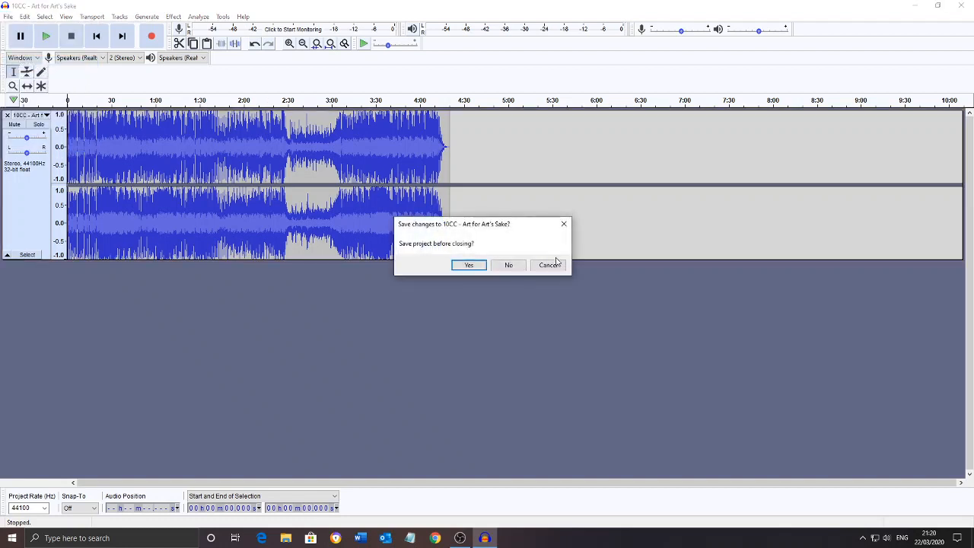
left_click(507, 266)
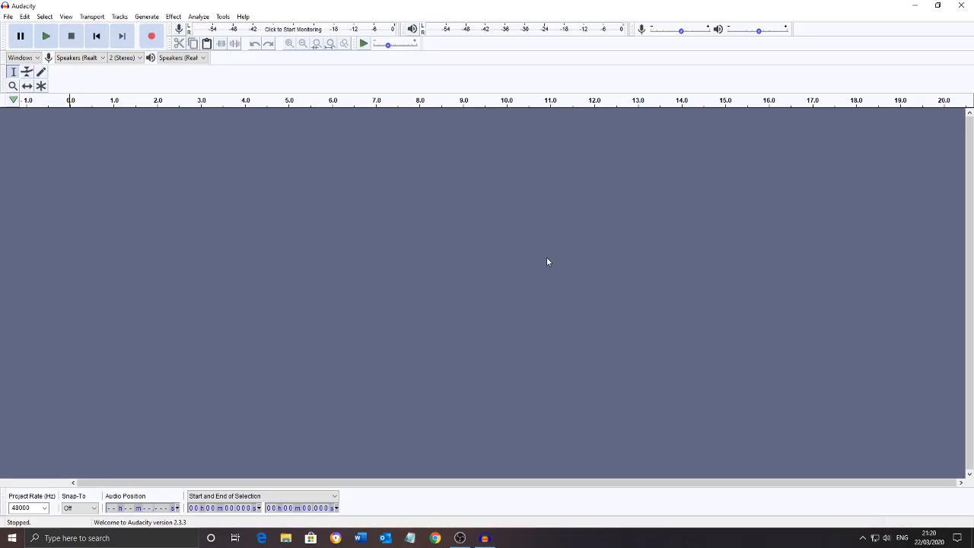
left_click(938, 6)
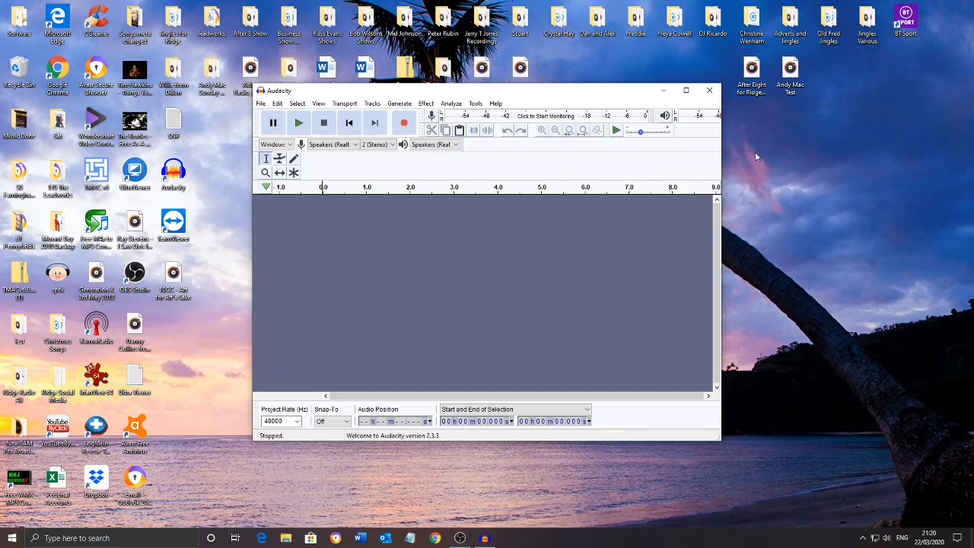
Load the desktop audio file whose name ends in "Test" into Audacity and maximize the window
left_click_drag(794, 67, 545, 272)
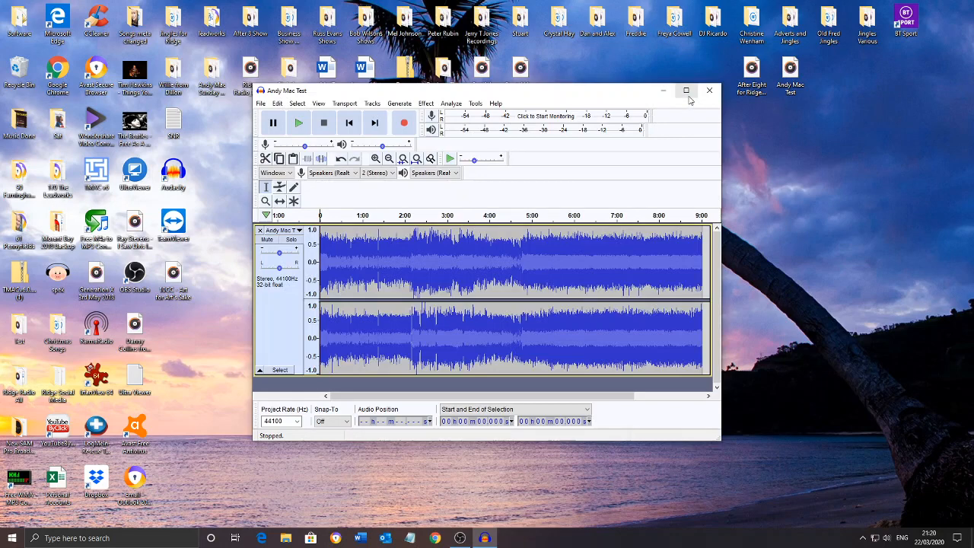
left_click(686, 91)
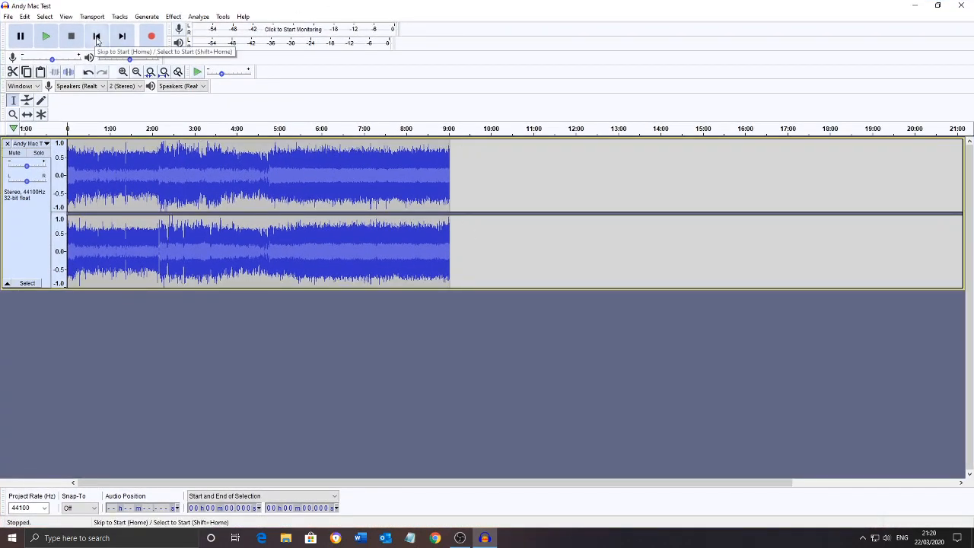
Play the first few seconds of the loaded track from its start, and stop playback
left_click(97, 40)
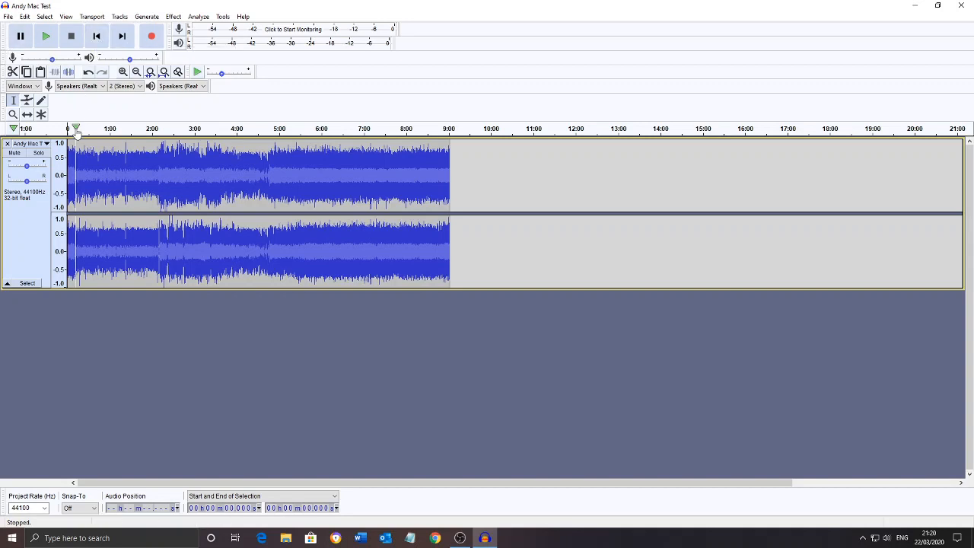
left_click(46, 37)
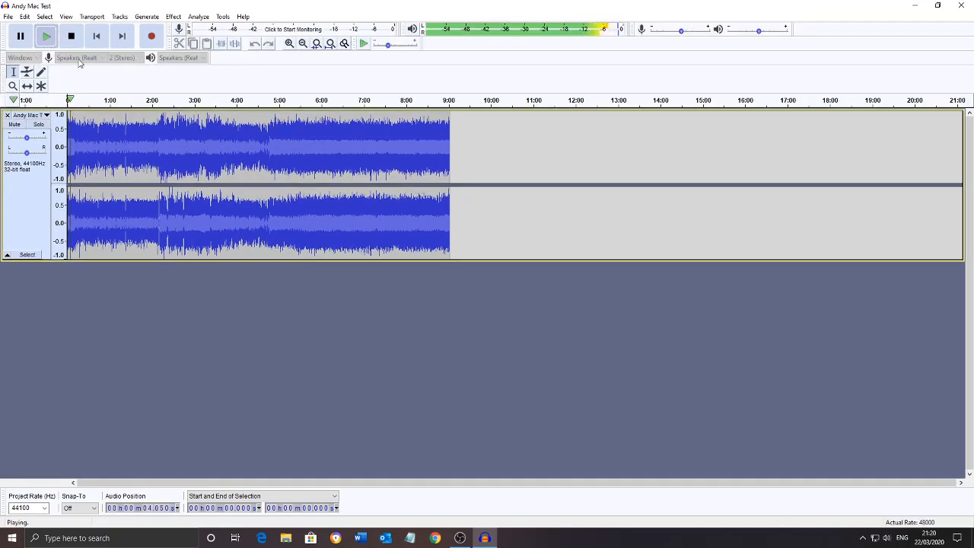
left_click(73, 38)
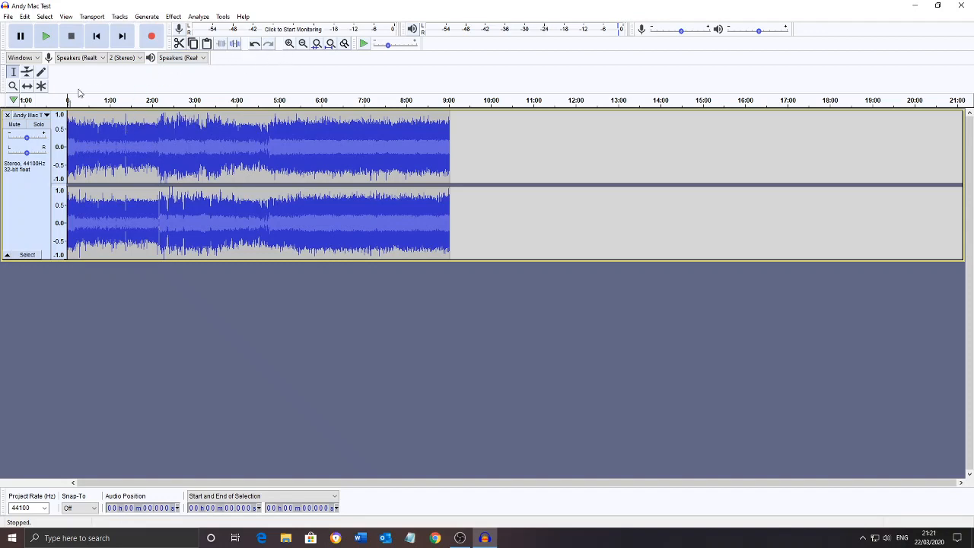
Enlarge the waveform and play a short passage of the track from about 29 seconds
left_click(289, 44)
left_click(289, 44)
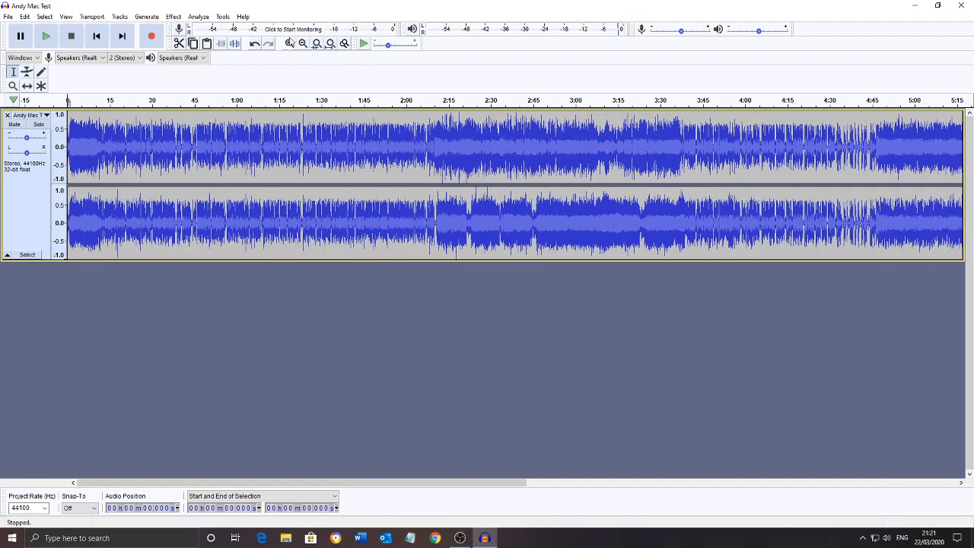
left_click(290, 44)
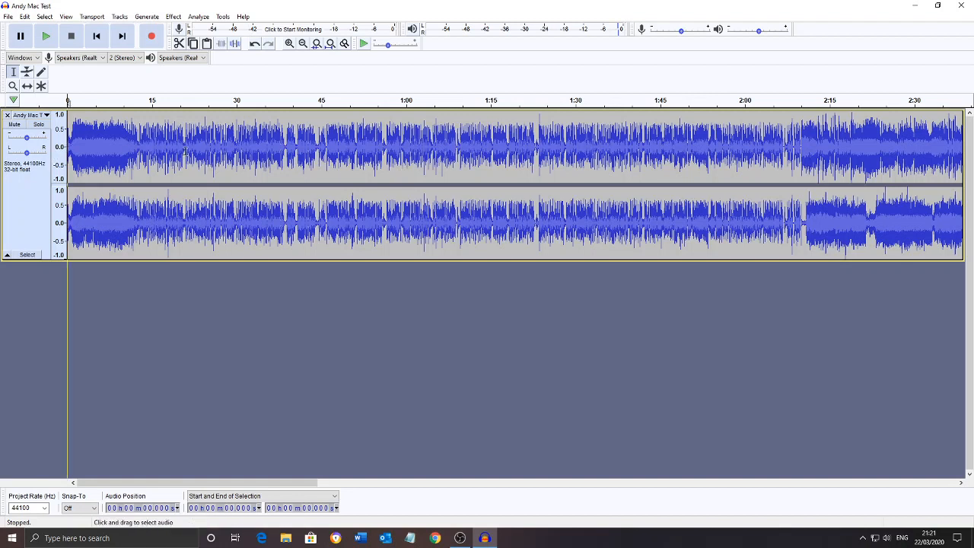
left_click(232, 154)
key("space")
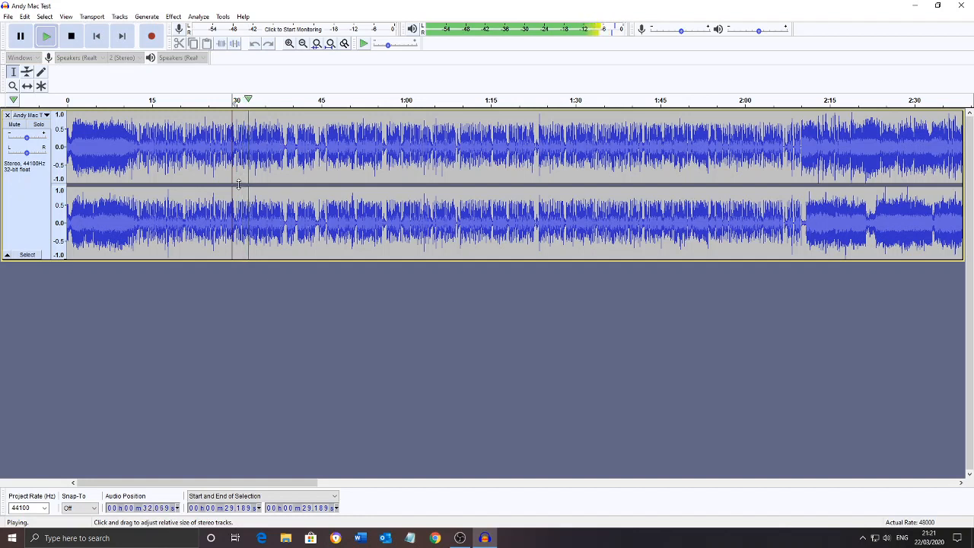
key("space")
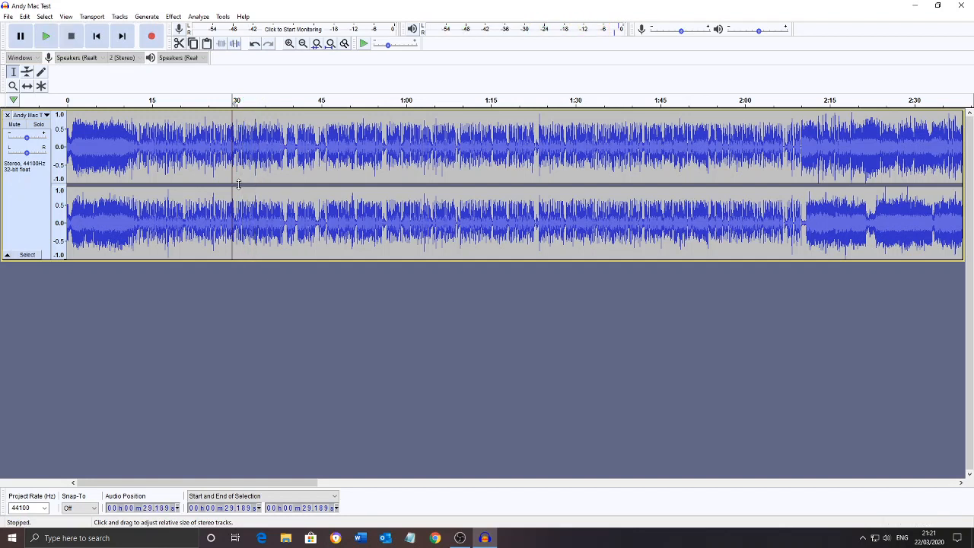
Play a short passage from about 2:10, where the waveform becomes denser, and stop playback
left_click(802, 148)
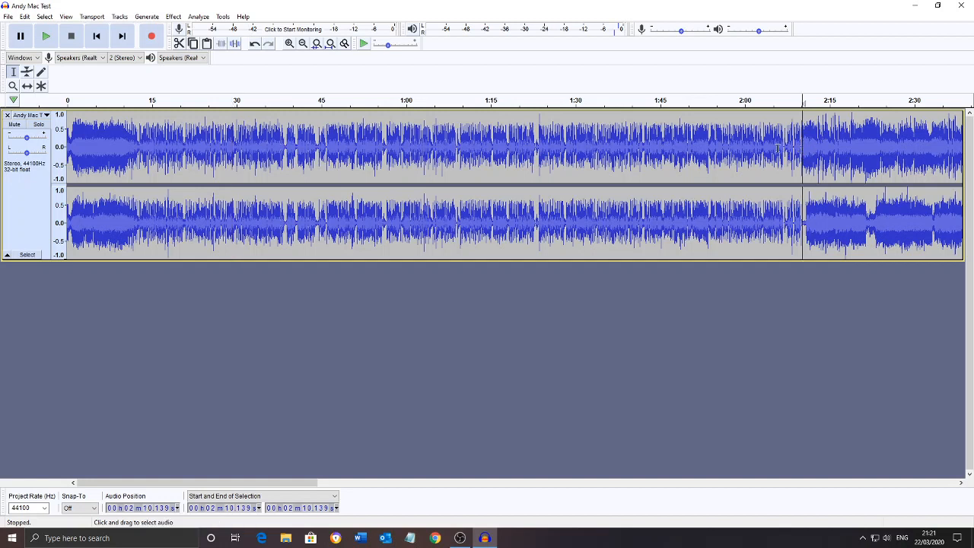
key("space")
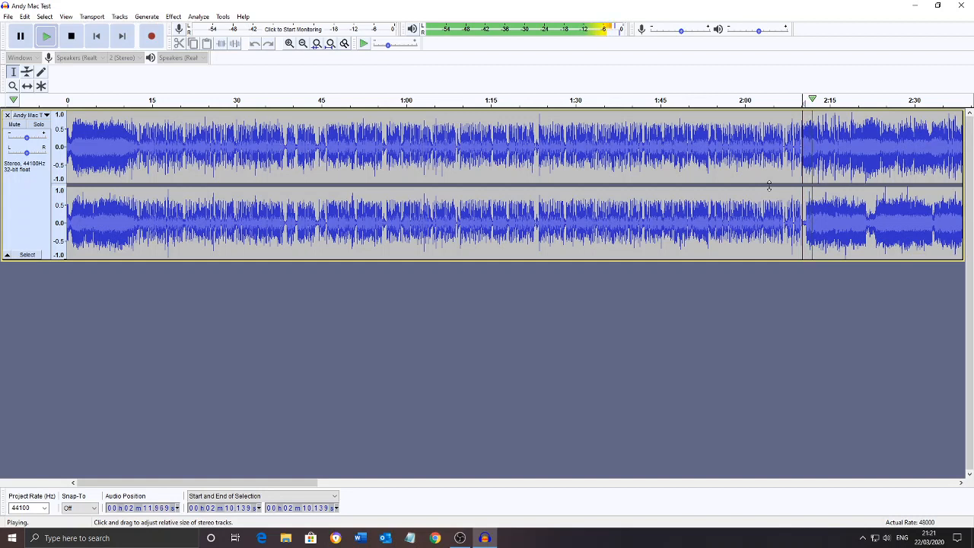
key("space")
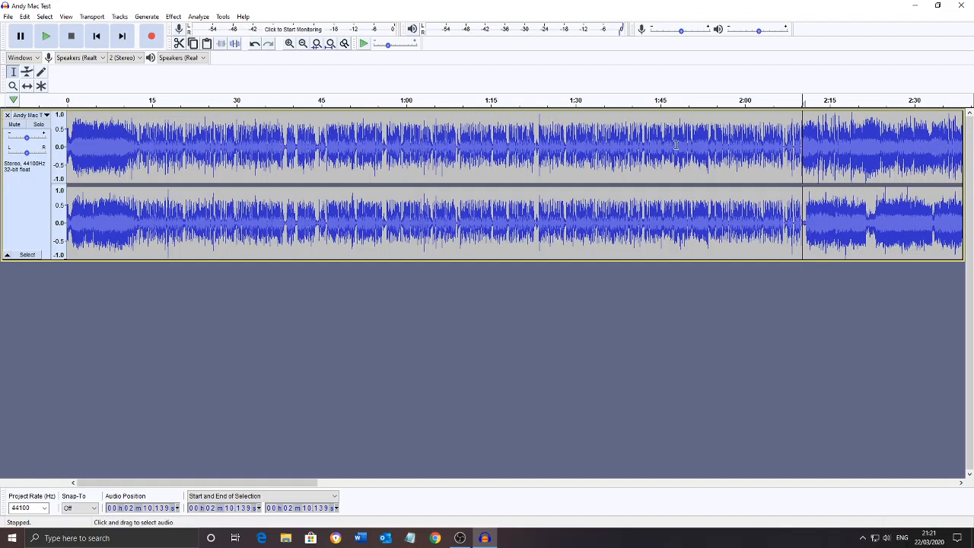
Cut the opening section of the track from the start to about 2:08, undoing the cut once and repeating it
left_click(794, 148)
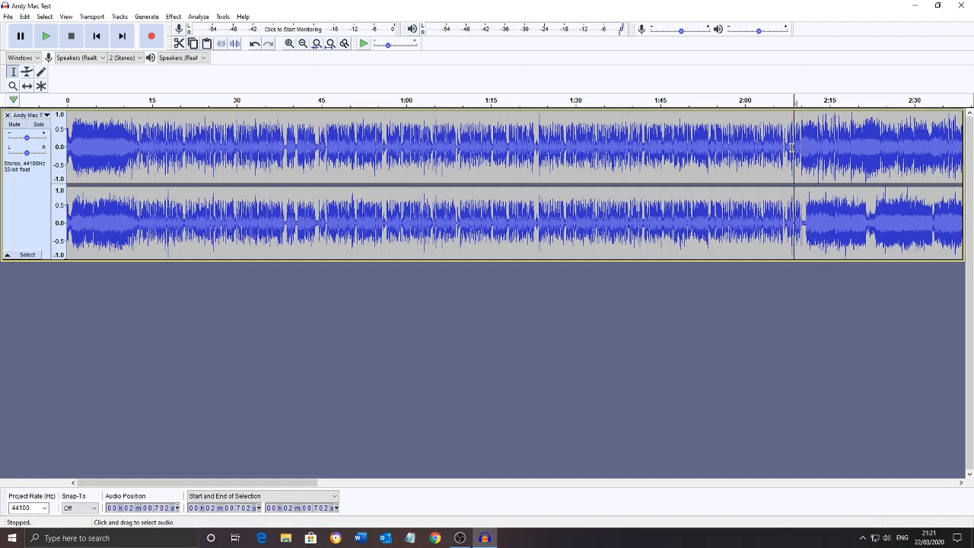
left_click_drag(792, 148, 29, 139)
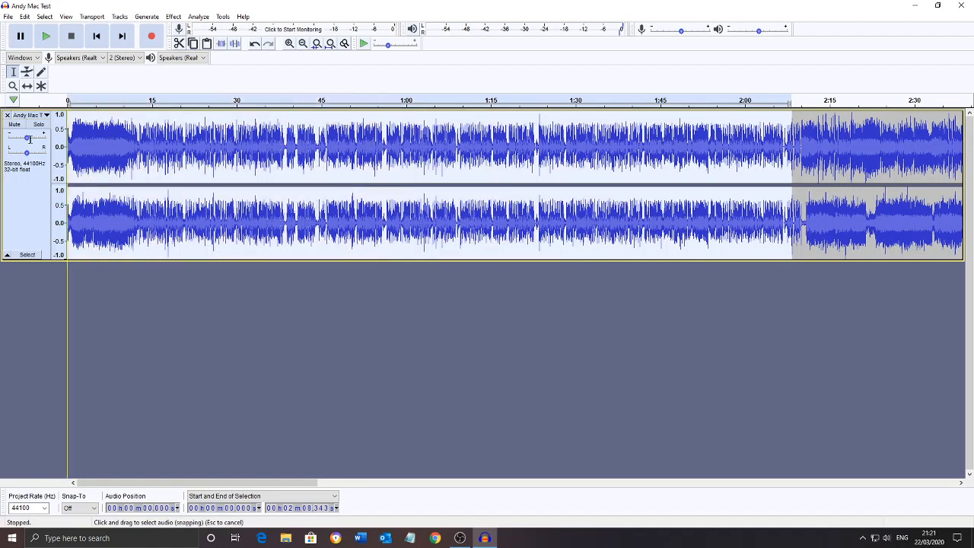
left_click(179, 44)
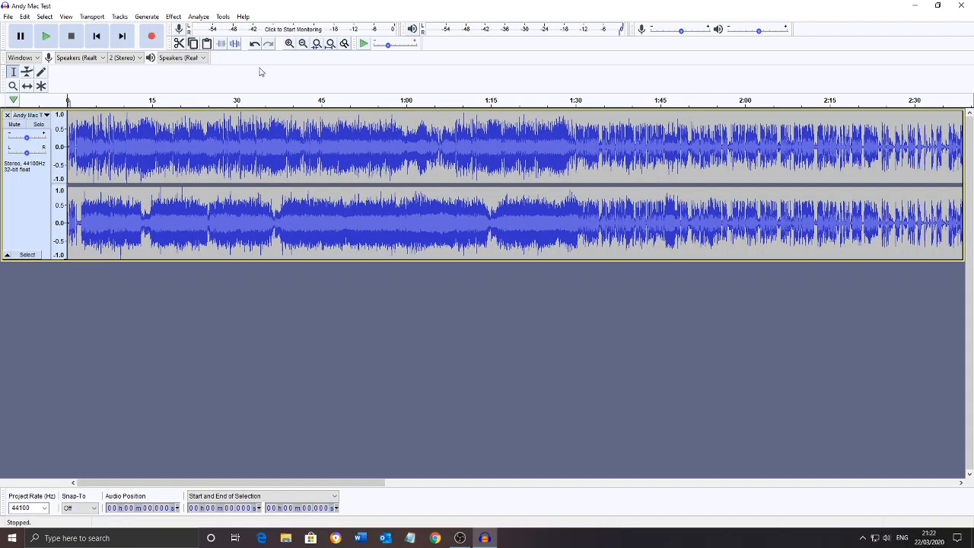
left_click(255, 44)
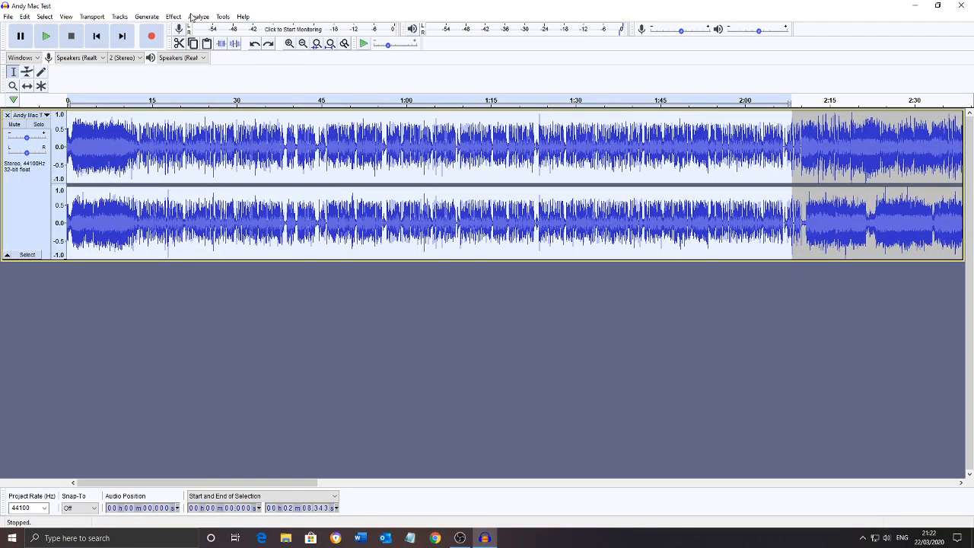
left_click(180, 44)
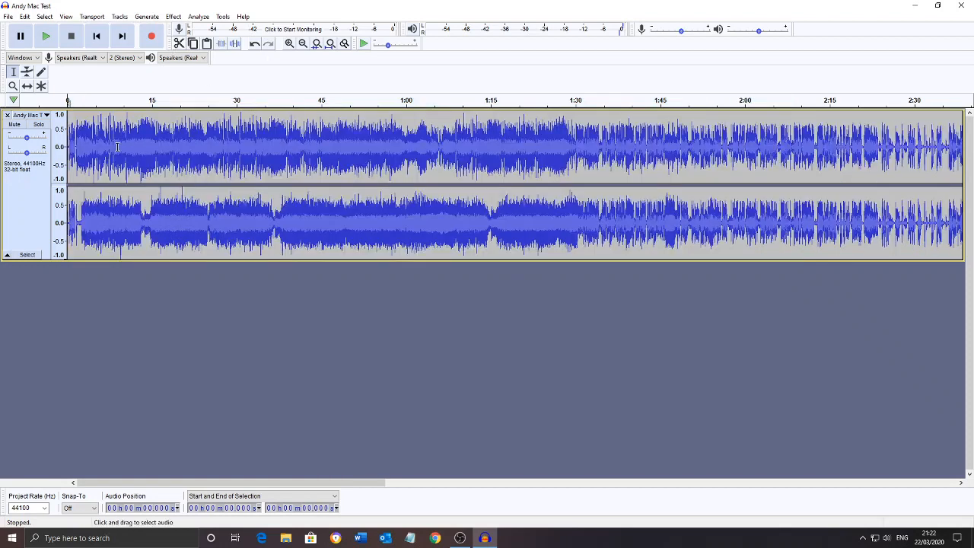
Magnify the new start of the track and play it from about 0.37 seconds
left_click(290, 44)
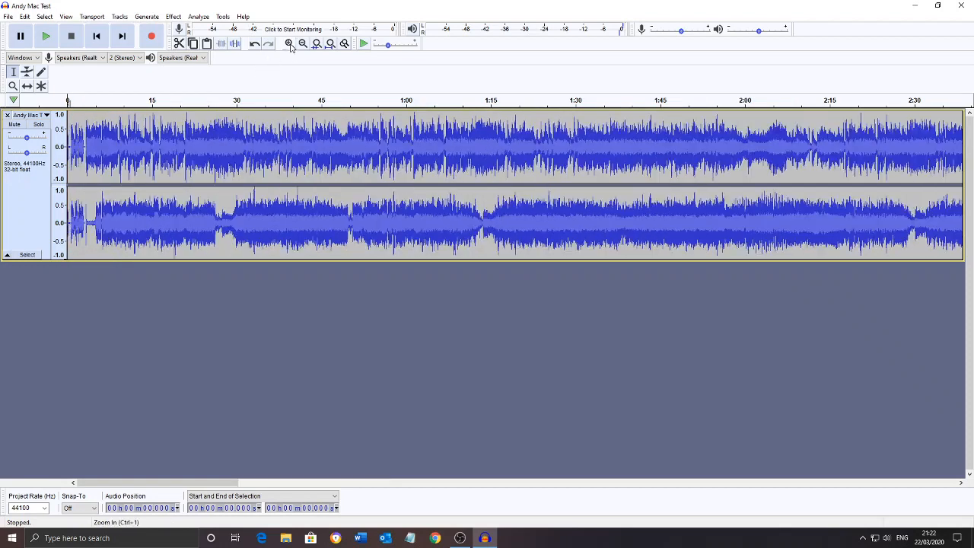
left_click(290, 44)
left_click(290, 44)
left_click(290, 44)
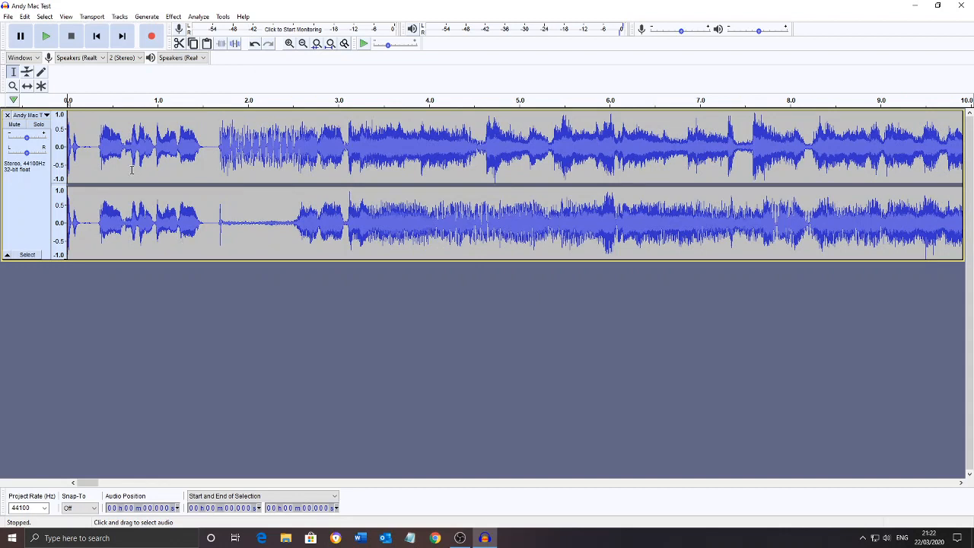
left_click(101, 144)
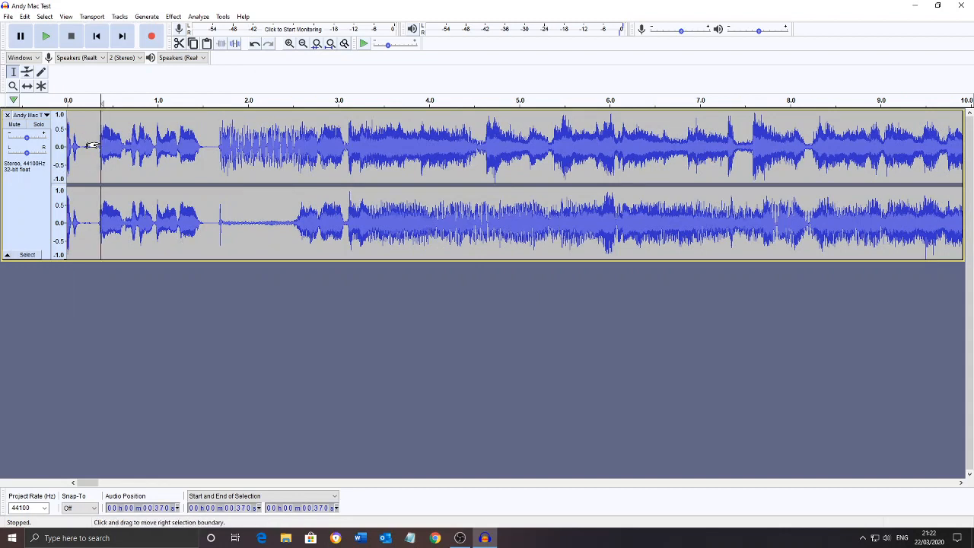
key("space")
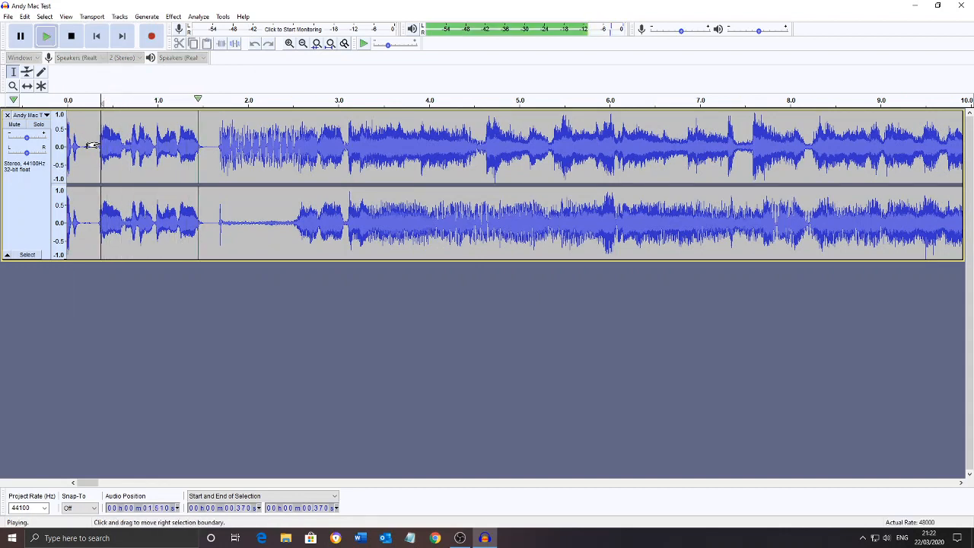
key("space")
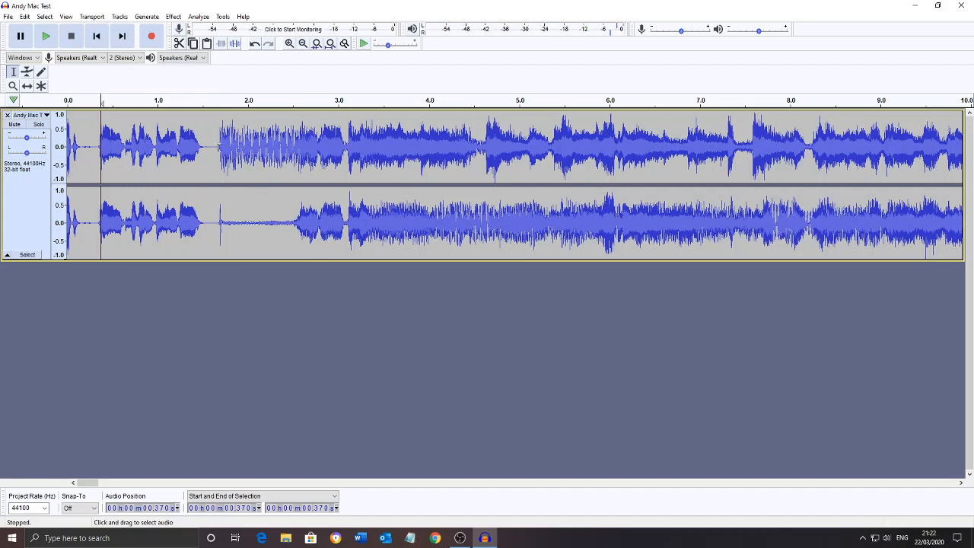
Cut the leftover audio from the first 1.7 seconds or so of the track and play the new start
left_click_drag(218, 150, 61, 156)
left_click(179, 44)
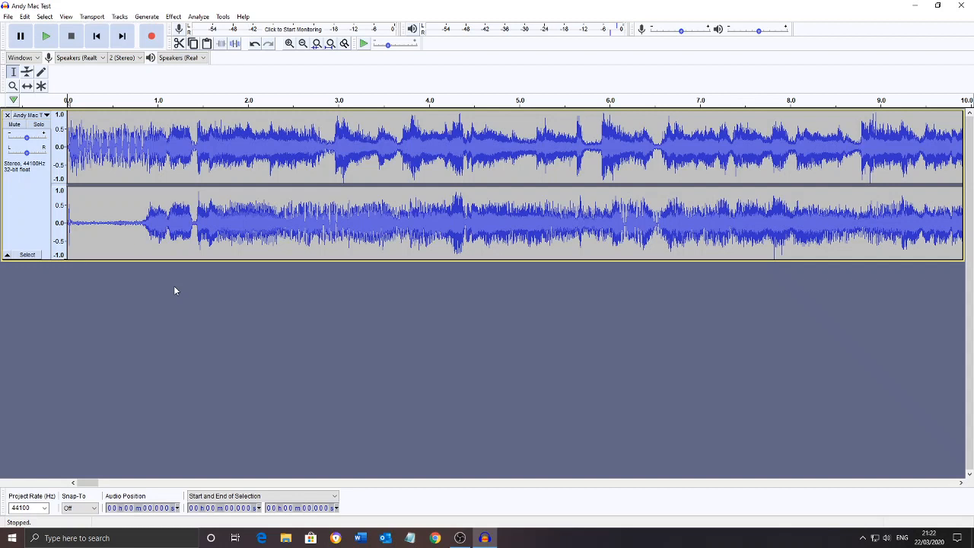
key("space")
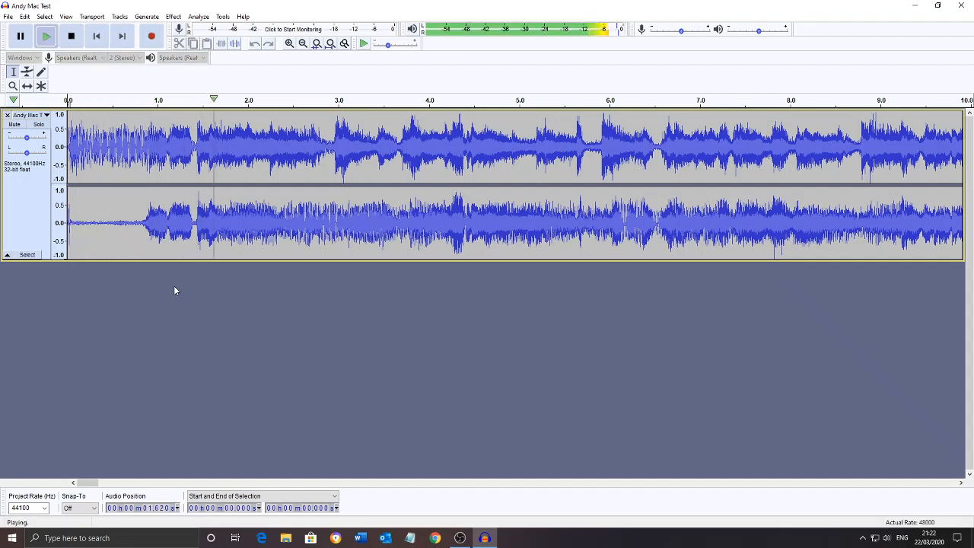
key("space")
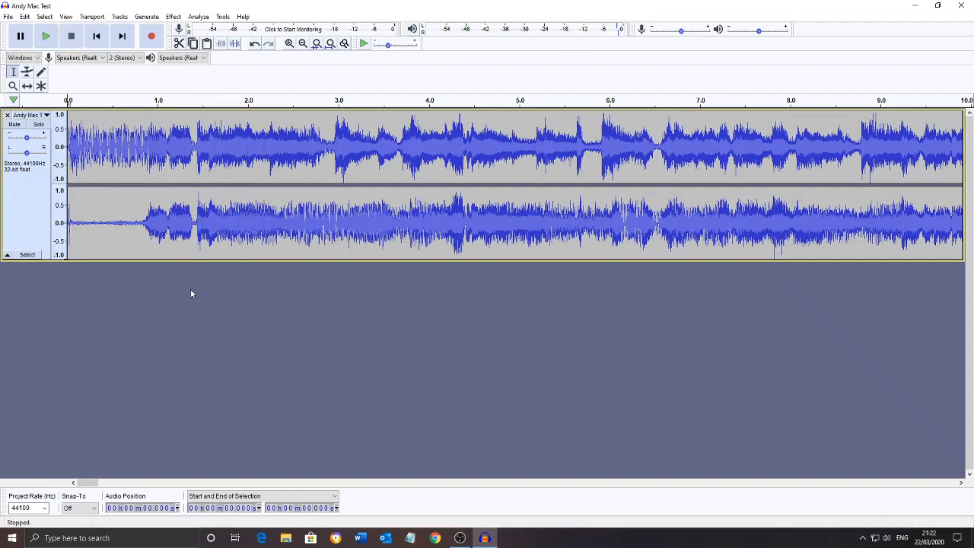
Magnify the end of the track and play it from about 6:49
left_click(303, 43)
left_click(303, 43)
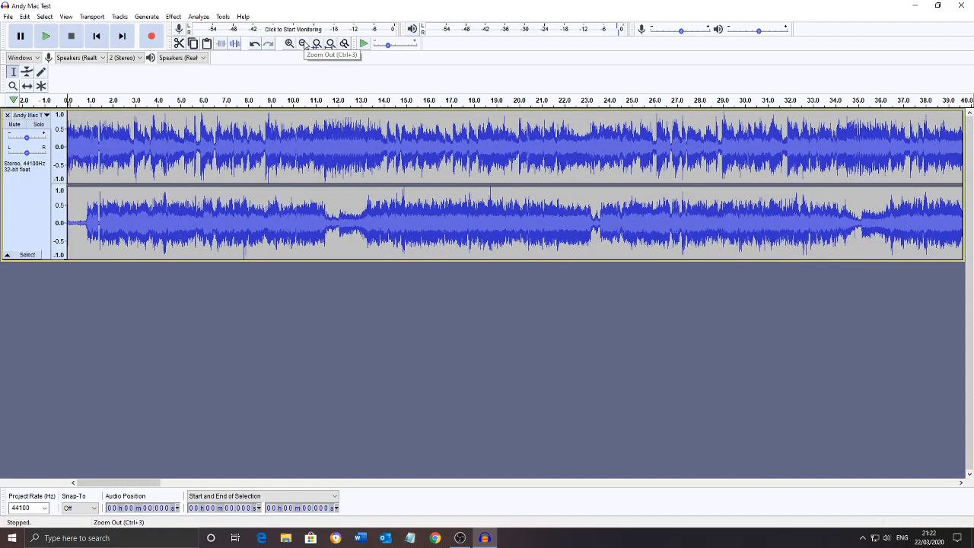
left_click(303, 43)
left_click(303, 44)
left_click(303, 44)
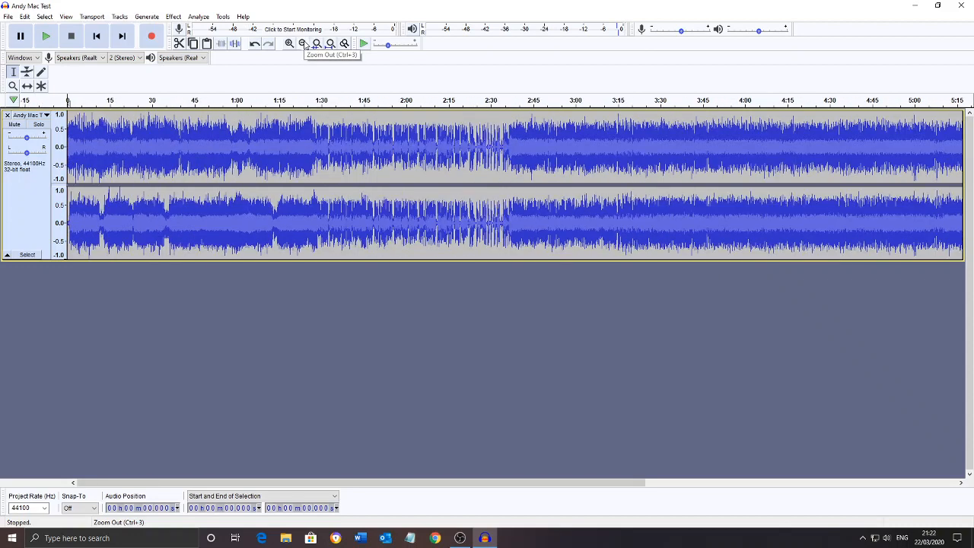
left_click(303, 43)
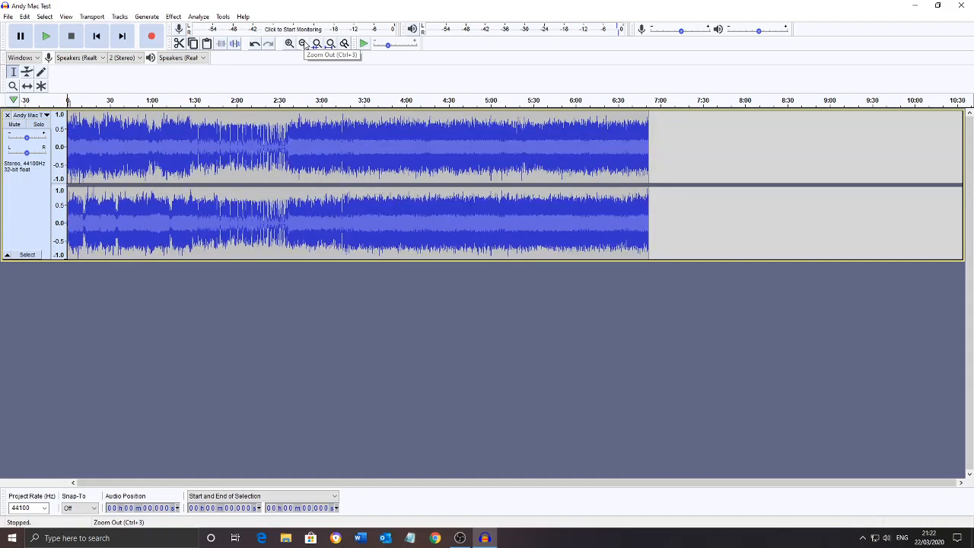
left_click(648, 145)
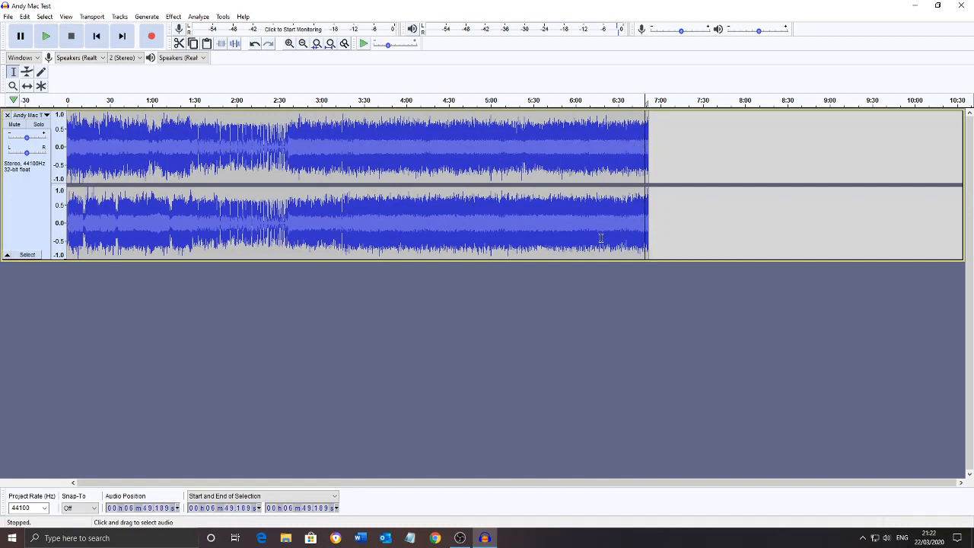
left_click(290, 45)
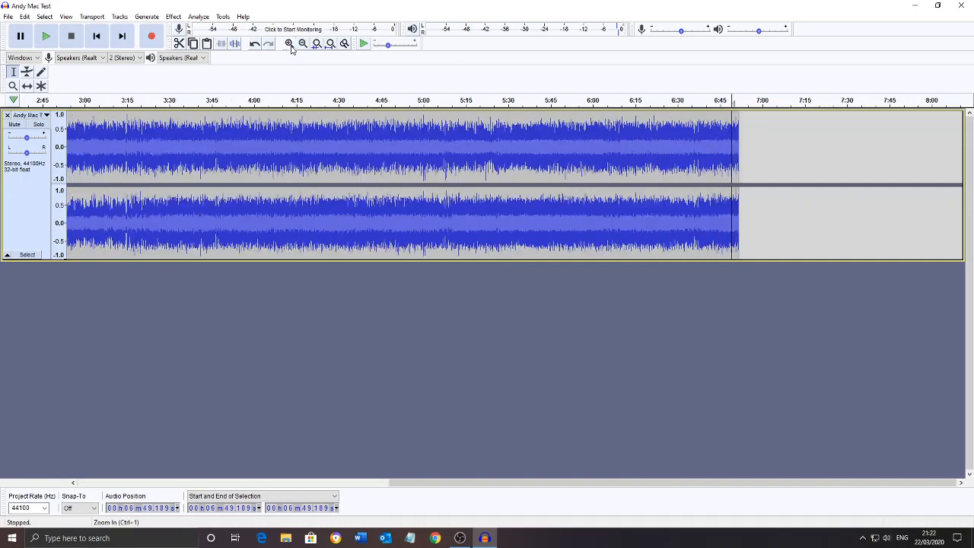
left_click(290, 46)
left_click(290, 46)
left_click(290, 46)
left_click(290, 46)
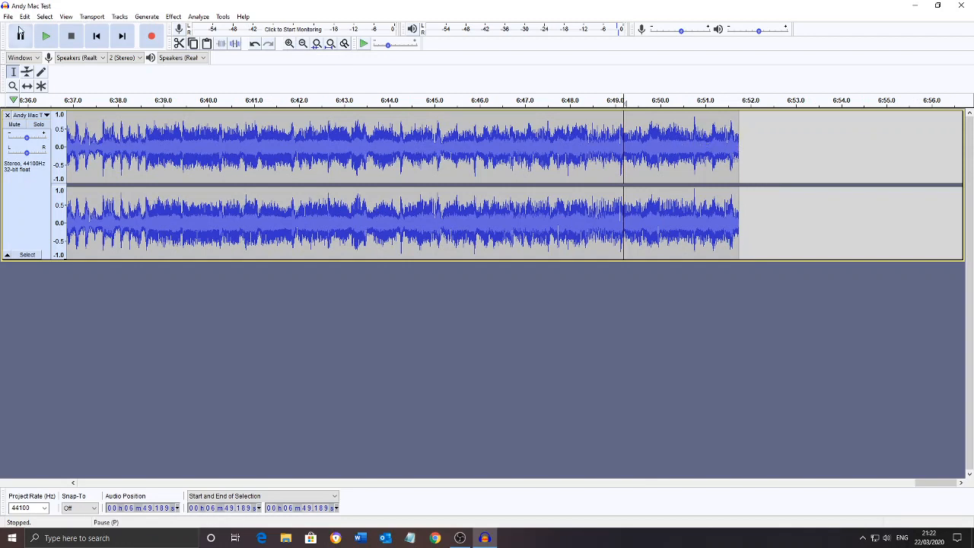
left_click(45, 40)
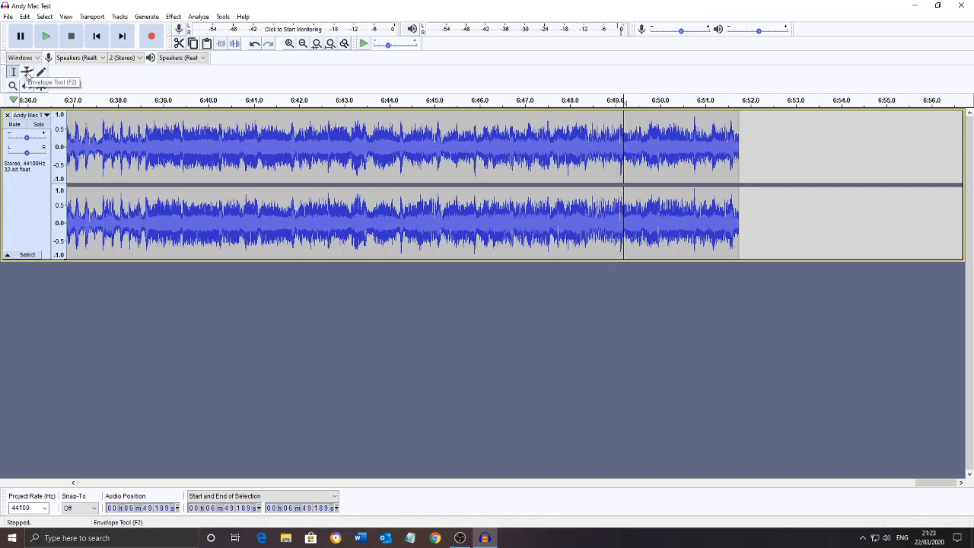
Fade the track out to silence from about 6:51 to its end with the Envelope tool, and return to the Selection tool
left_click(27, 73)
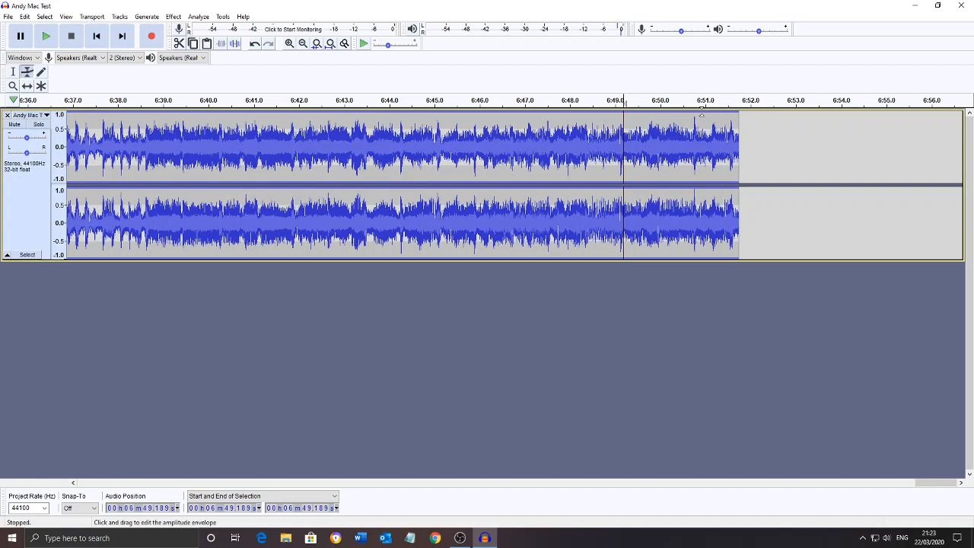
left_click(701, 111)
left_click_drag(701, 112, 702, 115)
left_click_drag(737, 112, 738, 145)
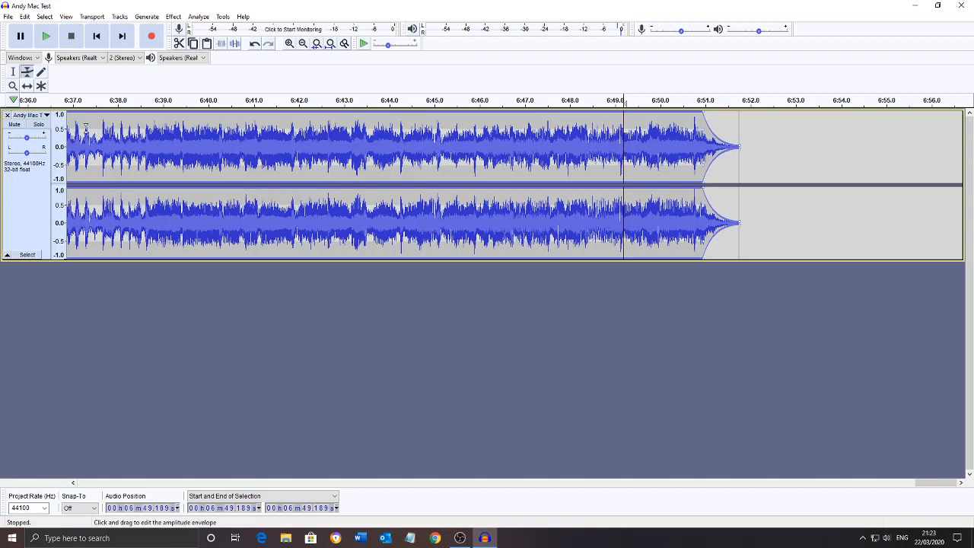
left_click(14, 74)
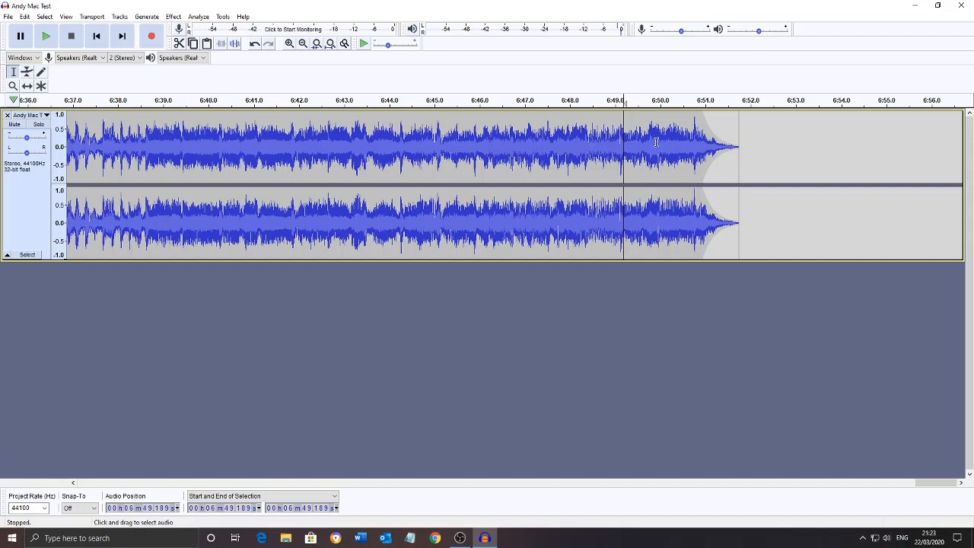
Play the faded ending of the track from about 6:49, and play the whole track briefly from its beginning
key("space")
left_click(304, 44)
left_click(304, 44)
left_click(304, 44)
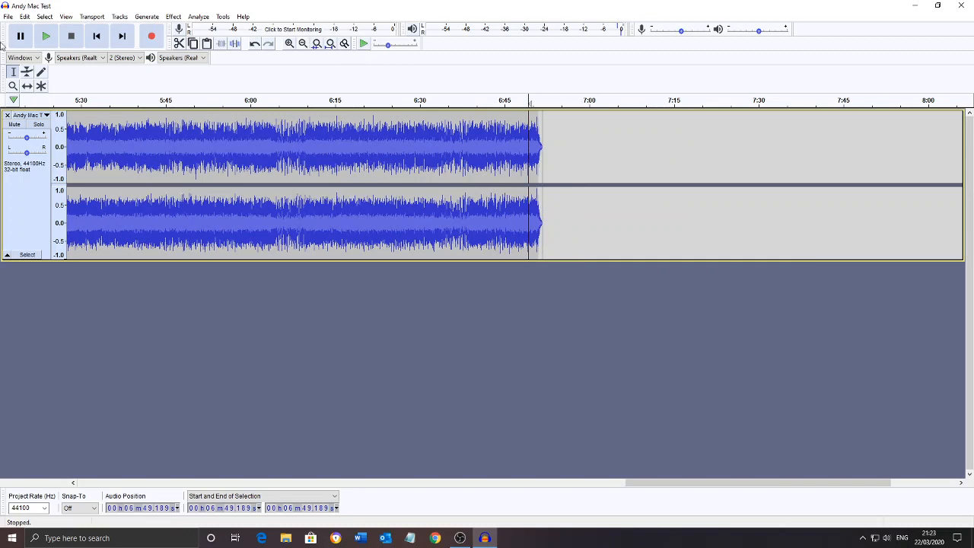
left_click(97, 39)
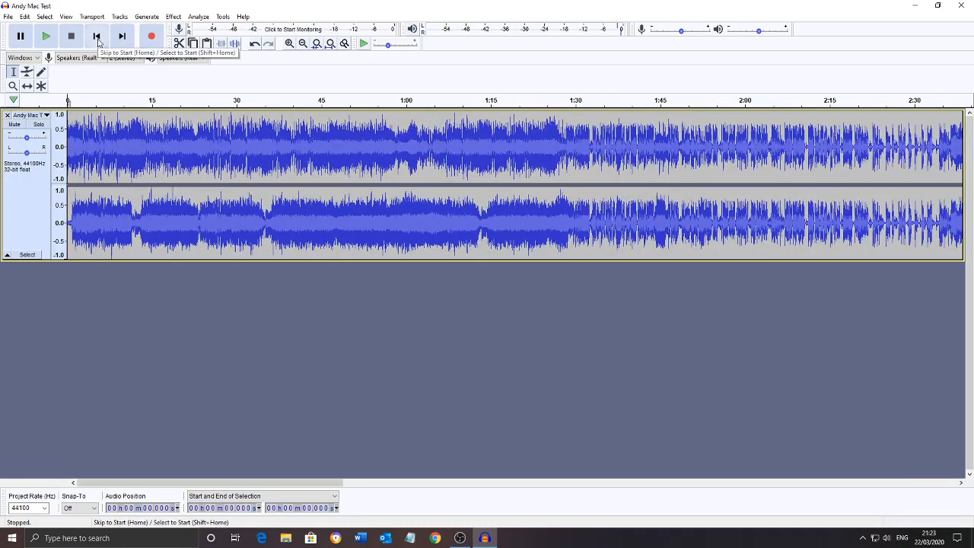
left_click(303, 44)
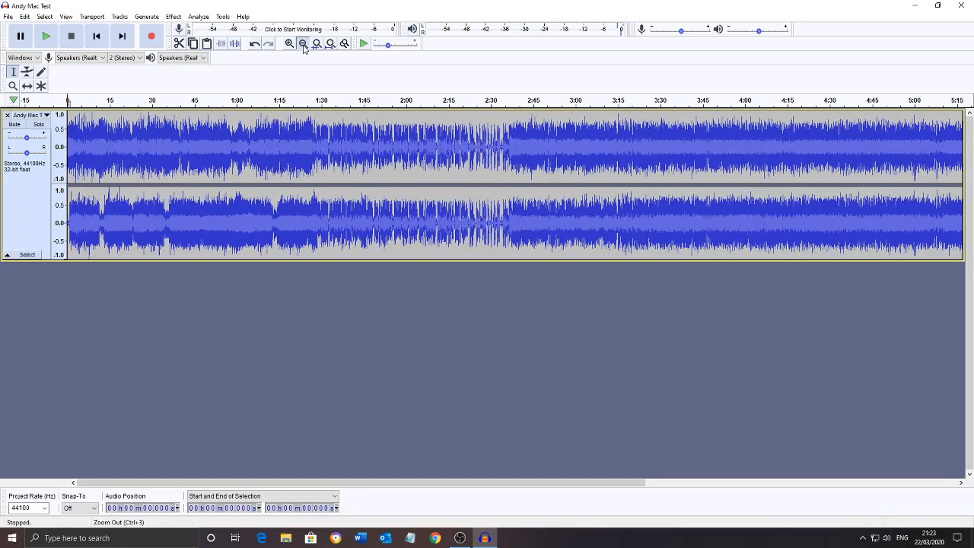
left_click(303, 44)
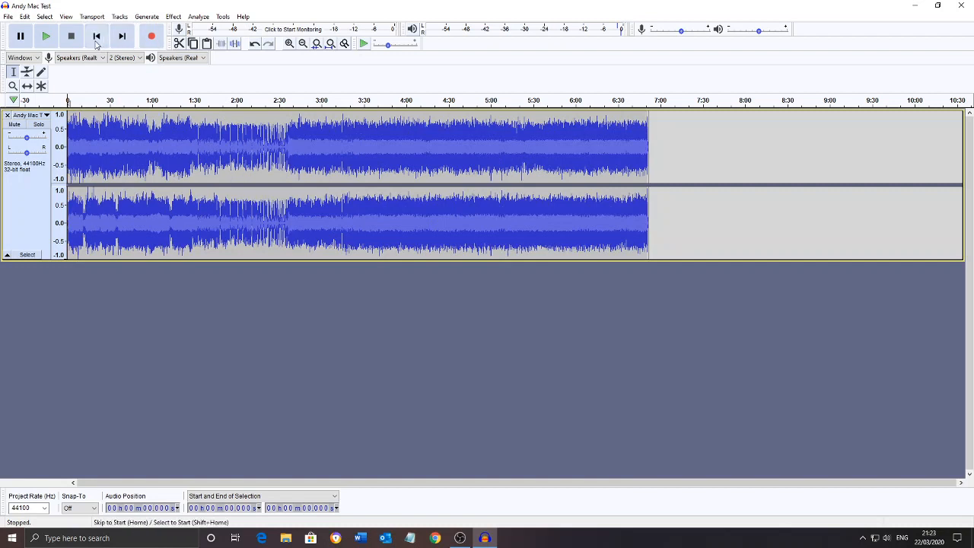
left_click(46, 38)
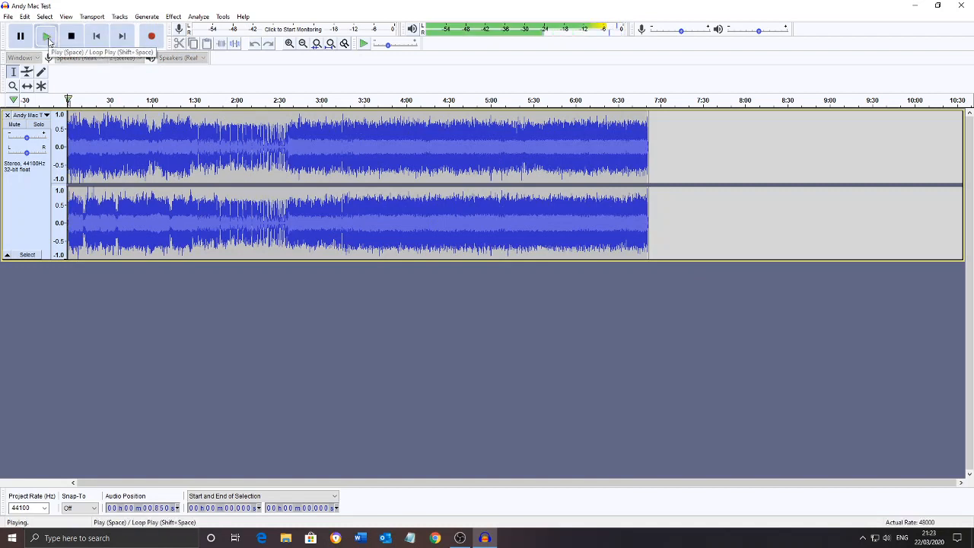
left_click(47, 37)
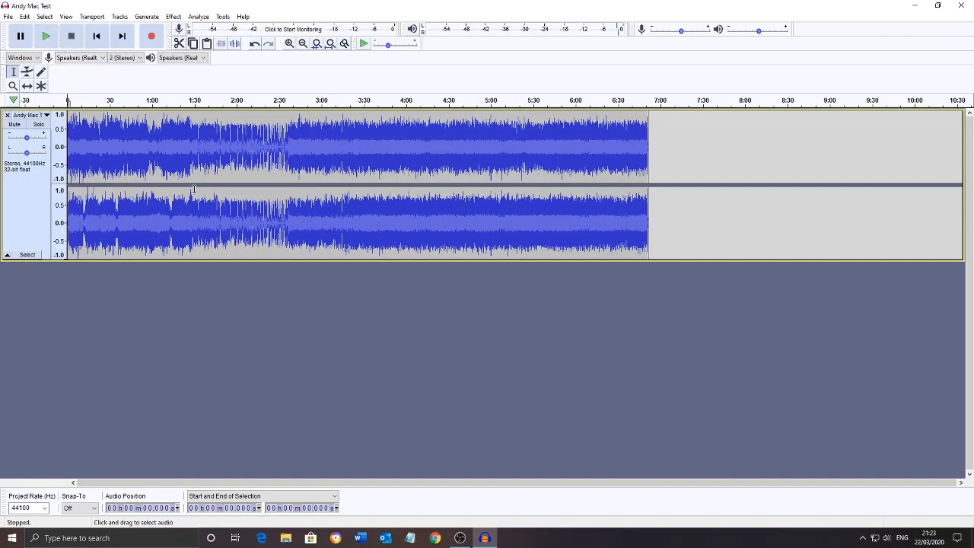
Shift the recording about 43 seconds later and import Welcome to Ridge Radio from the Adverts and Jingles folder as a second track
left_click(27, 87)
left_click_drag(129, 151, 189, 153)
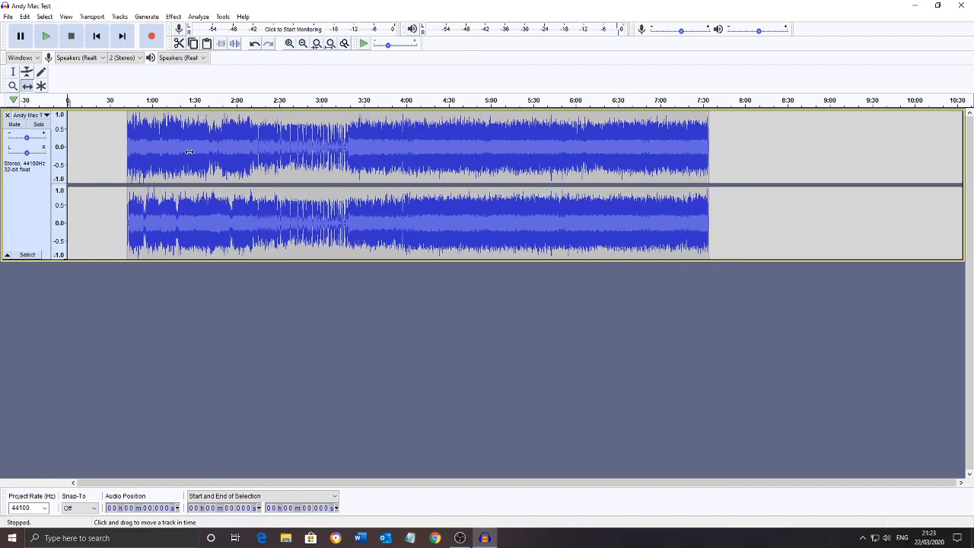
left_click(939, 7)
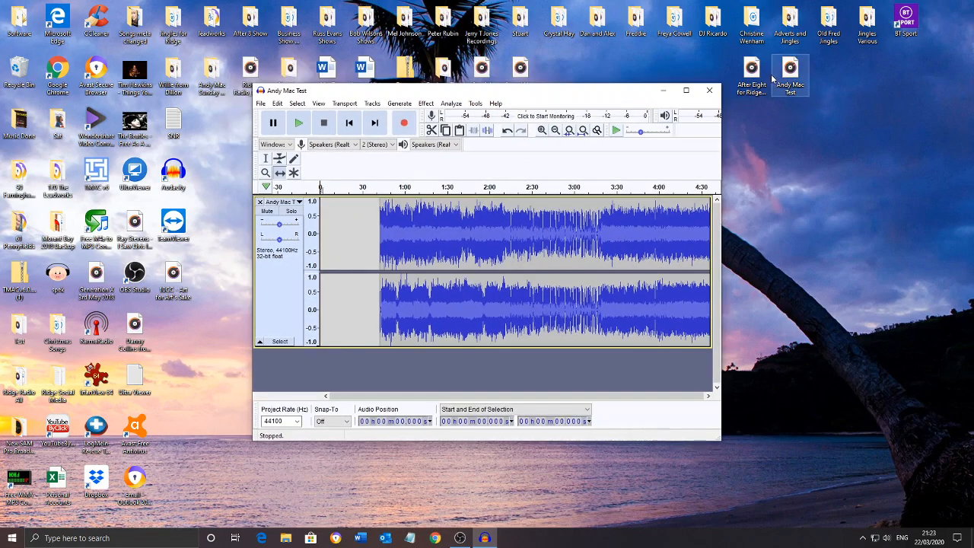
double_click(792, 28)
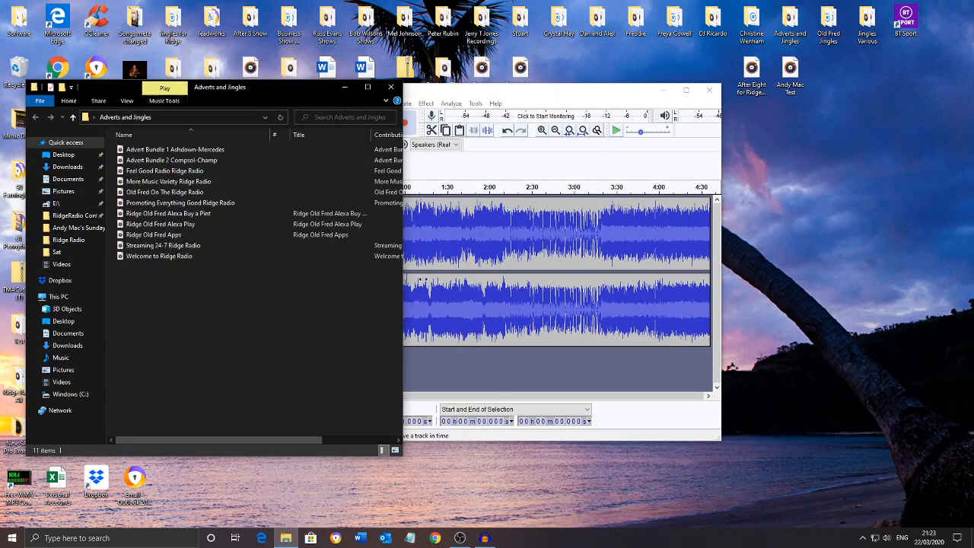
left_click_drag(189, 255, 487, 383)
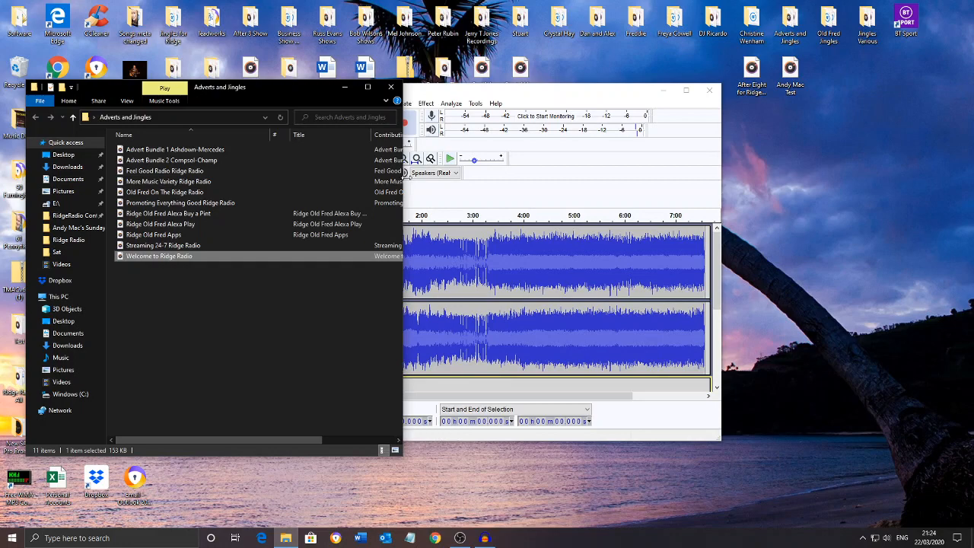
left_click(391, 87)
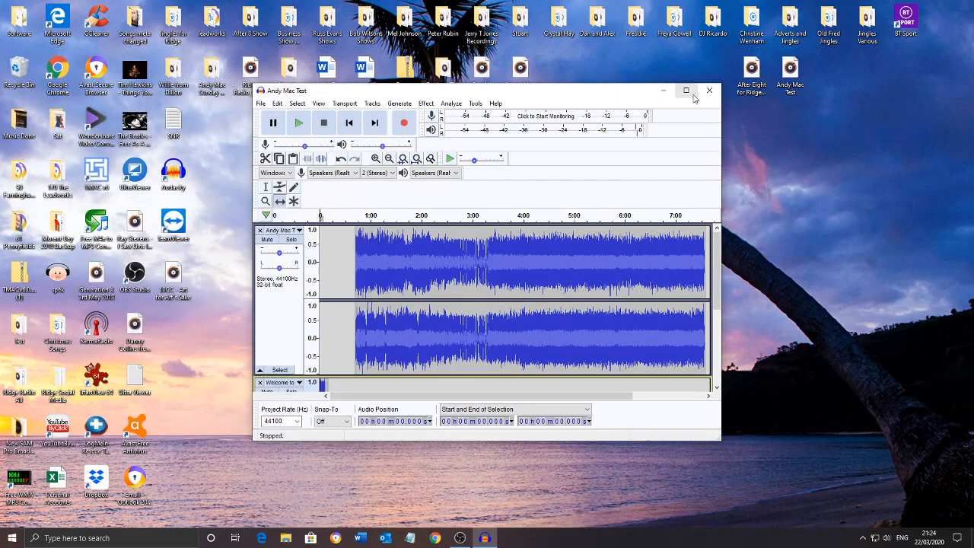
left_click(687, 91)
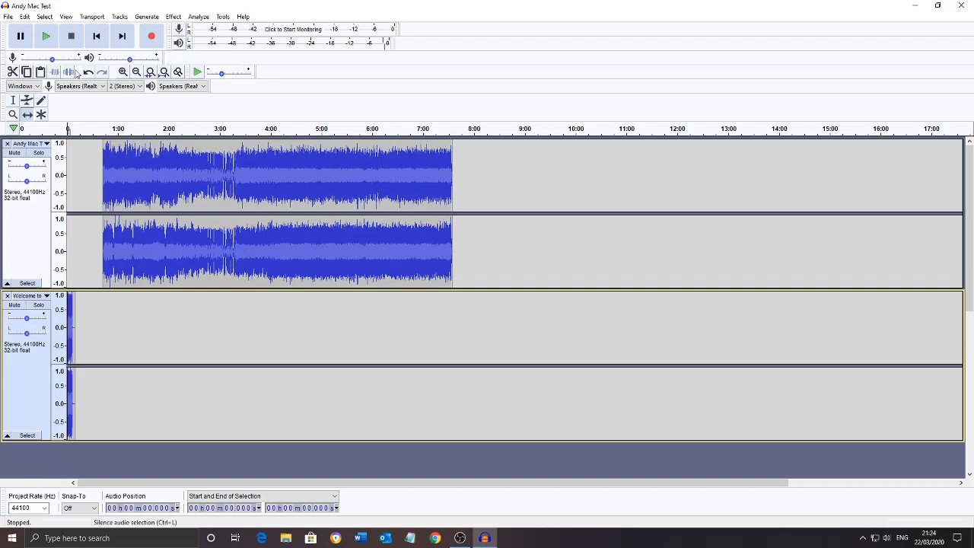
Move the jingle clip into the start of the recording's track with the Time Shift tool and remove the emptied track
left_click(124, 71)
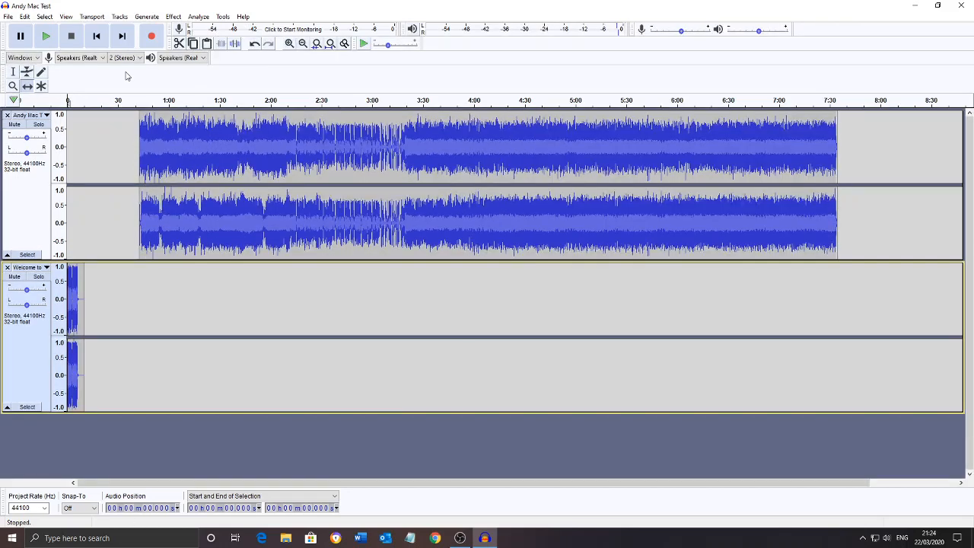
left_click(292, 44)
left_click(293, 44)
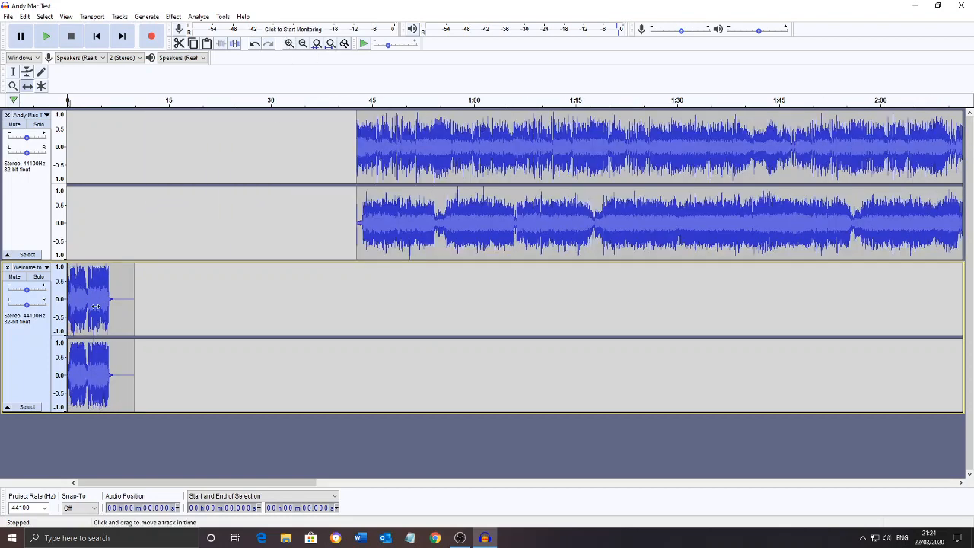
left_click_drag(94, 306, 93, 169)
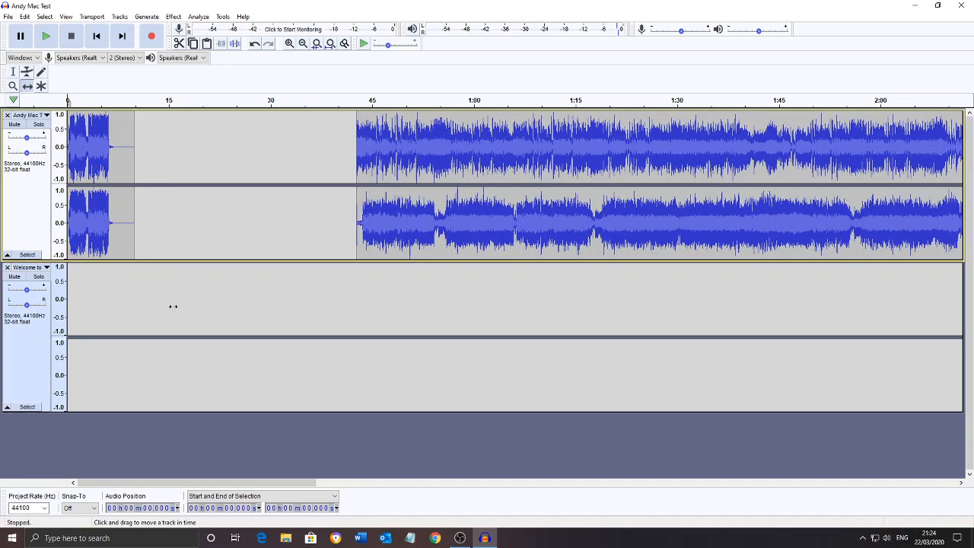
left_click(7, 268)
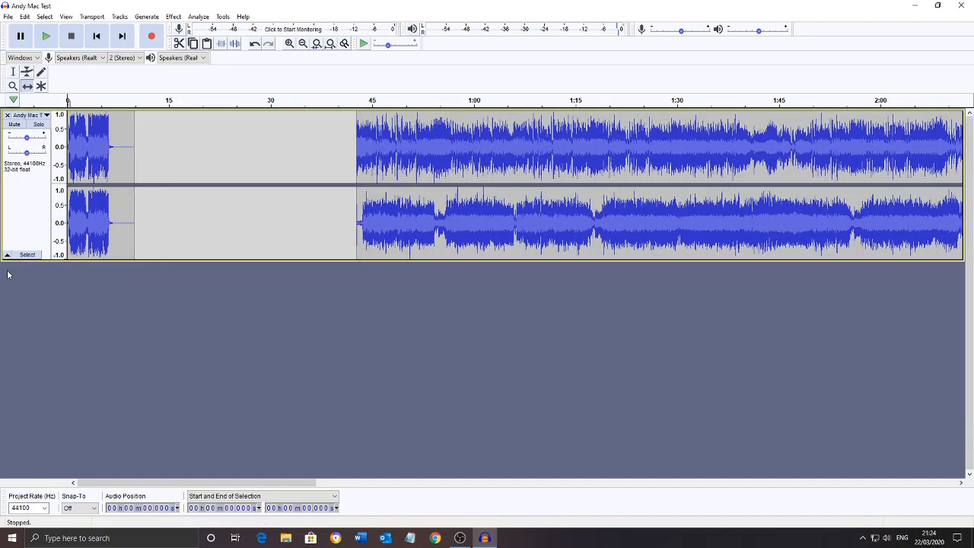
Slide the recording against the end of the jingle clip and cut the silence between them from about 6.3 to 9.8 seconds
left_click_drag(366, 160, 145, 164)
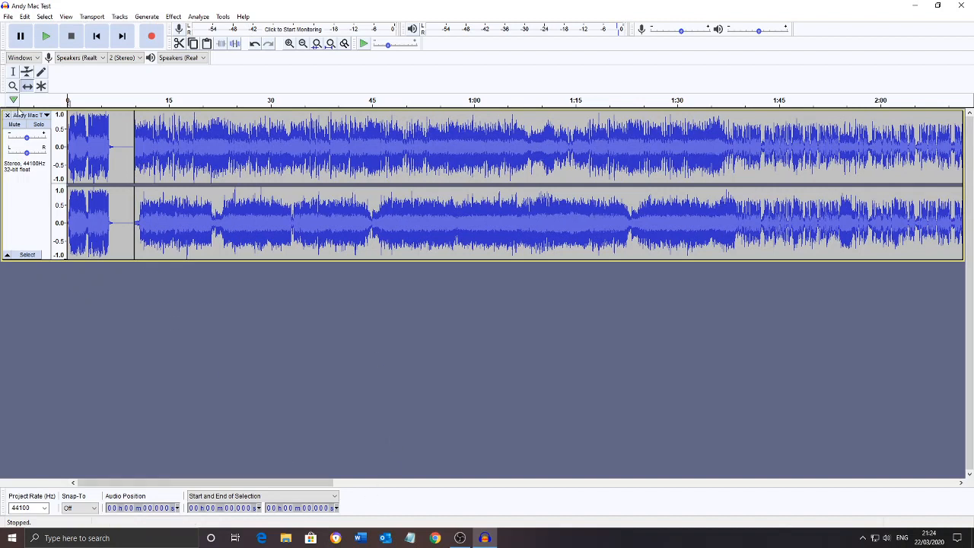
left_click(13, 72)
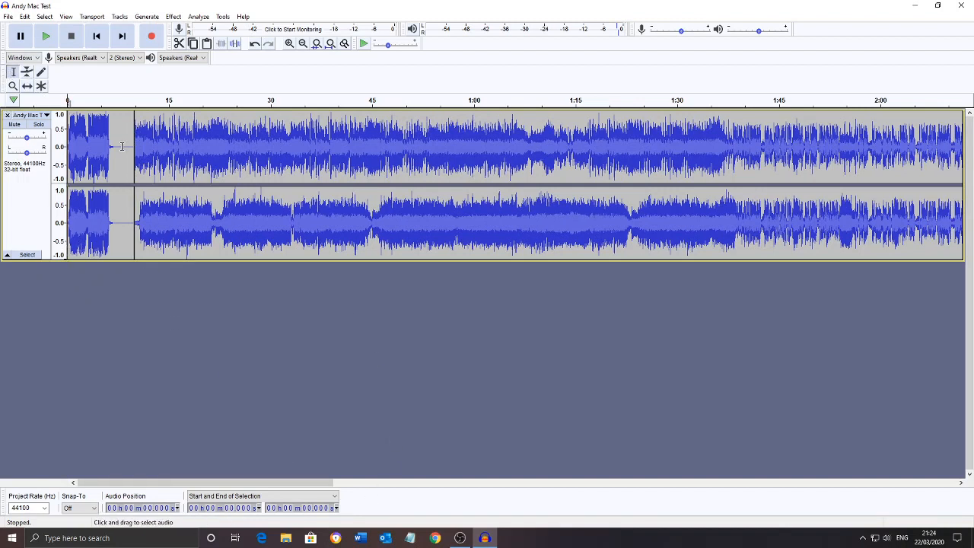
left_click(292, 46)
left_click(292, 46)
left_click(292, 47)
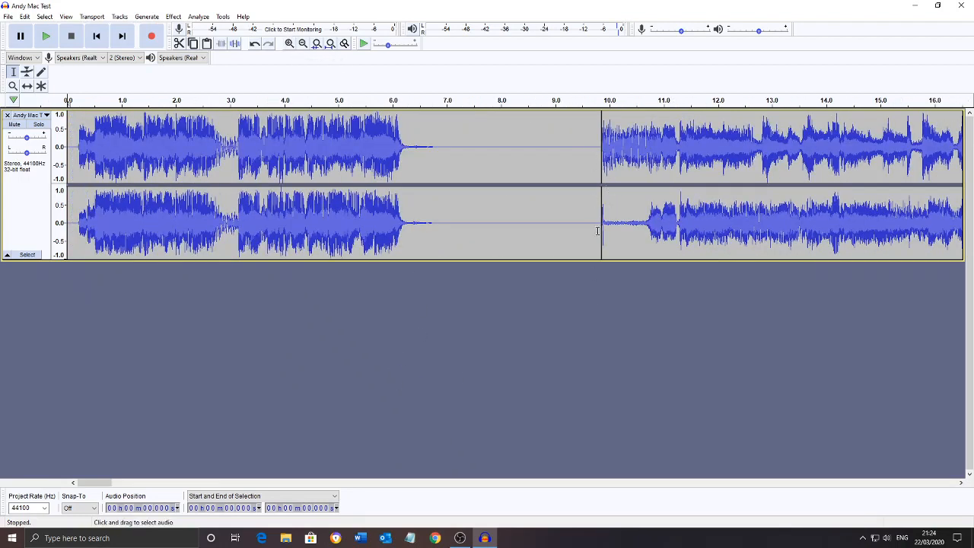
left_click_drag(408, 223, 599, 226)
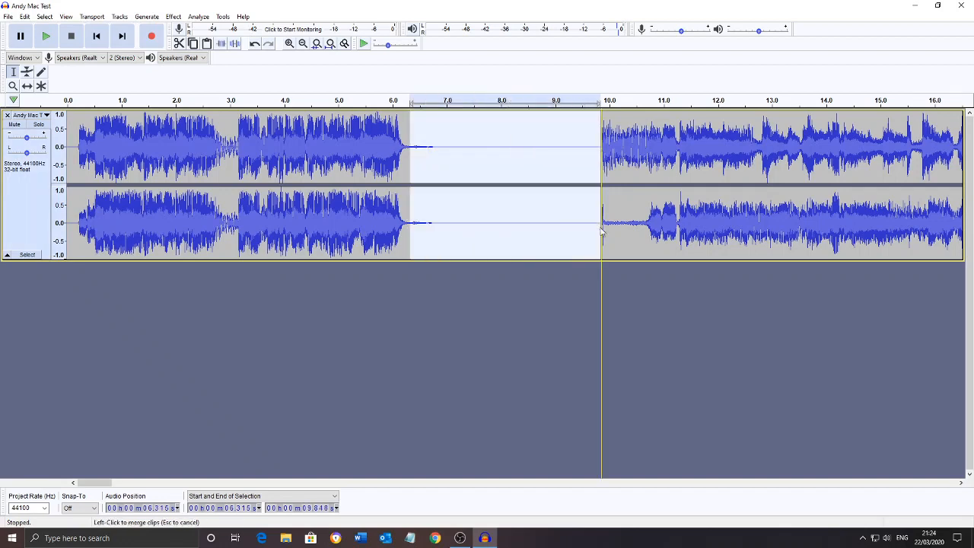
left_click(179, 43)
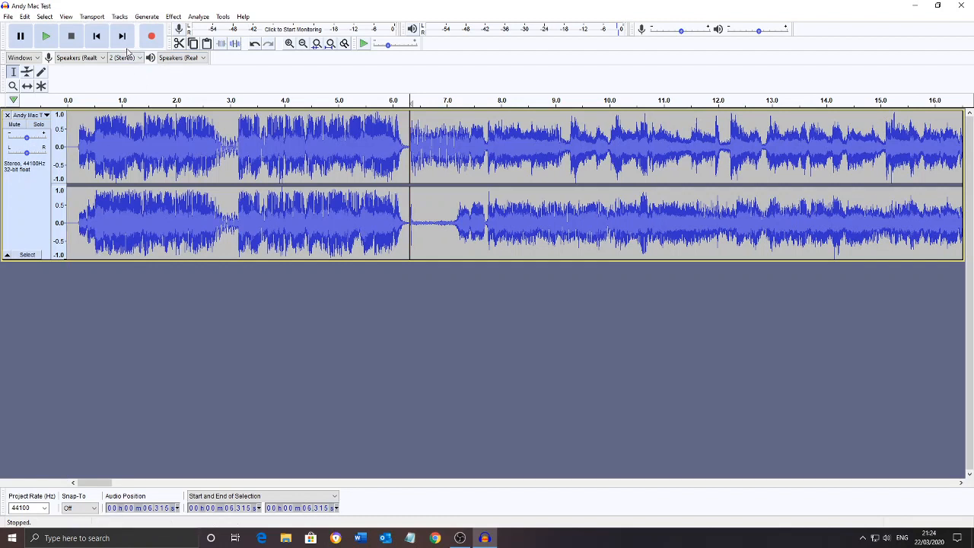
Cut the silence of about 0.19 seconds before the jingle and play the track through the join with the recording
left_click_drag(78, 147, 65, 147)
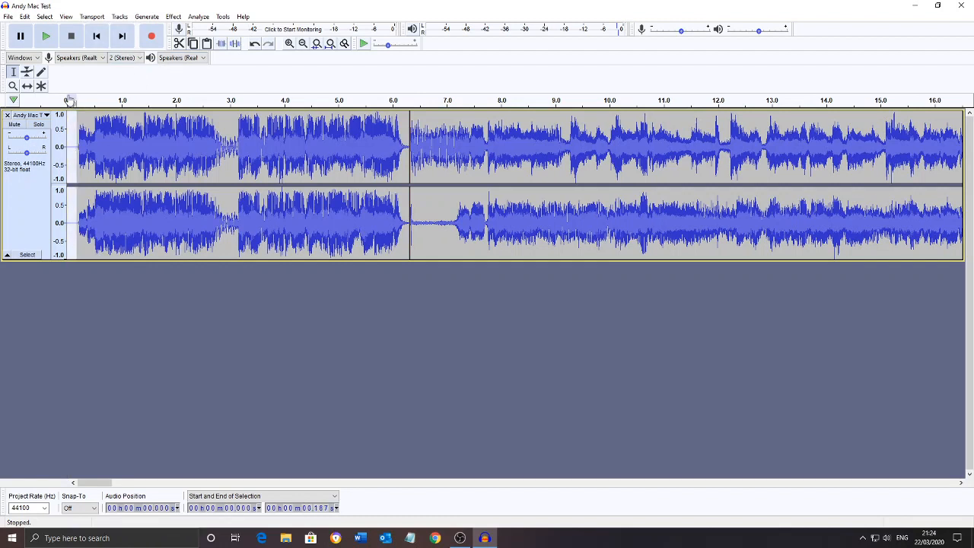
left_click(179, 43)
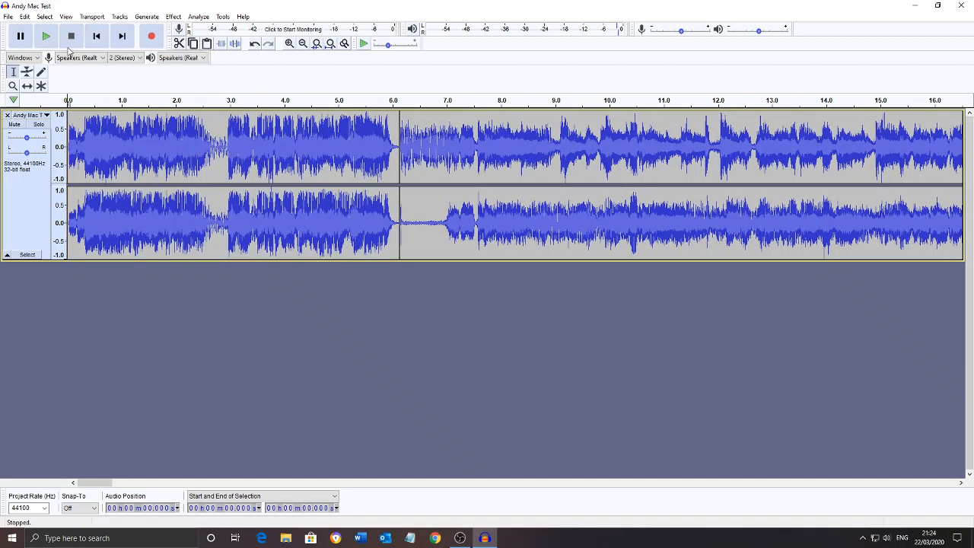
left_click(46, 36)
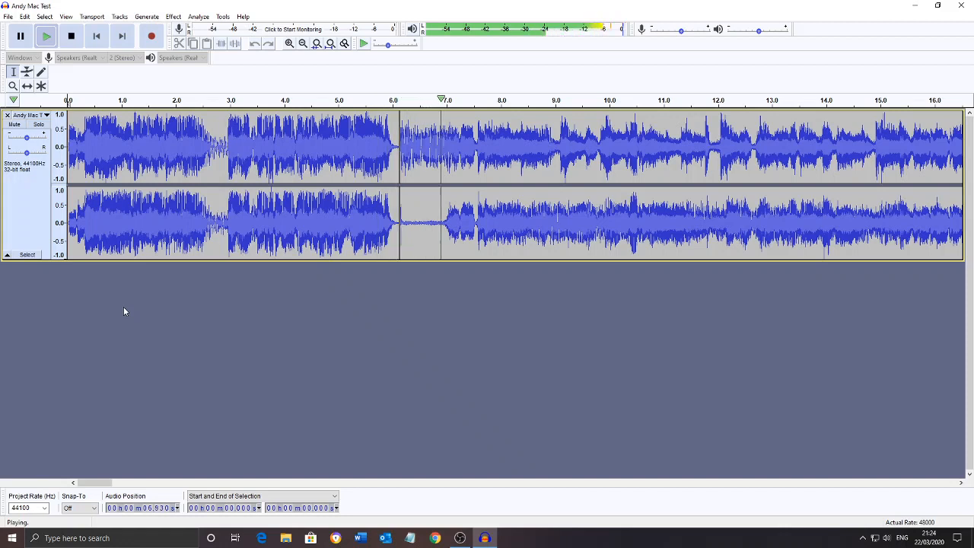
key("space")
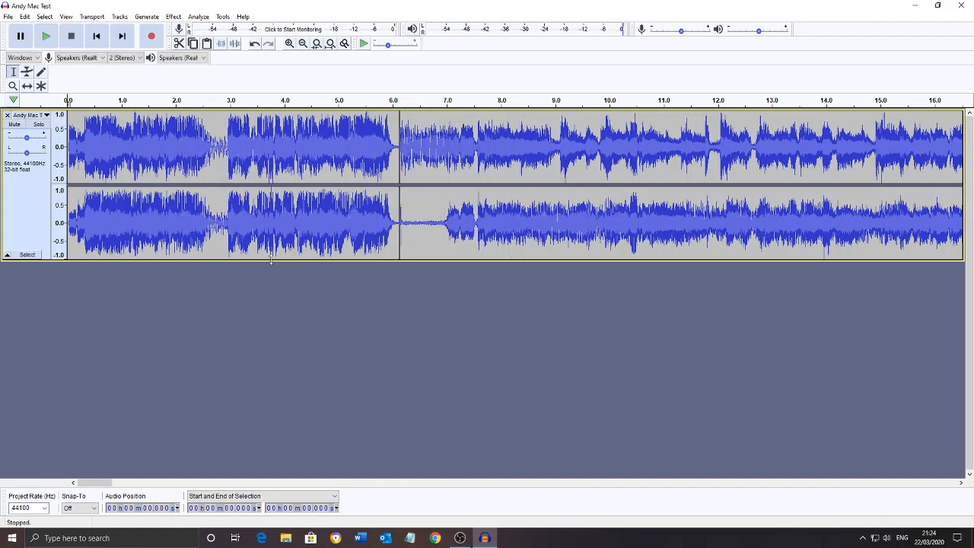
Import Feel Good Radio Ridge Radio from the Adverts and Jingles folder as a second track below the recording
left_click(302, 43)
left_click(303, 43)
left_click(302, 44)
left_click(302, 44)
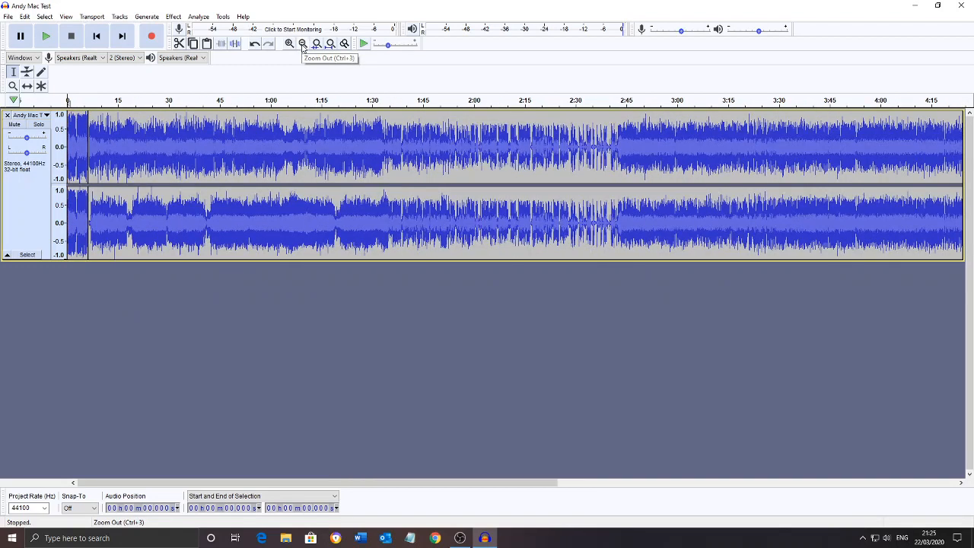
left_click(302, 44)
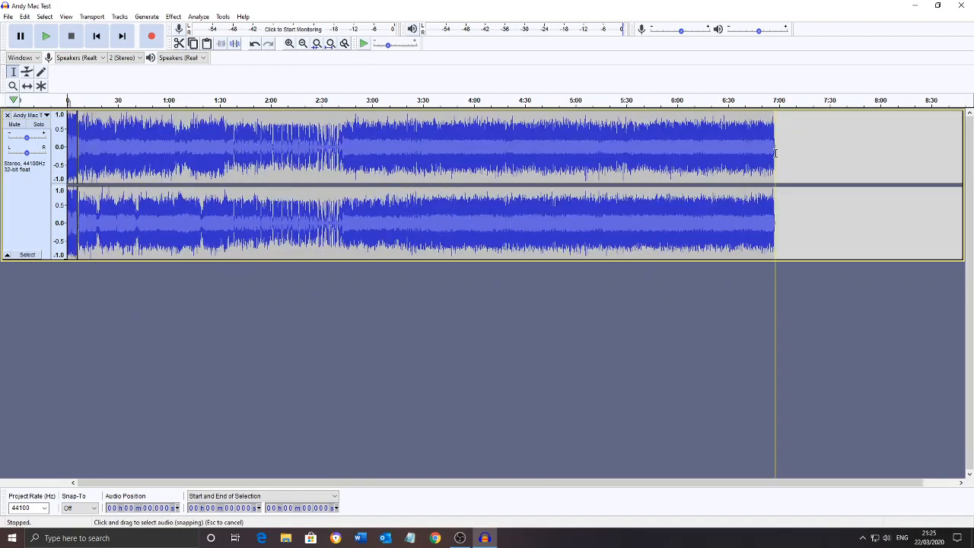
left_click(772, 221)
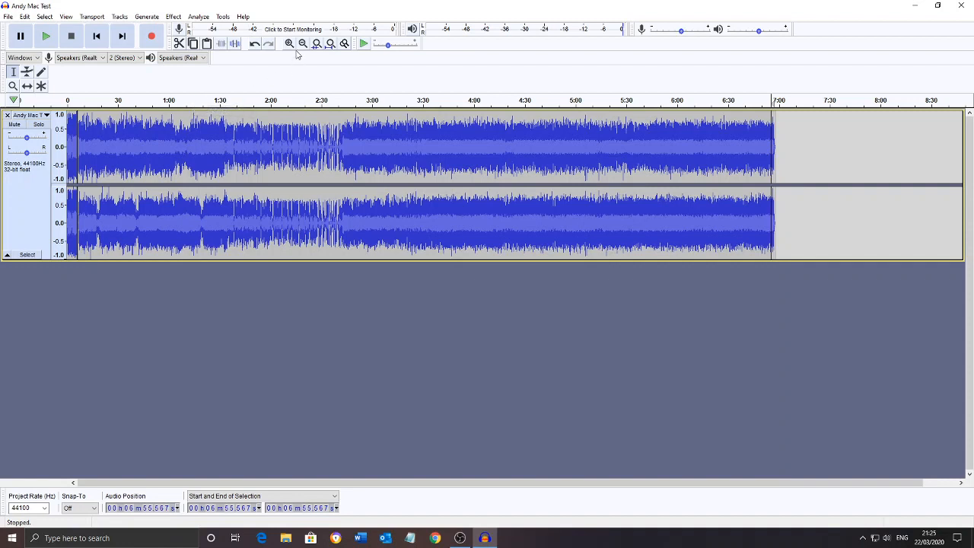
left_click(938, 6)
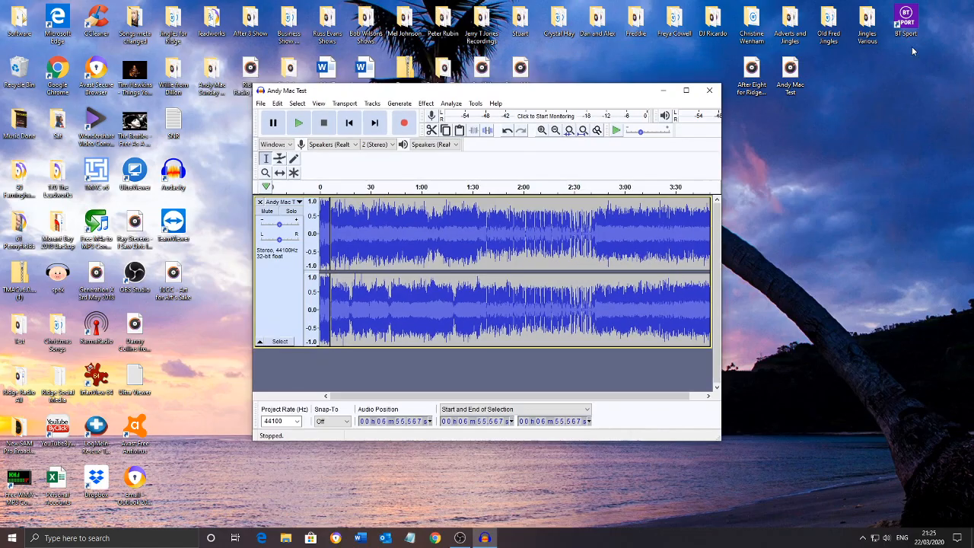
double_click(791, 25)
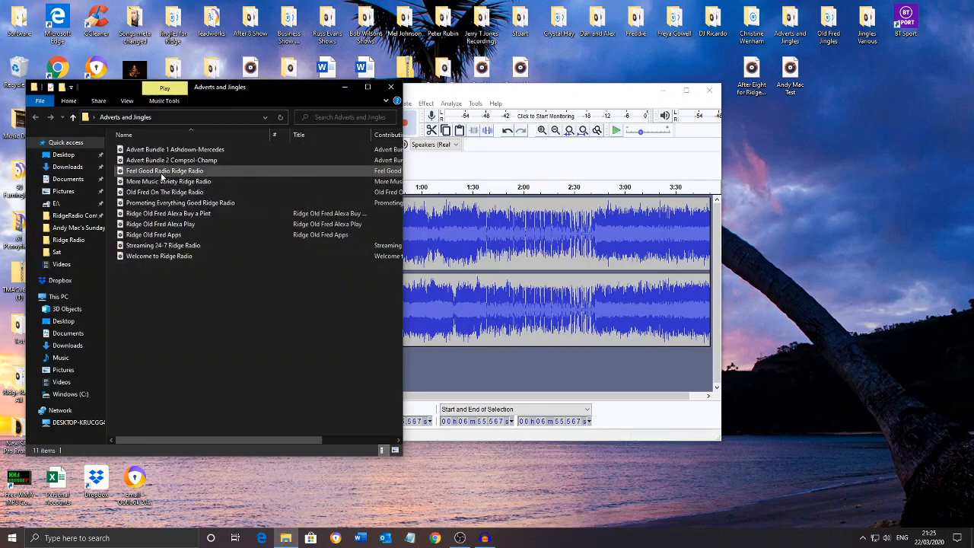
left_click_drag(163, 171, 496, 388)
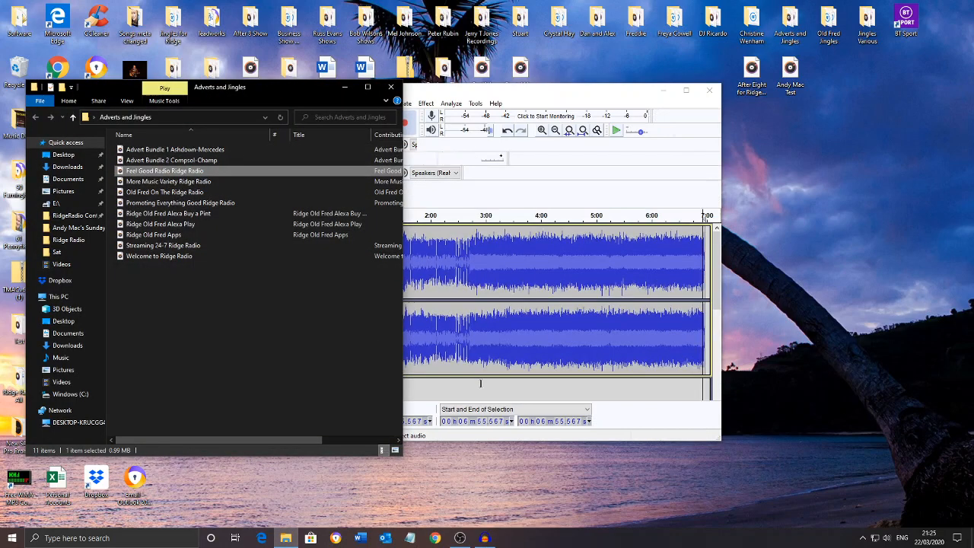
left_click(392, 89)
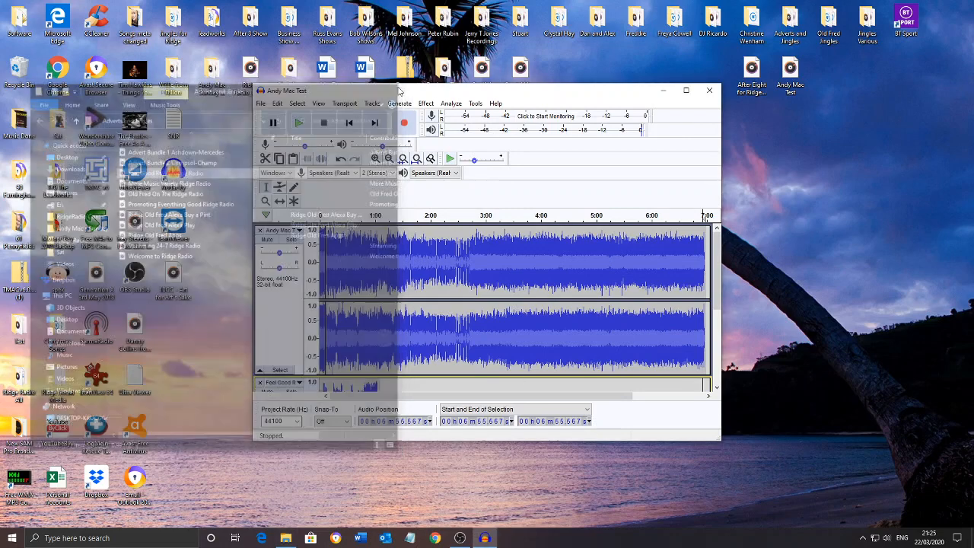
left_click(686, 91)
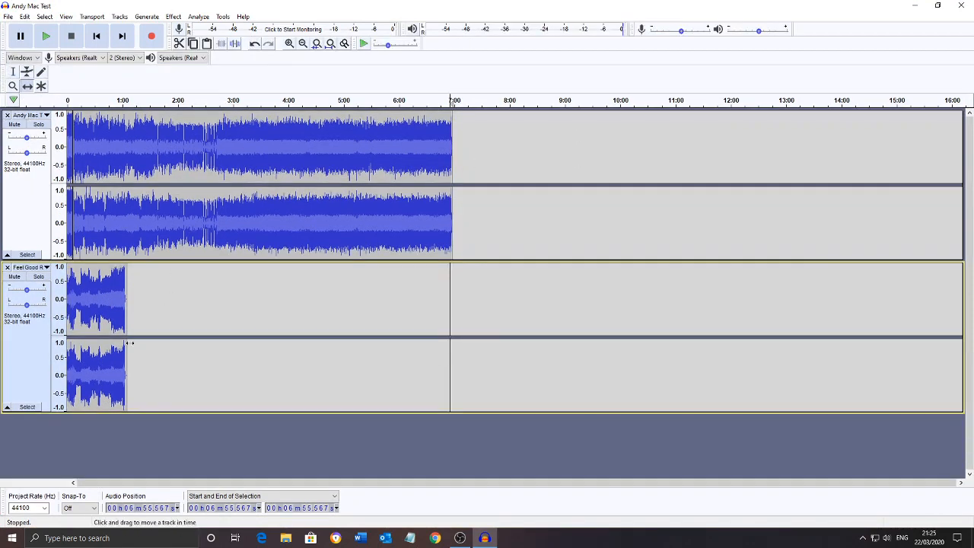
Move the Feel Good clip to the end of the recording's track with the Time Shift tool and remove the emptied track
left_click_drag(83, 316, 469, 204)
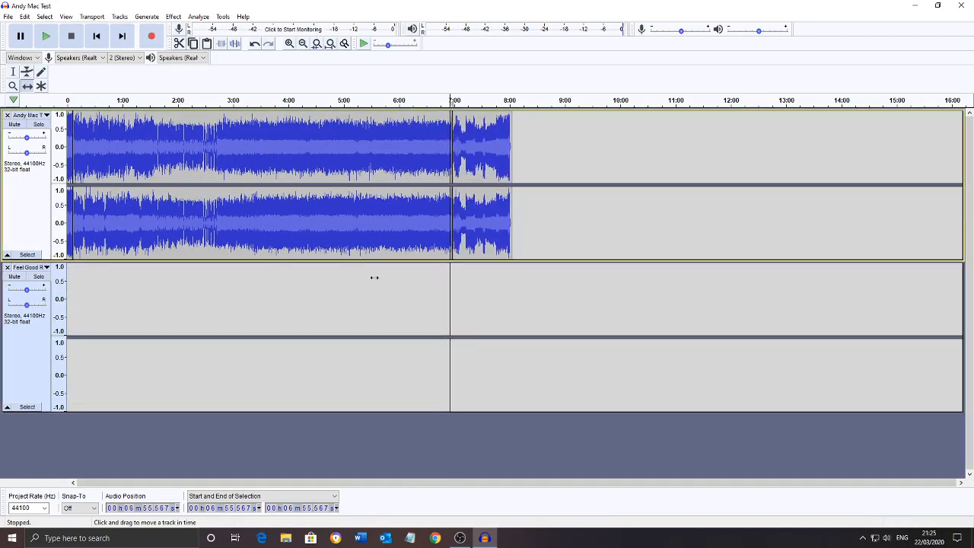
left_click(9, 269)
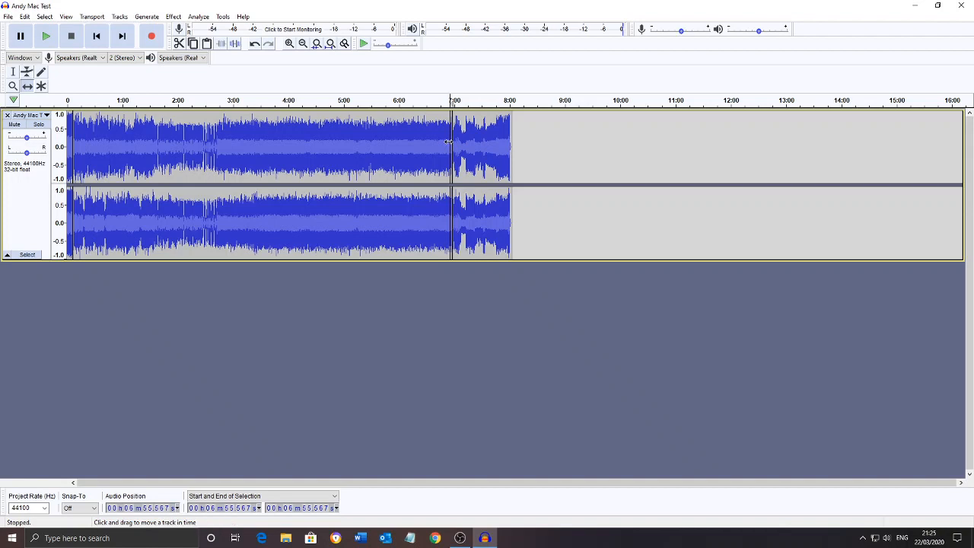
Cut the silence between the end of the recording and the closing jingle, from about 6:57.76 to 6:58.06, with the Selection tool
left_click(14, 73)
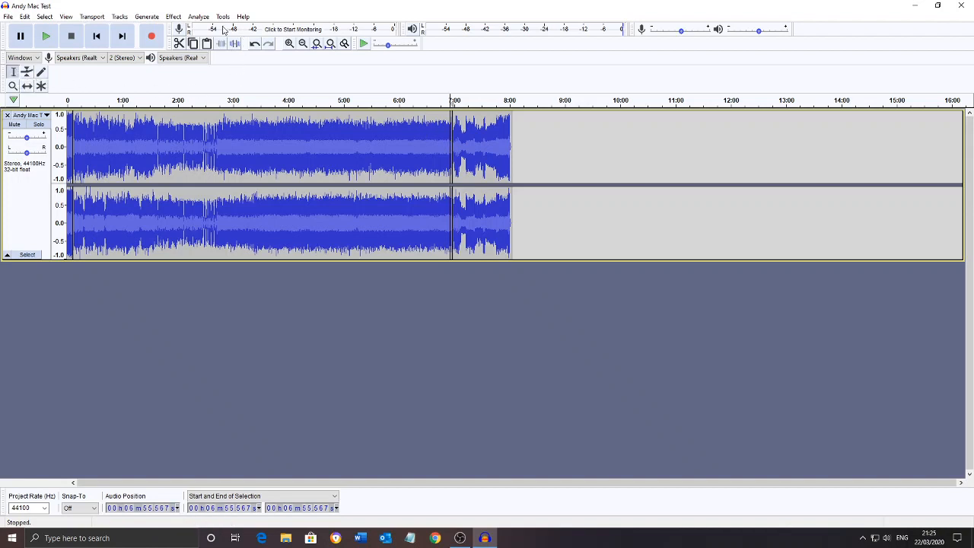
left_click(289, 43)
left_click(290, 43)
left_click(289, 44)
left_click(290, 43)
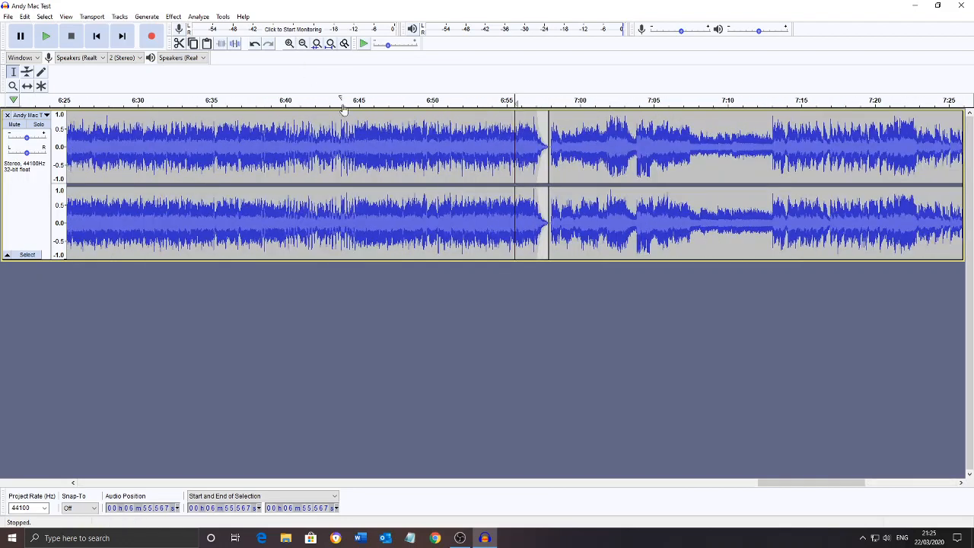
left_click(542, 150)
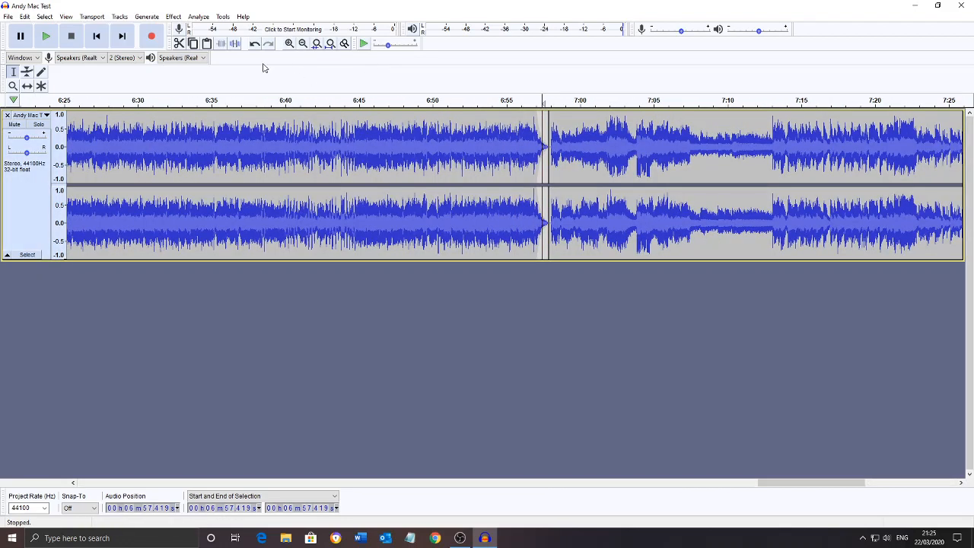
left_click(289, 43)
left_click(289, 43)
left_click(289, 44)
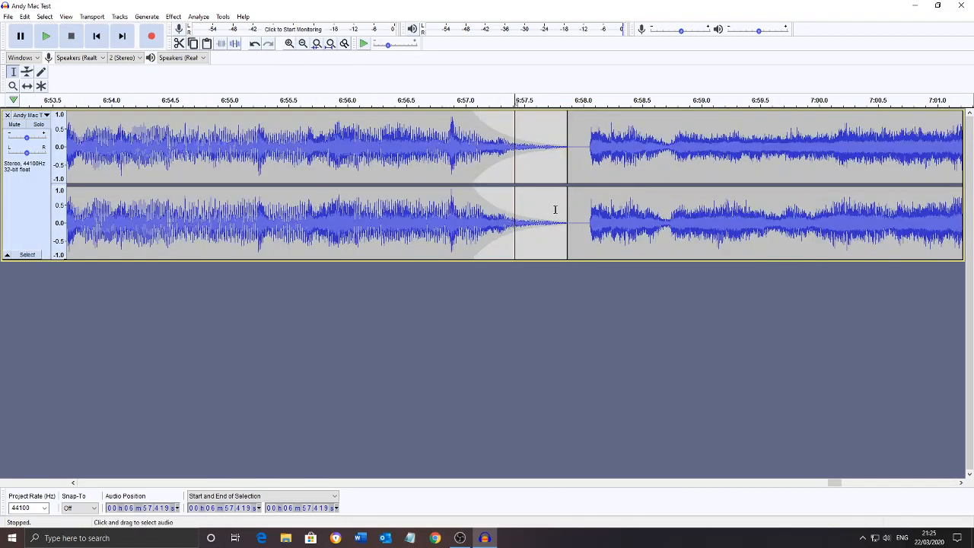
left_click_drag(590, 146, 554, 146)
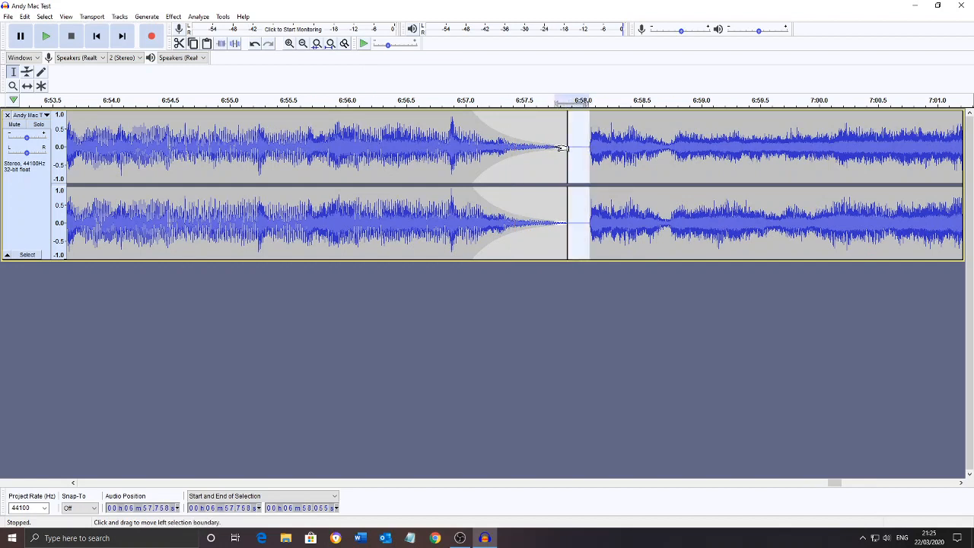
left_click(179, 43)
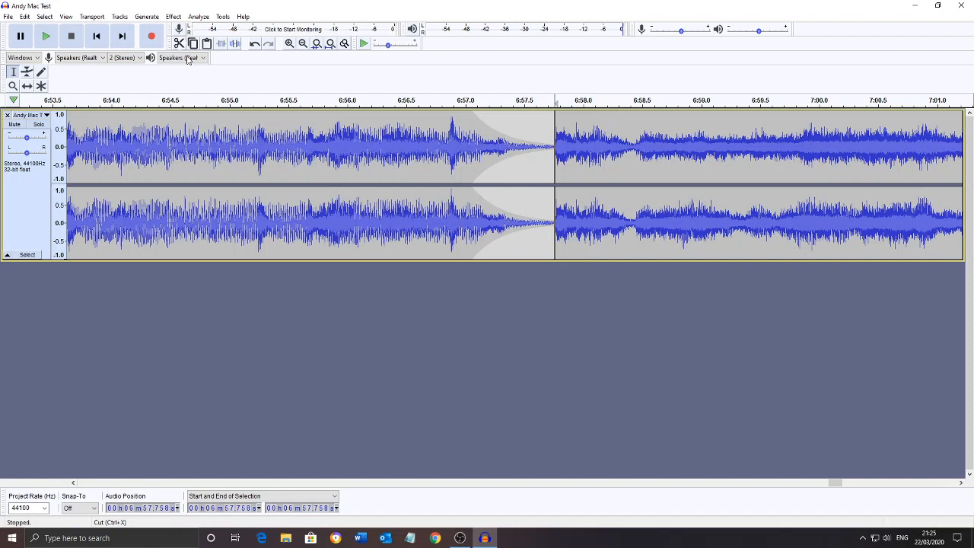
Play the track from about 6:56.2 through the join between the recording and the closing jingle
left_click(456, 141)
left_click(375, 145)
key("space")
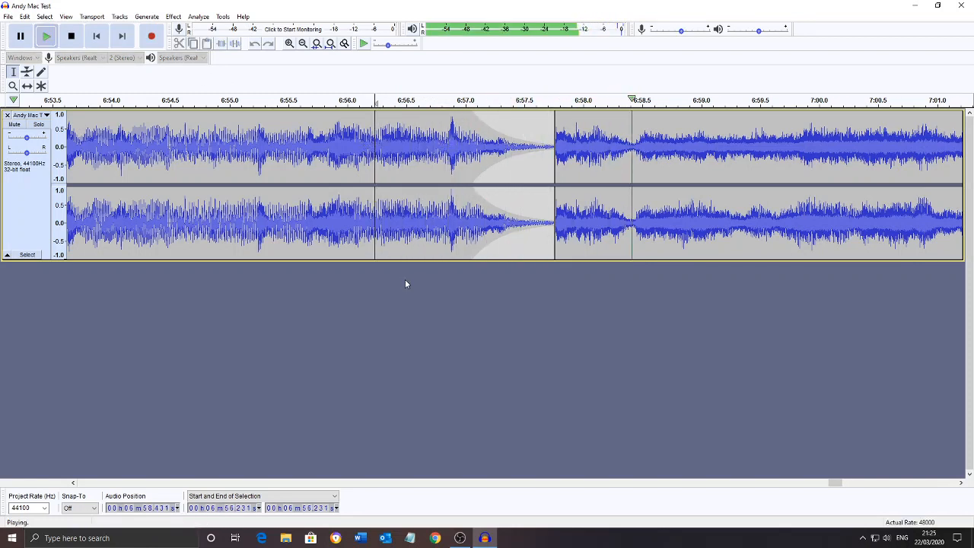
key("space")
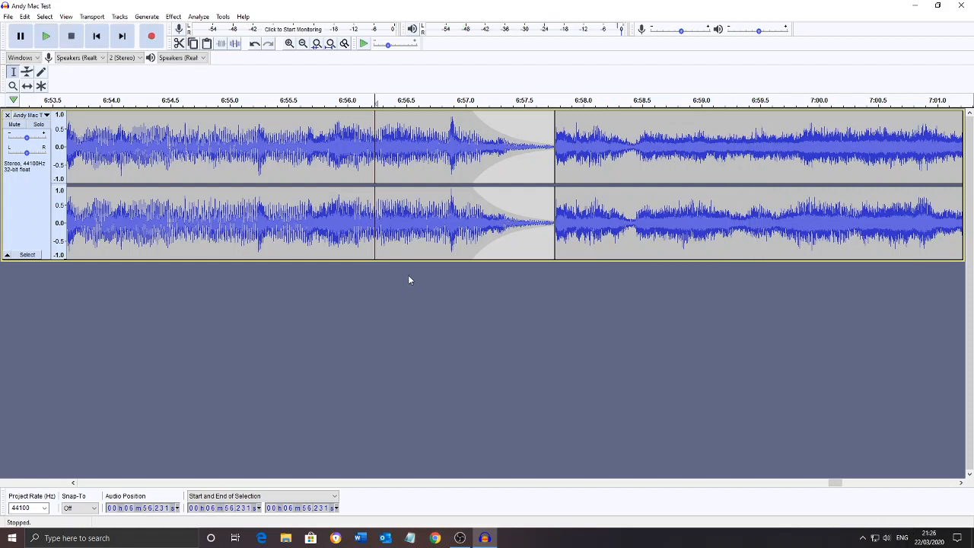
left_click(9, 17)
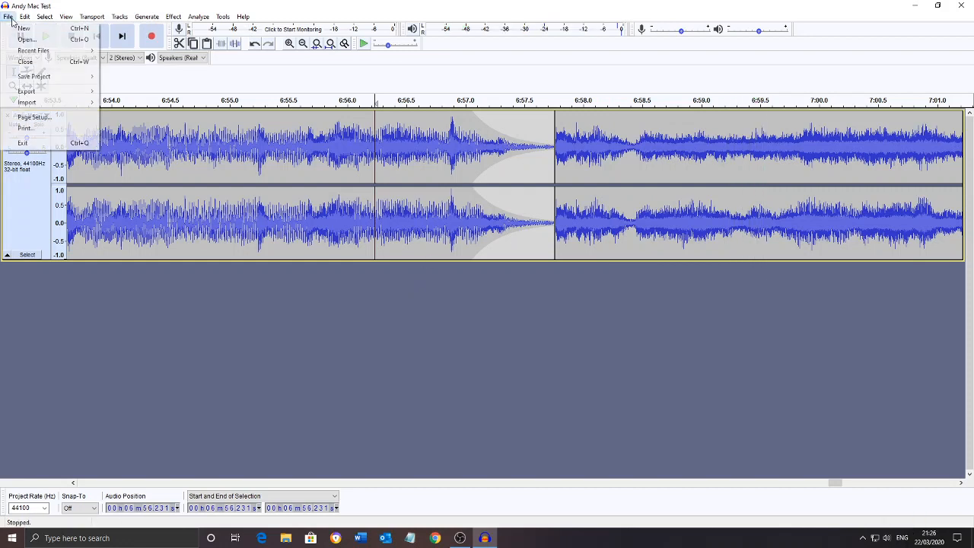
mouse_move(33, 50)
left_click(265, 336)
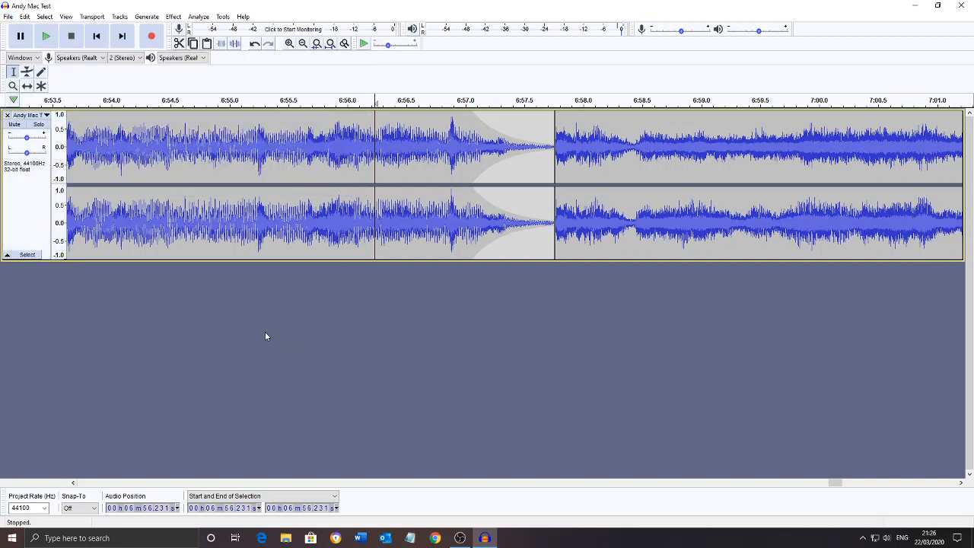
Select the opening jingle at the start of the track, from 0 to about 5.95 seconds
left_click(303, 43)
left_click(303, 44)
left_click(303, 44)
left_click(303, 43)
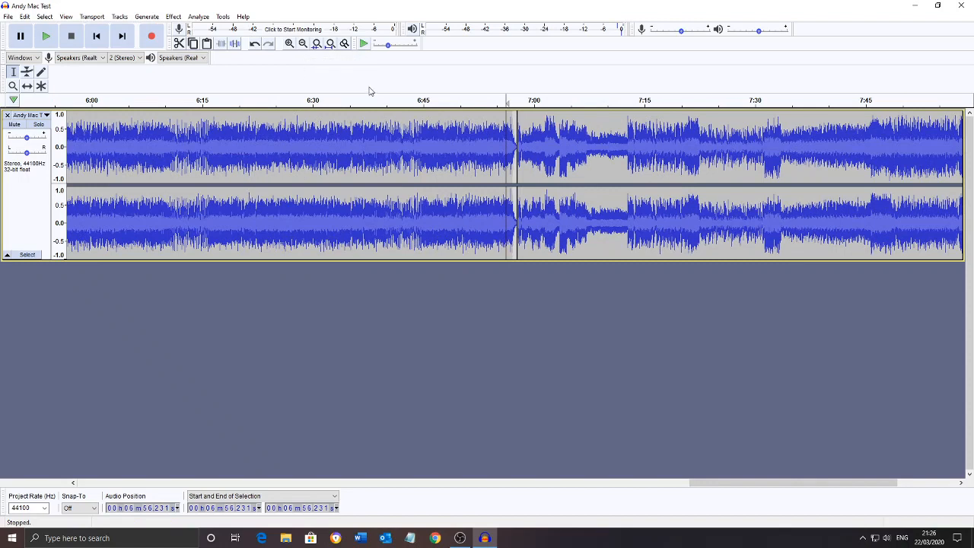
left_click(95, 43)
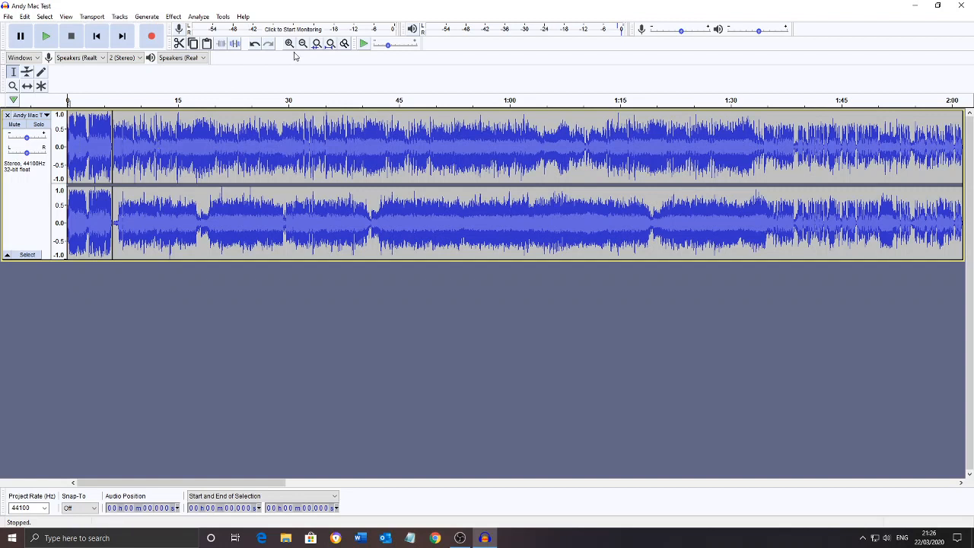
left_click(105, 145)
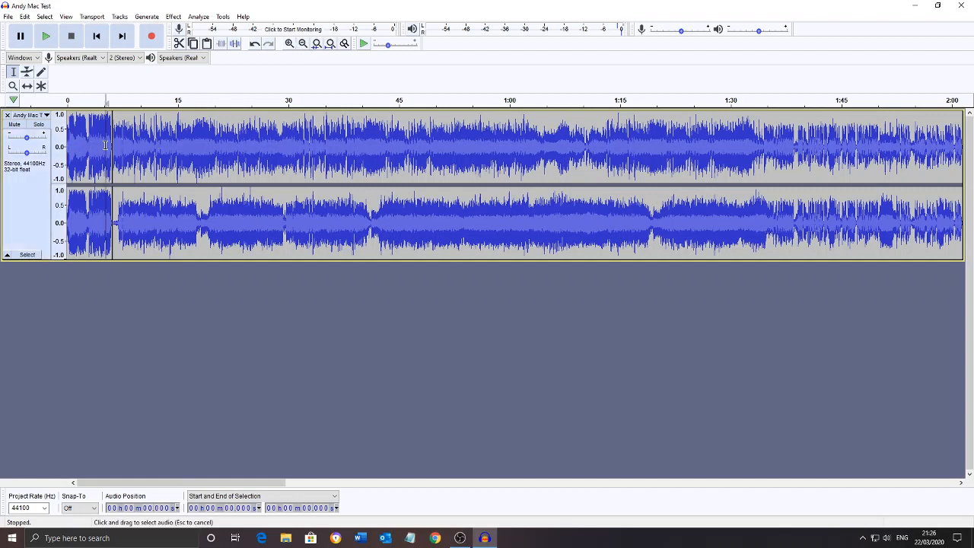
left_click(193, 138)
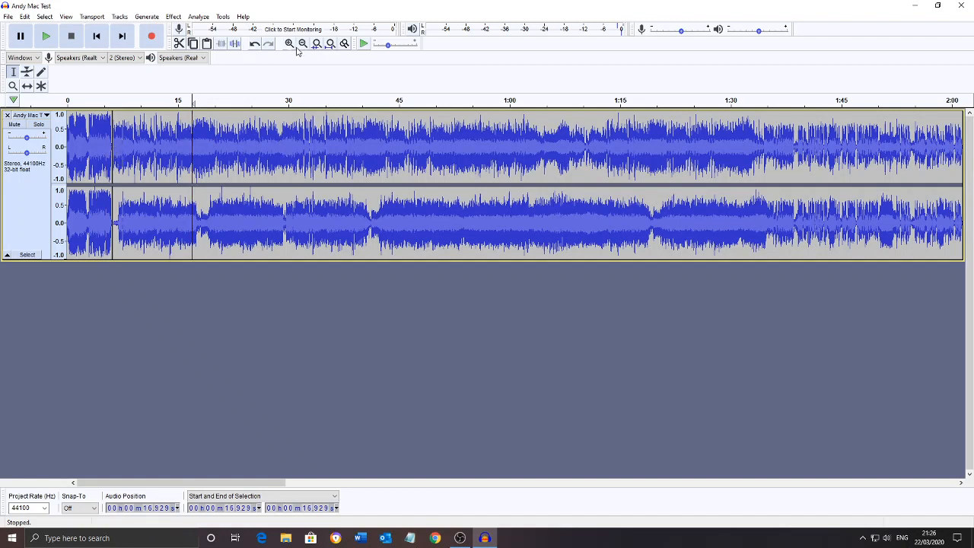
left_click(90, 134)
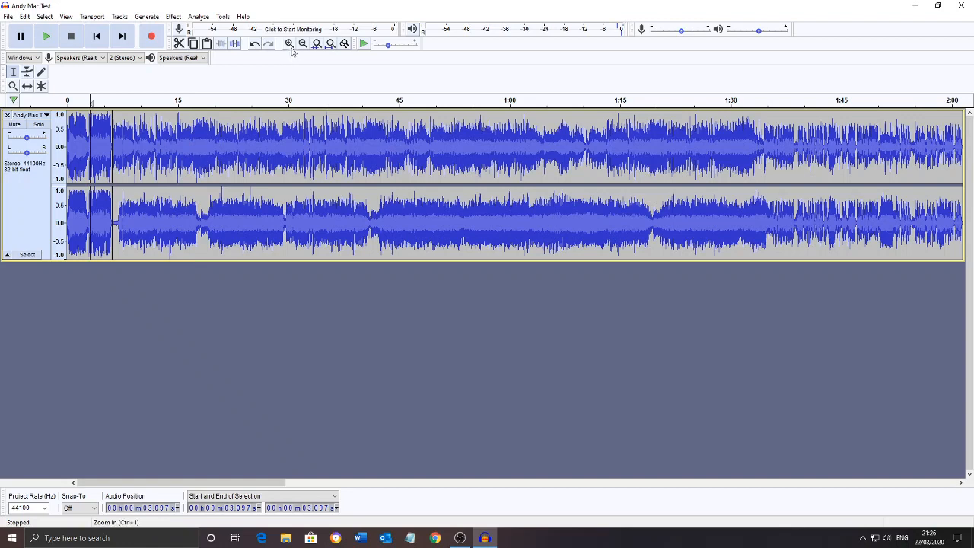
left_click(289, 44)
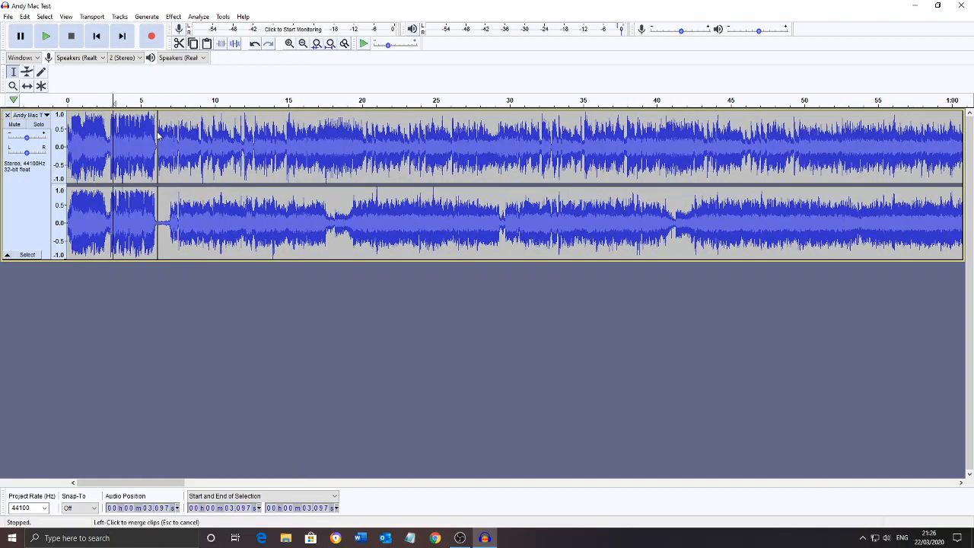
left_click_drag(156, 132, 66, 134)
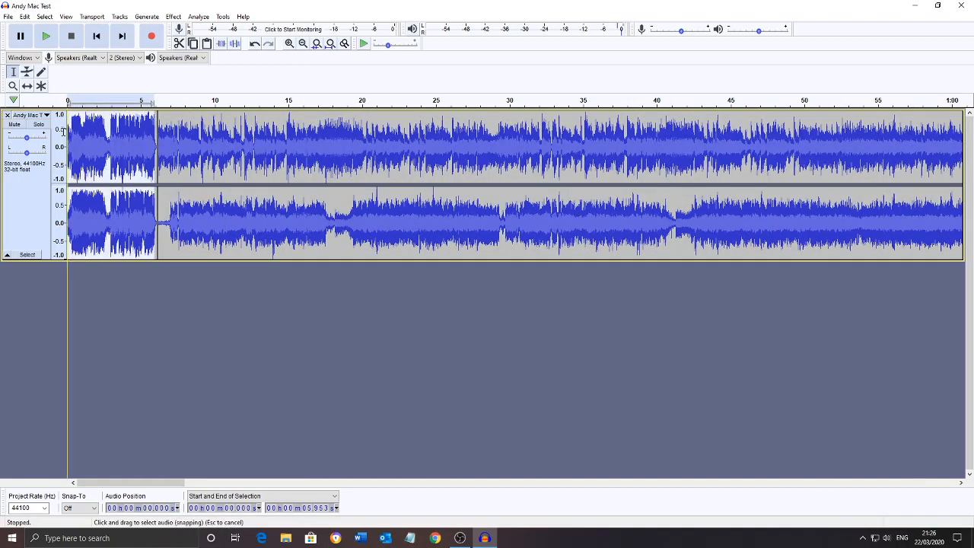
Try a strong volume reduction on the selected opening jingle with Amplify and undo it
left_click(173, 16)
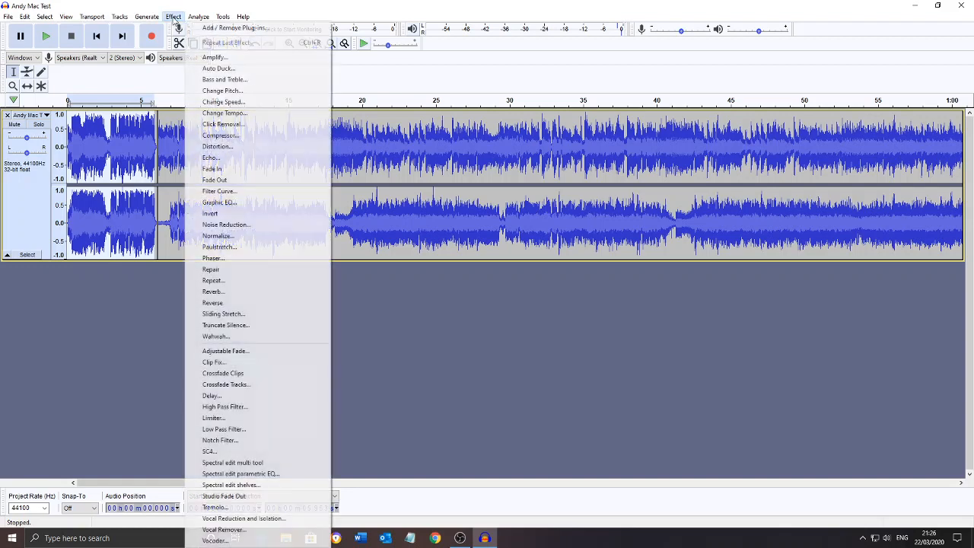
left_click(221, 59)
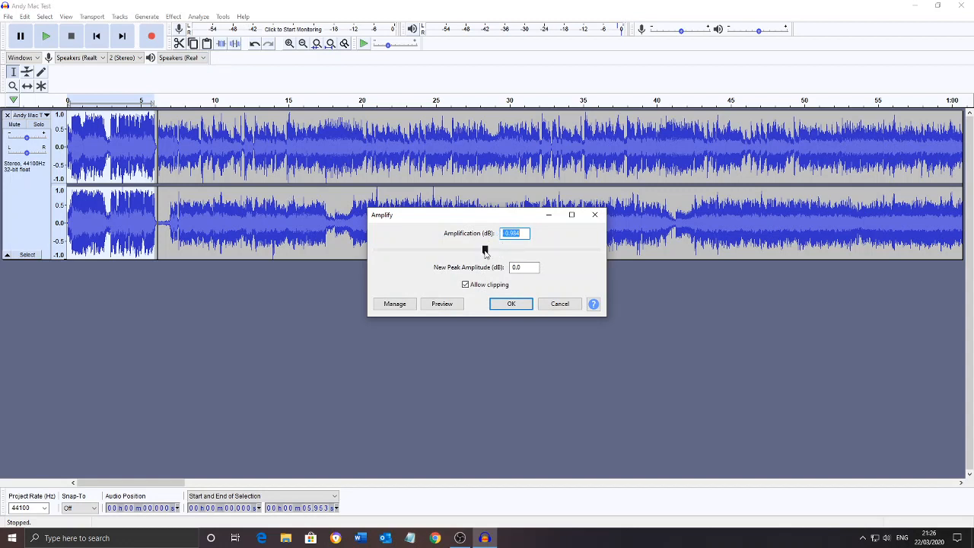
left_click_drag(486, 252, 478, 254)
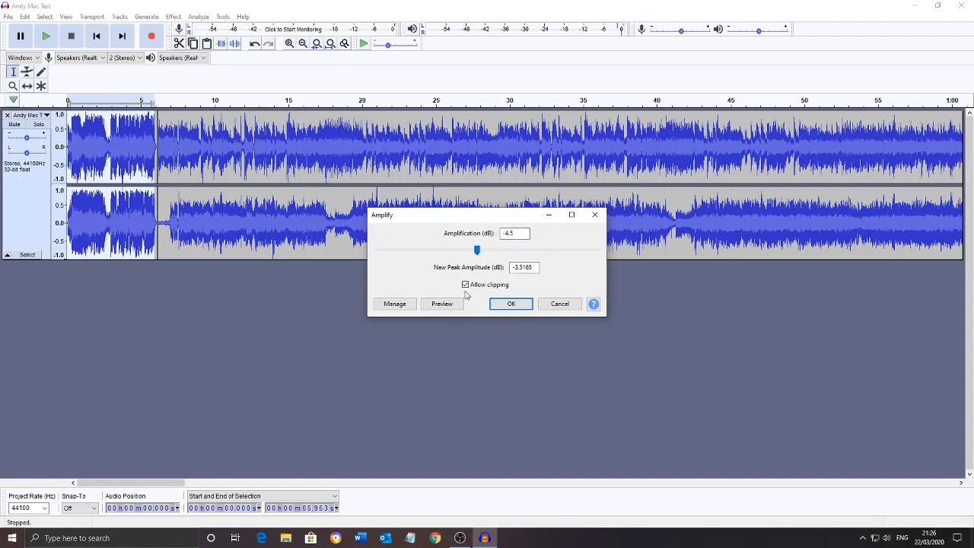
left_click(479, 255)
left_click_drag(476, 252, 455, 253)
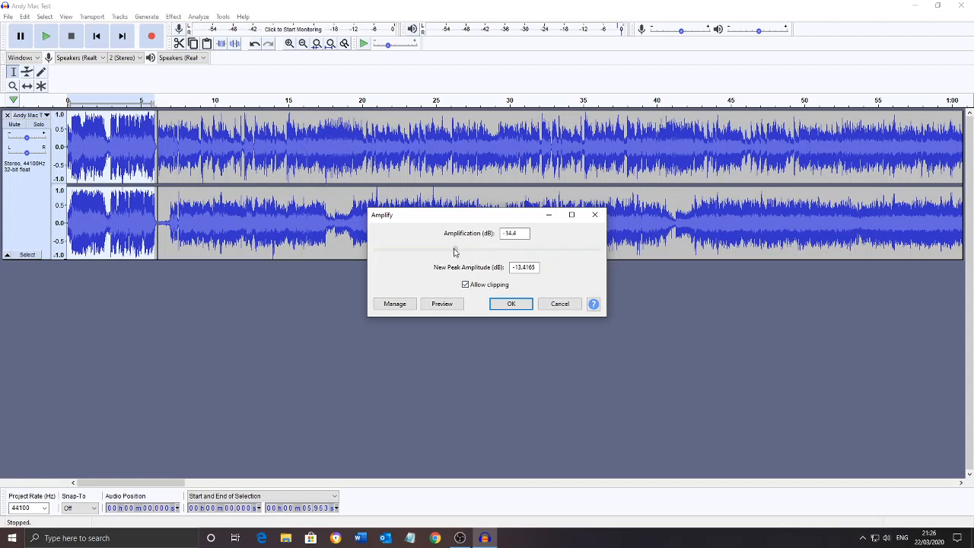
left_click(510, 304)
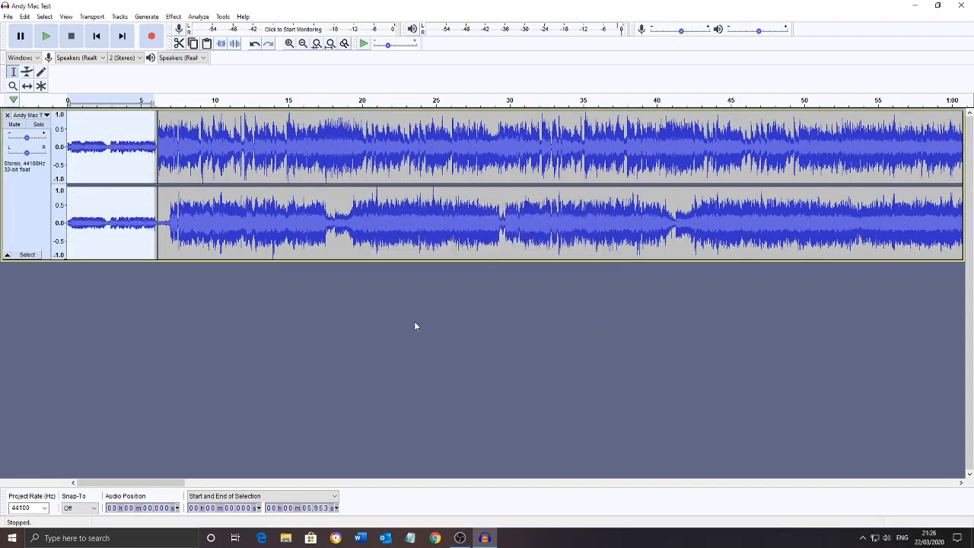
left_click(255, 44)
Apply Amplify to the selected opening jingle with a new peak amplitude of 0.0 dB and return to the track's start
left_click(174, 17)
left_click(213, 58)
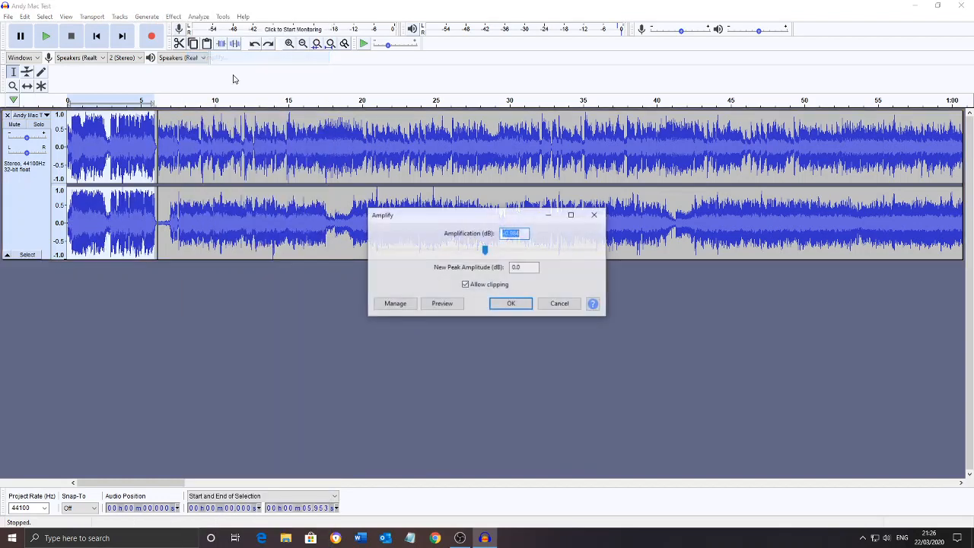
left_click(512, 305)
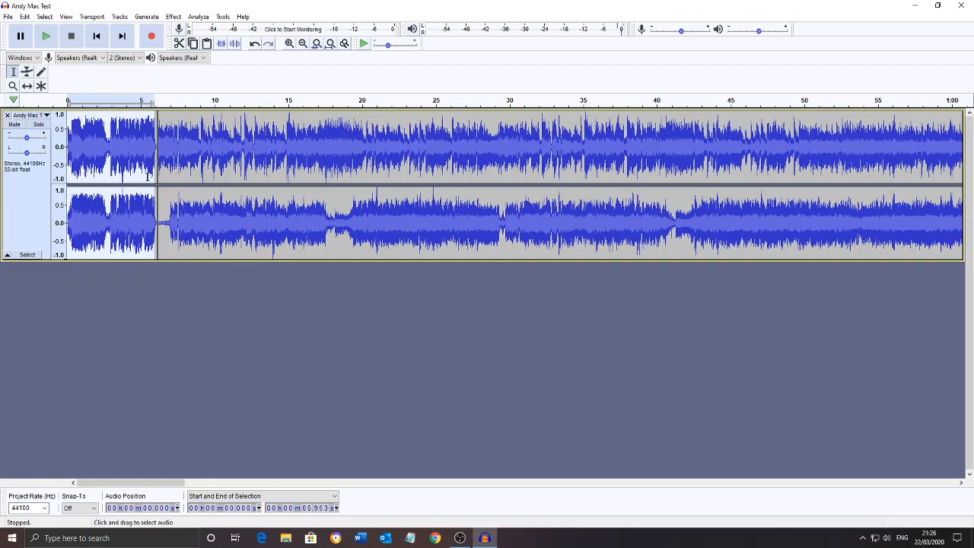
left_click(99, 45)
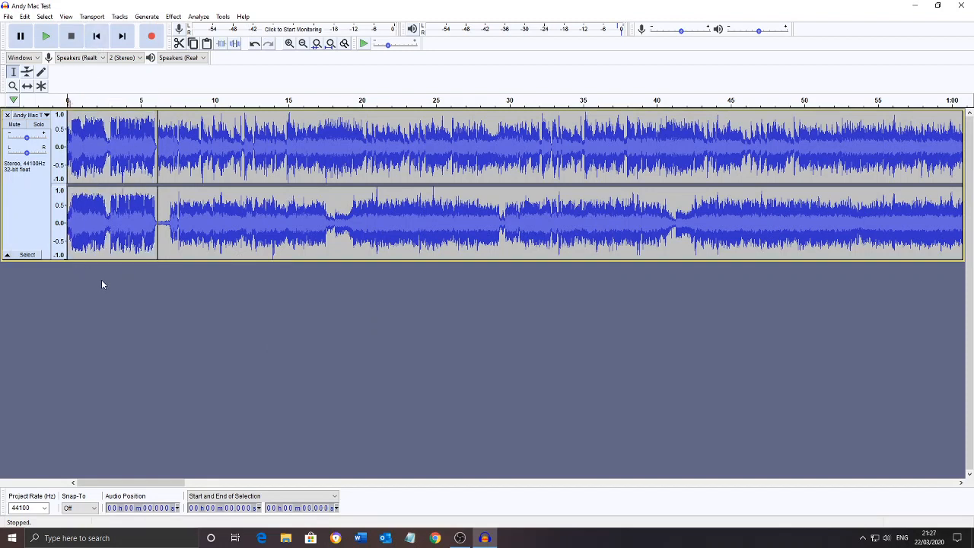
Try strongly lowering the volume of the recording from about 15.0 to 20.96 seconds with Amplify and undo it
left_click(214, 149)
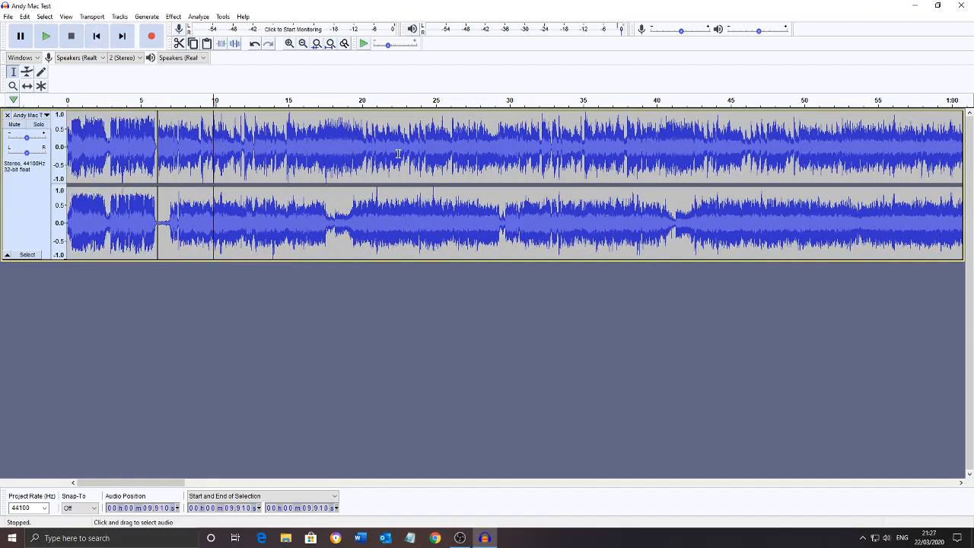
left_click_drag(288, 147, 376, 150)
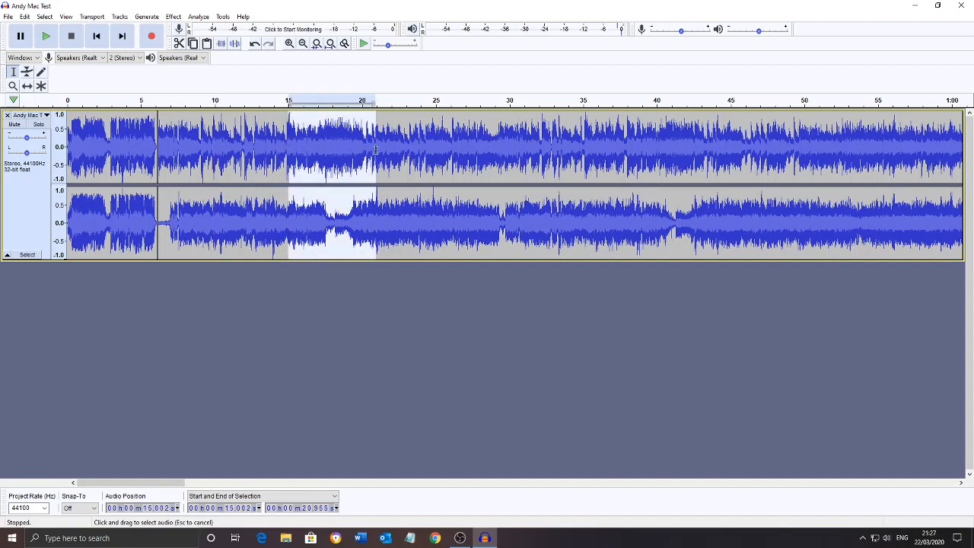
left_click(174, 17)
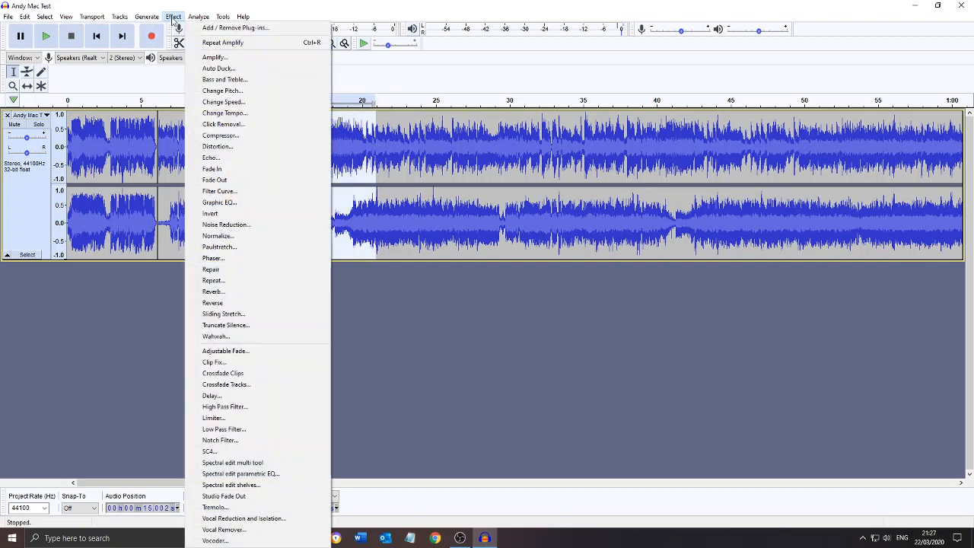
left_click(221, 60)
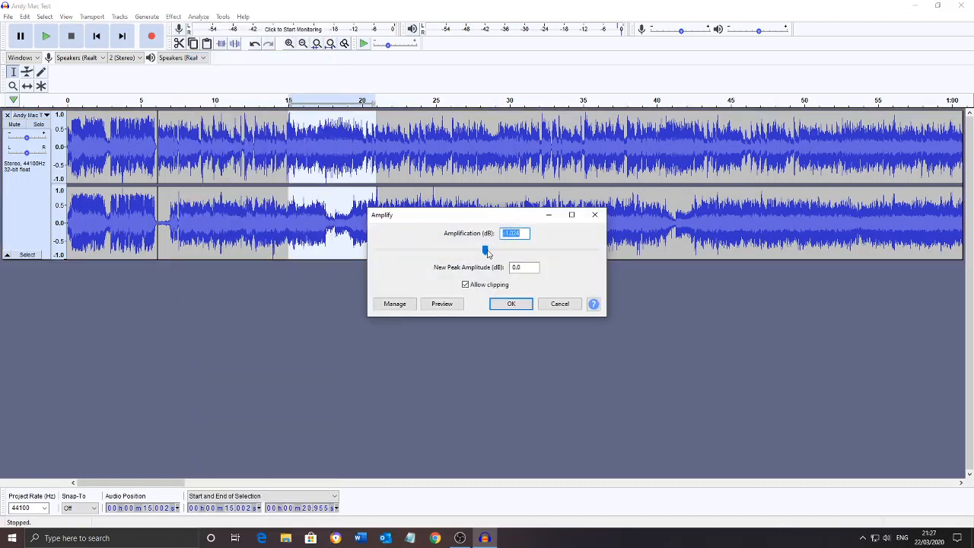
left_click_drag(485, 249, 447, 249)
left_click(508, 304)
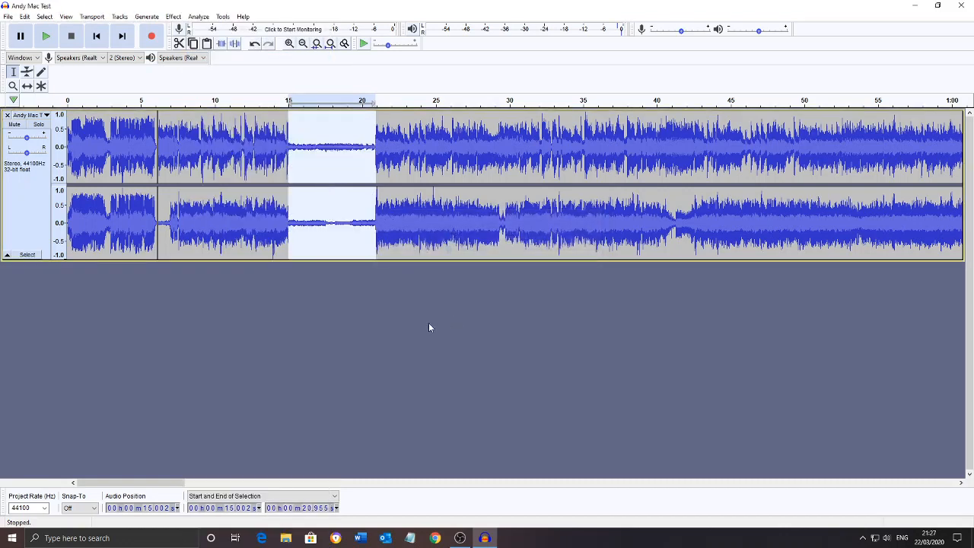
left_click(255, 44)
left_click(382, 286)
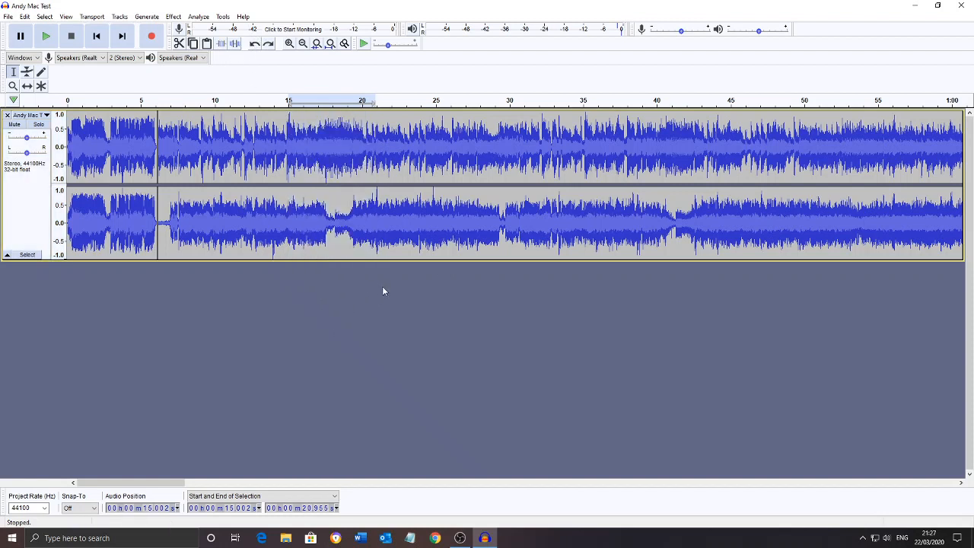
Export the edited recording to the Desktop as an MP3, adding 1 to the end of the file name and accepting the metadata tags
left_click(7, 17)
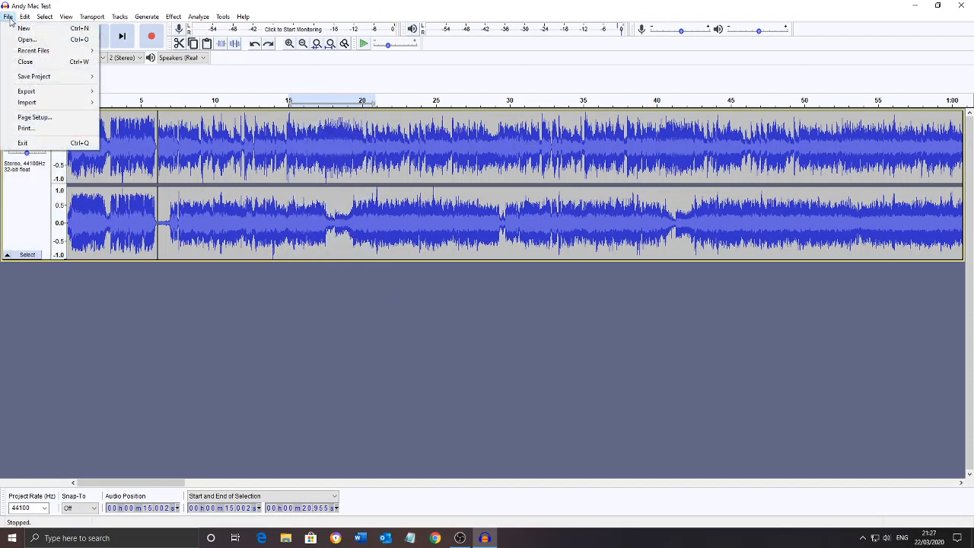
mouse_move(37, 93)
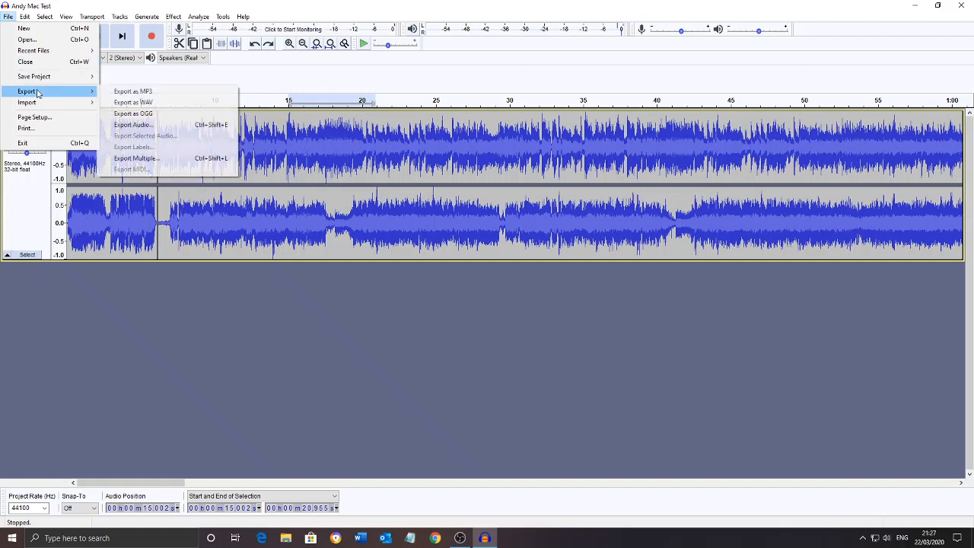
left_click(134, 93)
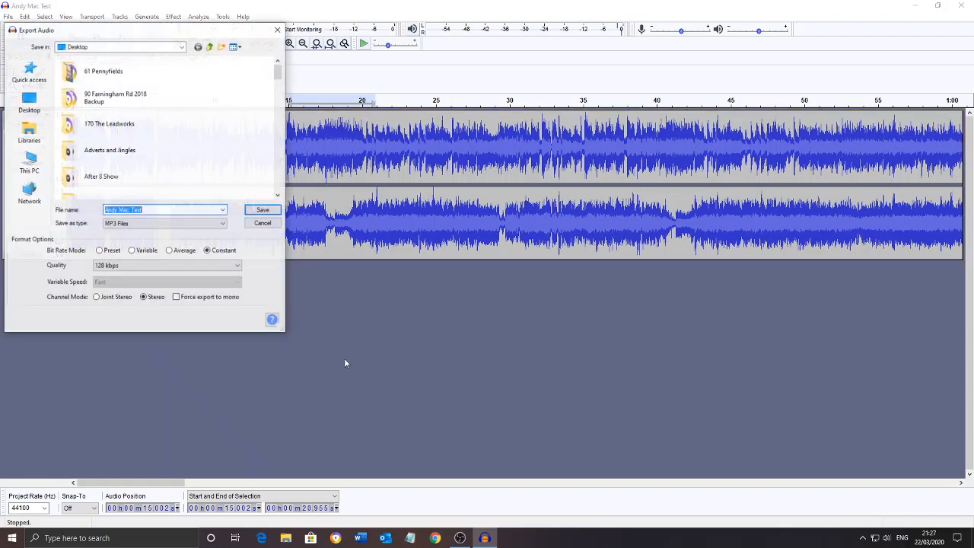
double_click(163, 210)
left_click(164, 210)
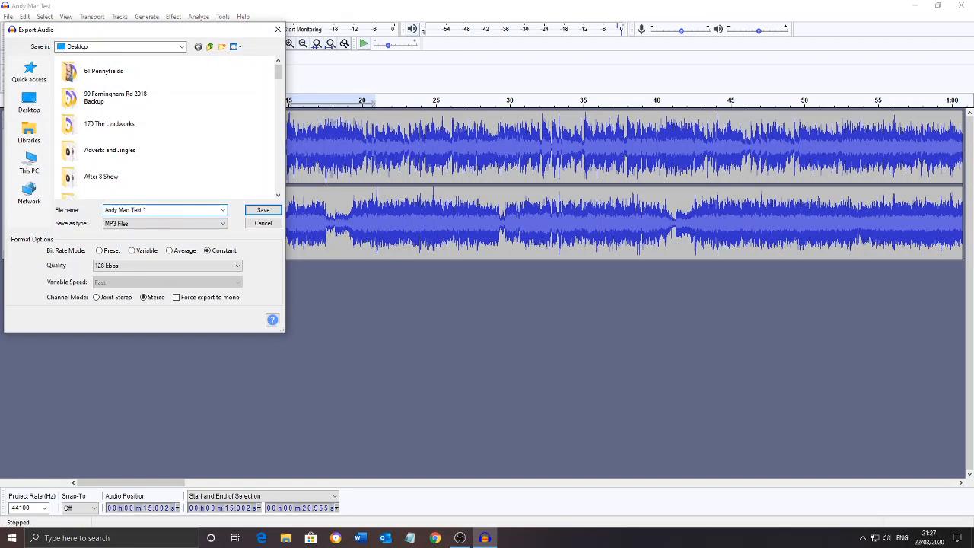
left_click(272, 211)
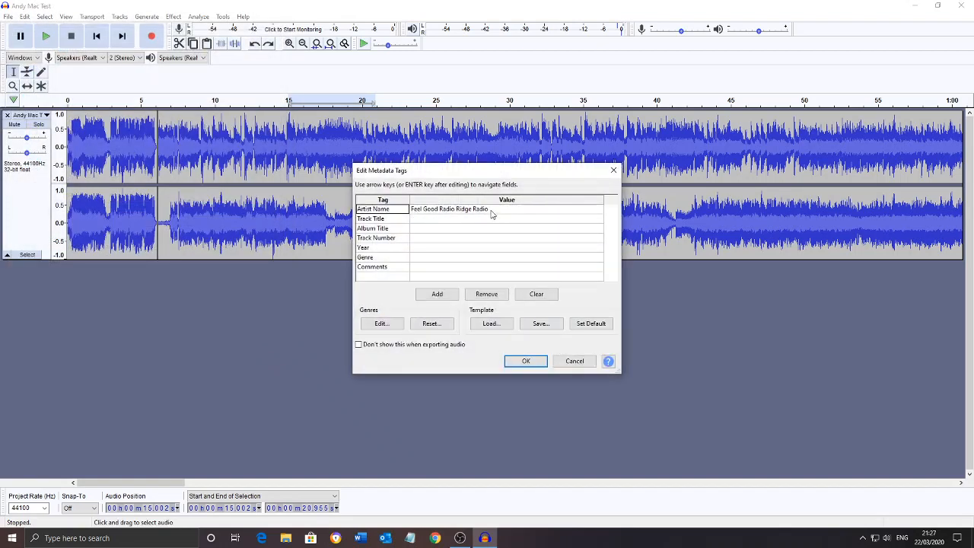
left_click(491, 214)
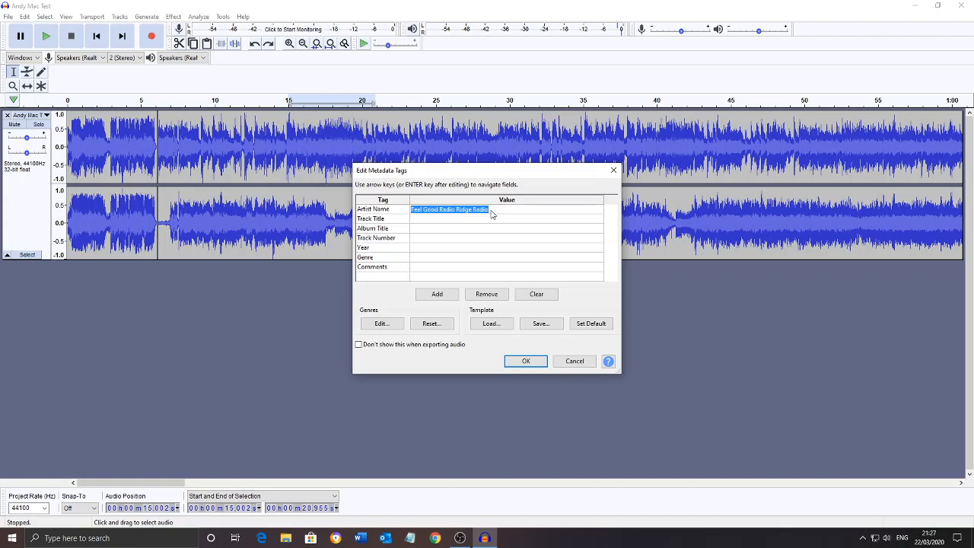
left_click(525, 361)
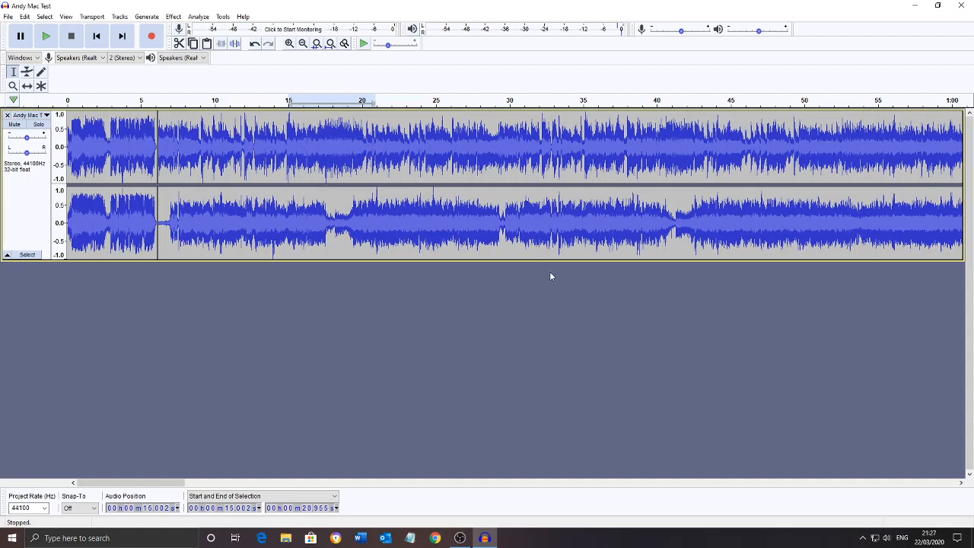
Close the current project without saving its changes
left_click(8, 16)
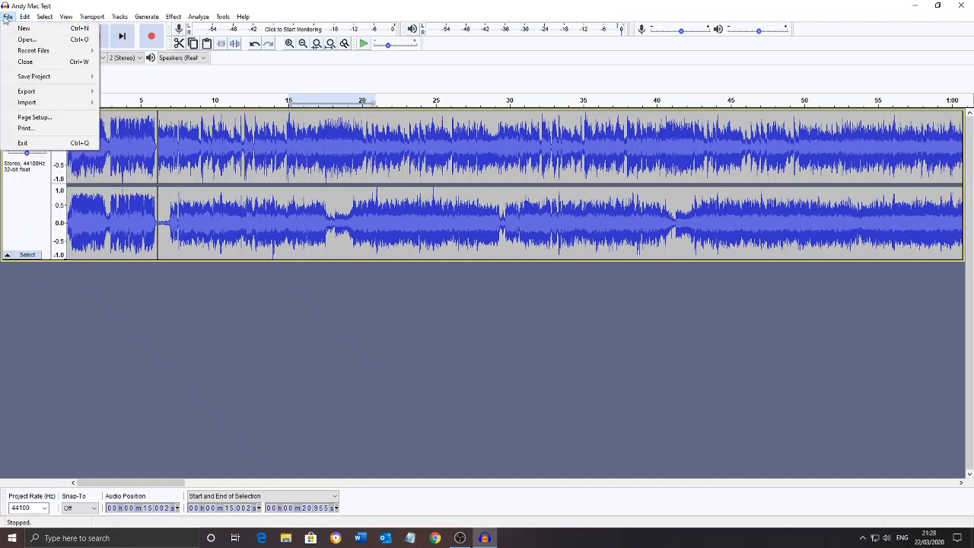
left_click(32, 64)
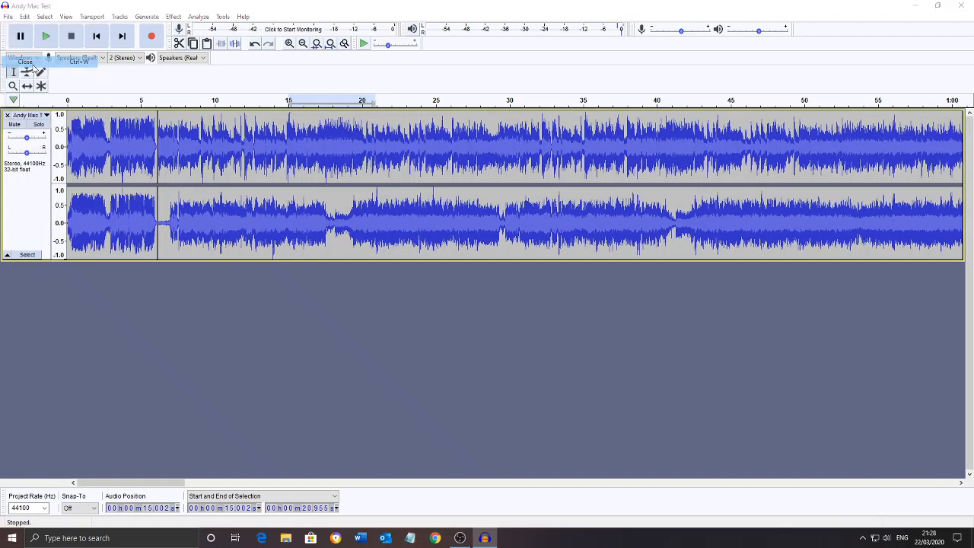
left_click(508, 265)
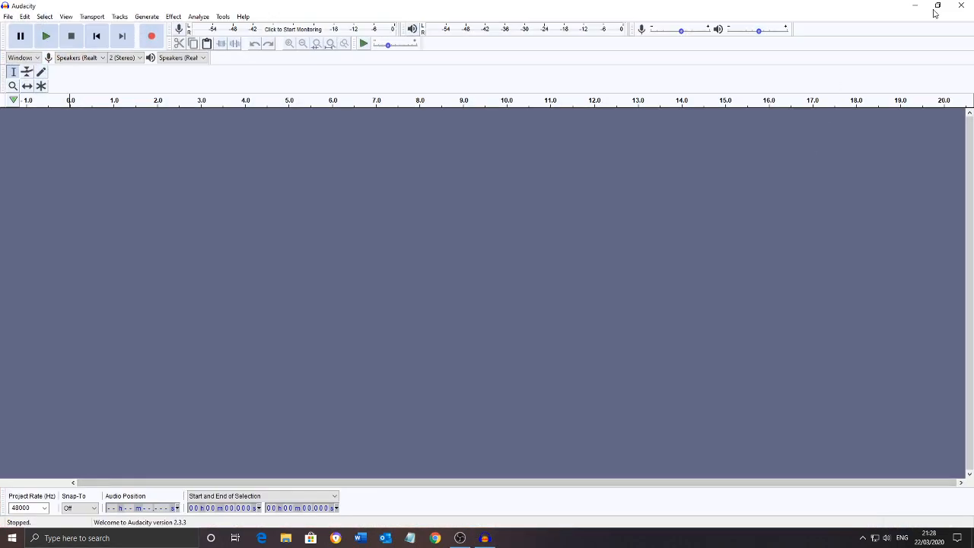
Play the newly exported MP3 from the desktop briefly and close the music player
left_click(916, 7)
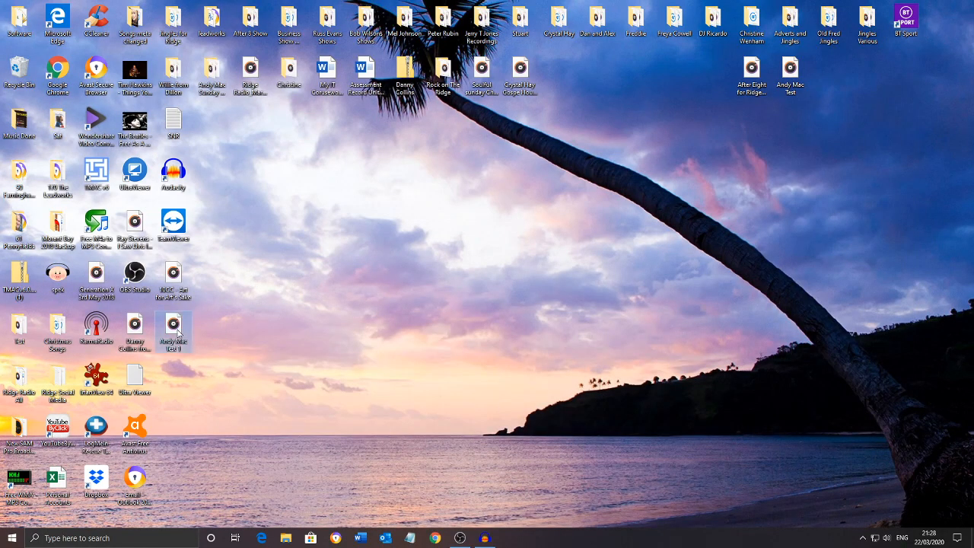
double_click(175, 329)
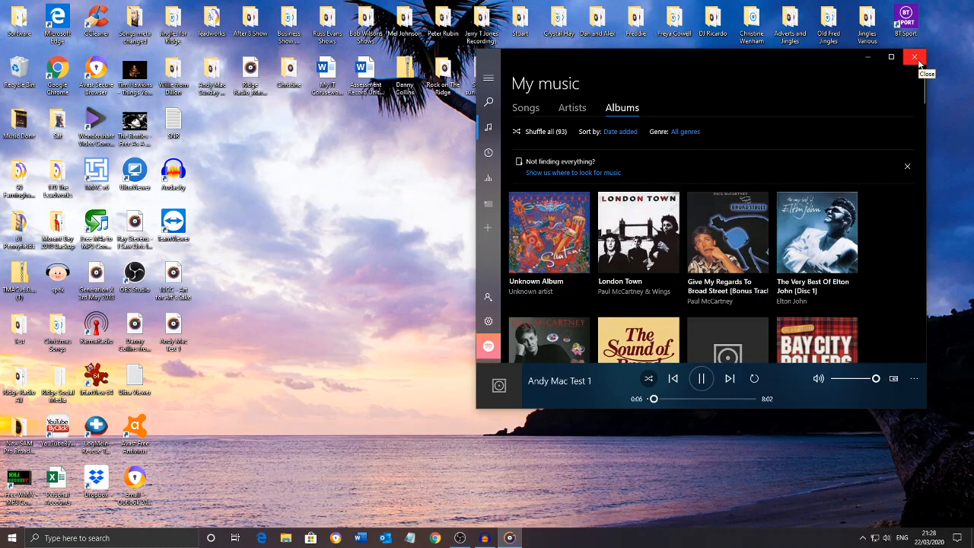
left_click(915, 58)
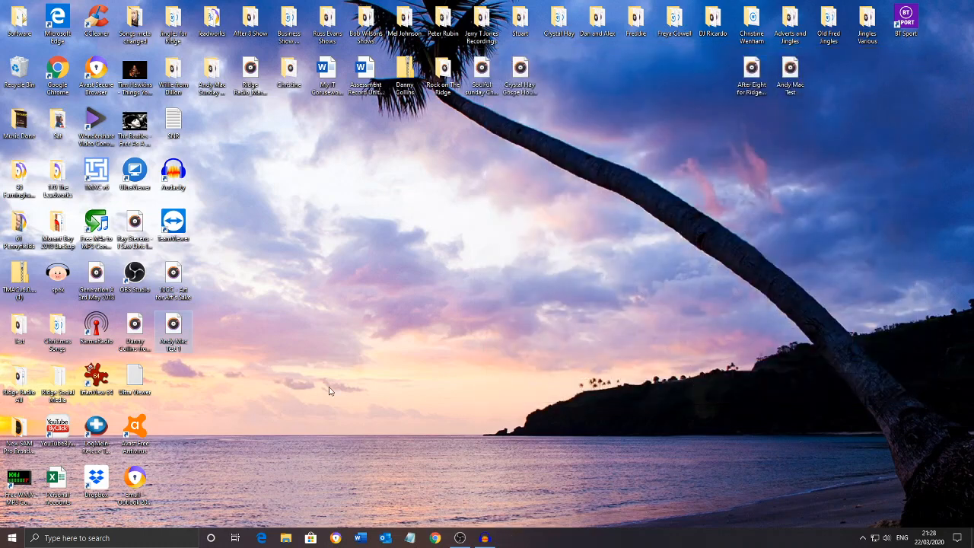
Switch back to Audacity, import the After Eight for Ridge Radio file from the desktop and maximize the window
left_click(485, 538)
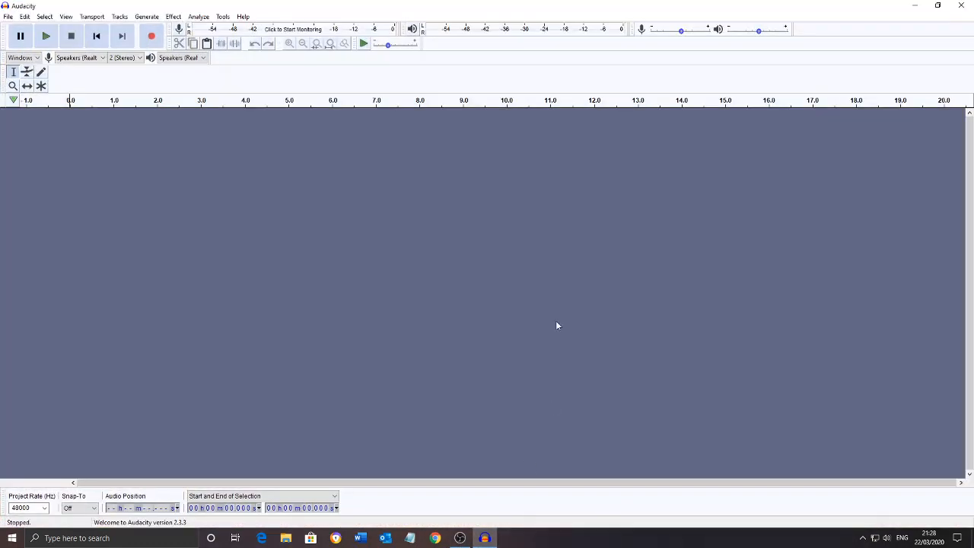
left_click(938, 6)
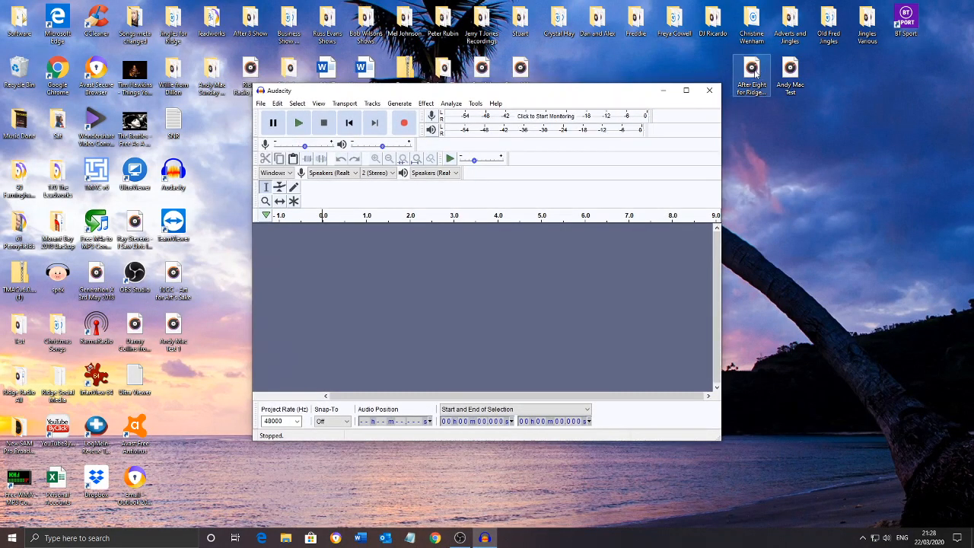
left_click_drag(752, 70, 513, 291)
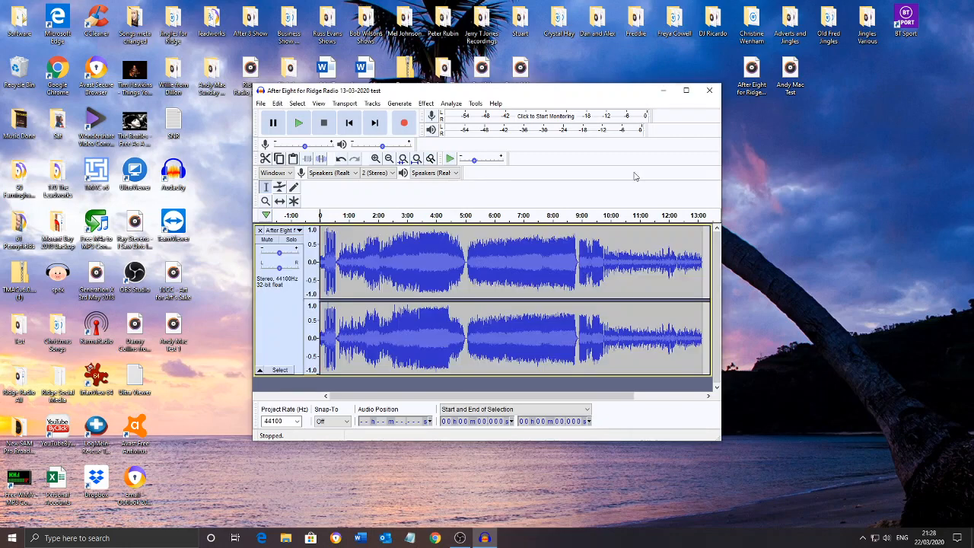
left_click(686, 90)
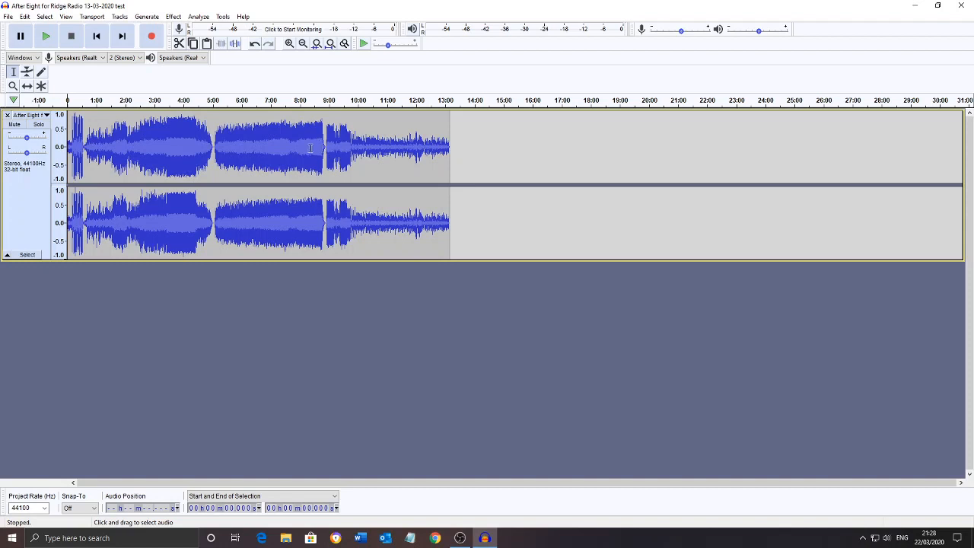
Play the transition between songs from about 8:44.6 through the silent gap before 8:55
left_click(213, 149)
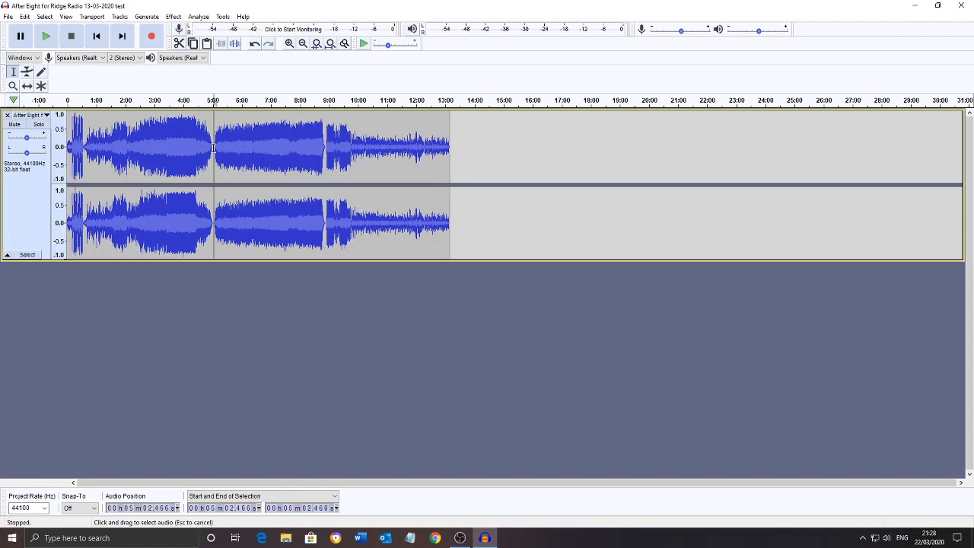
left_click(326, 149)
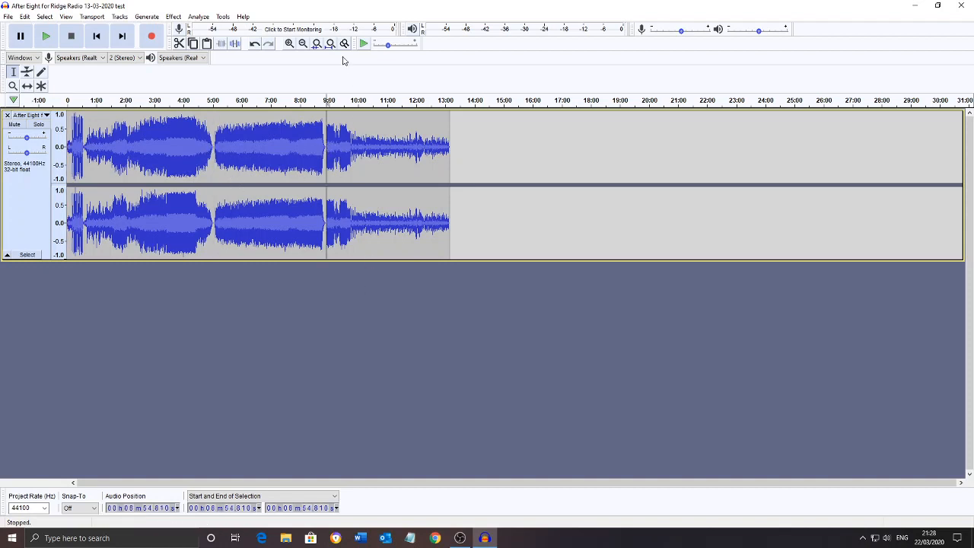
left_click(289, 44)
left_click(289, 44)
left_click(289, 44)
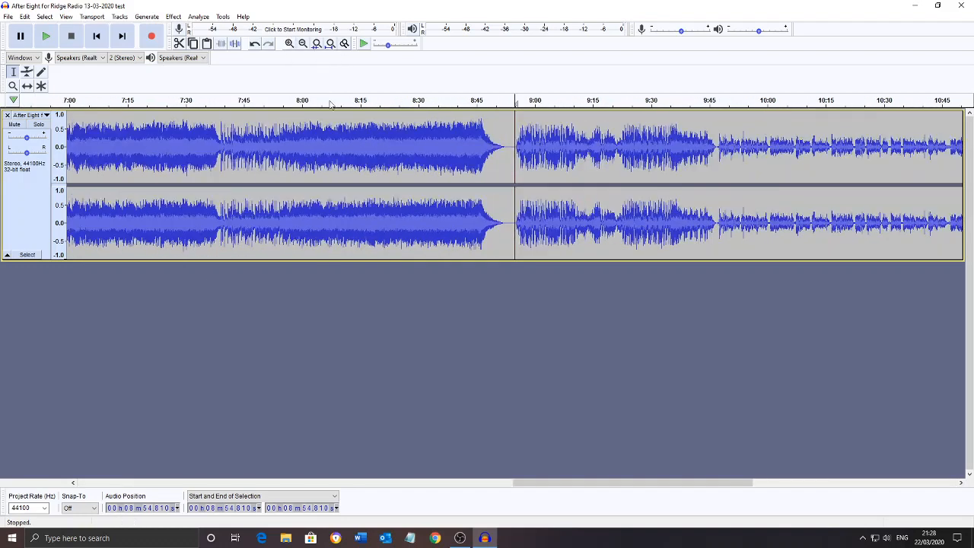
left_click(505, 148)
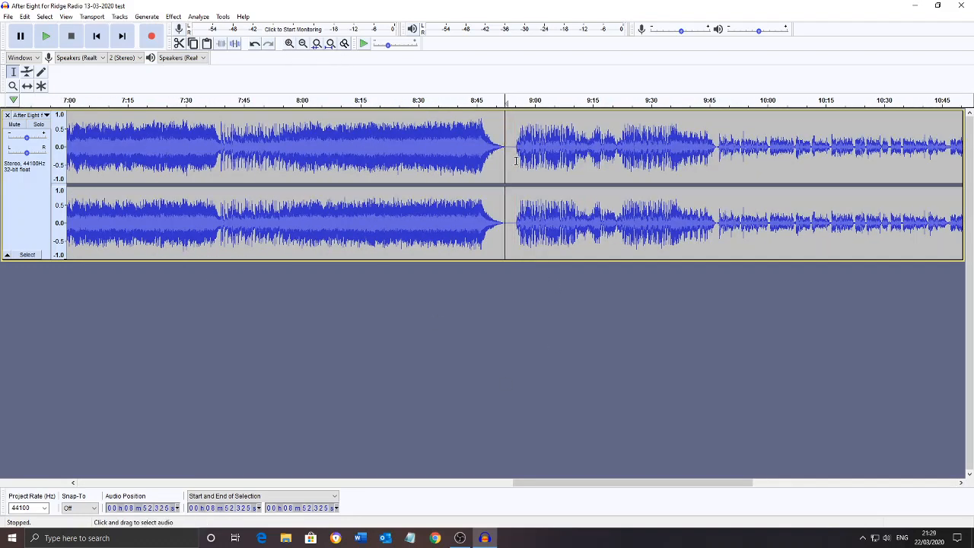
left_click(476, 149)
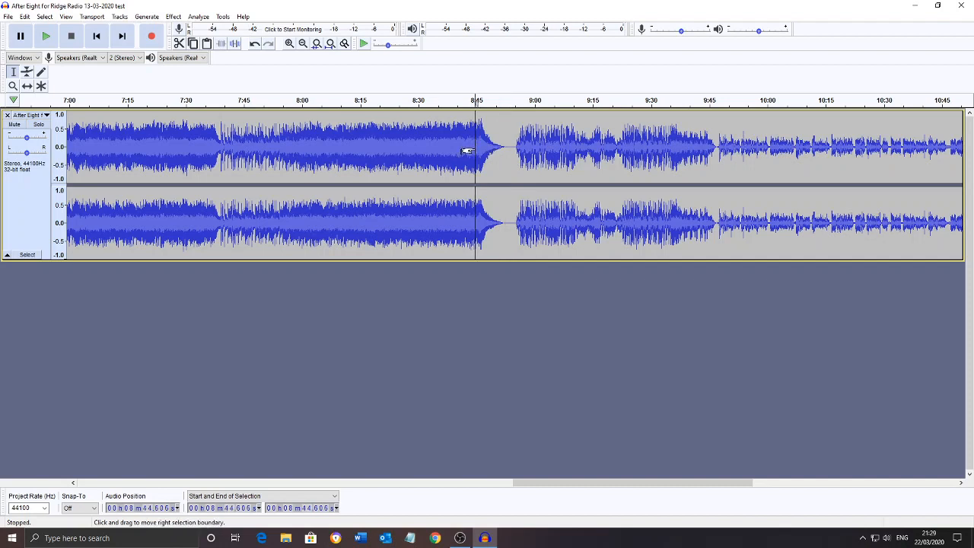
key("space")
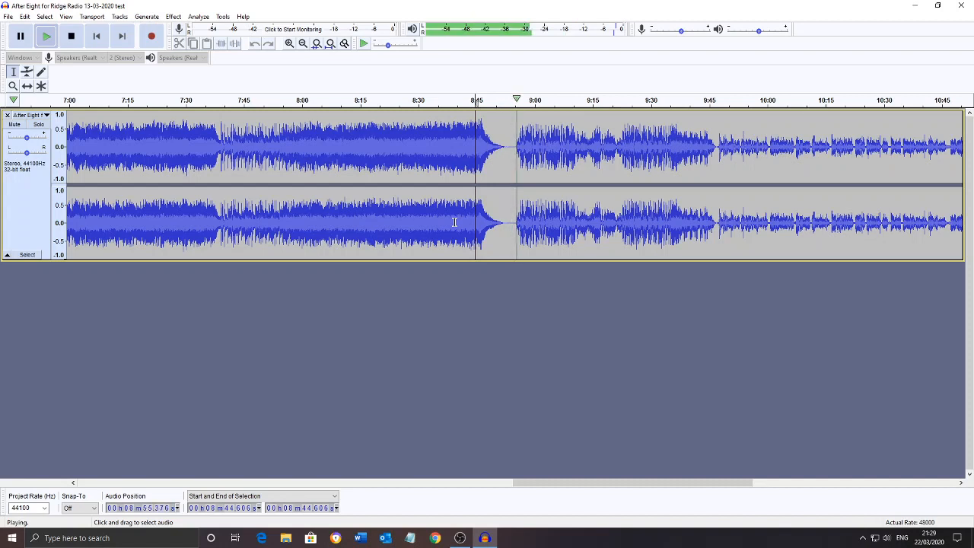
key("space")
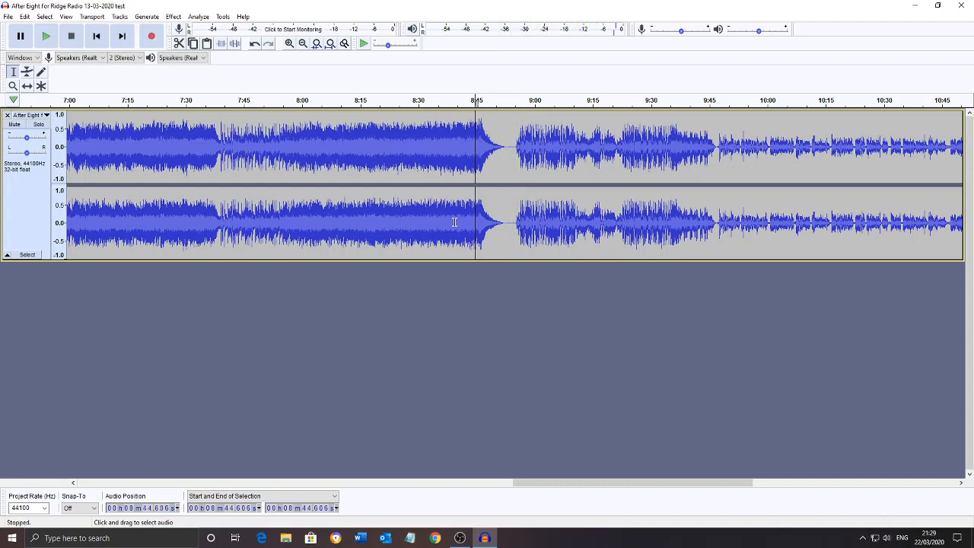
Cut the silent gap between the songs from about 8:51.3 to 8:55.1
left_click(503, 142)
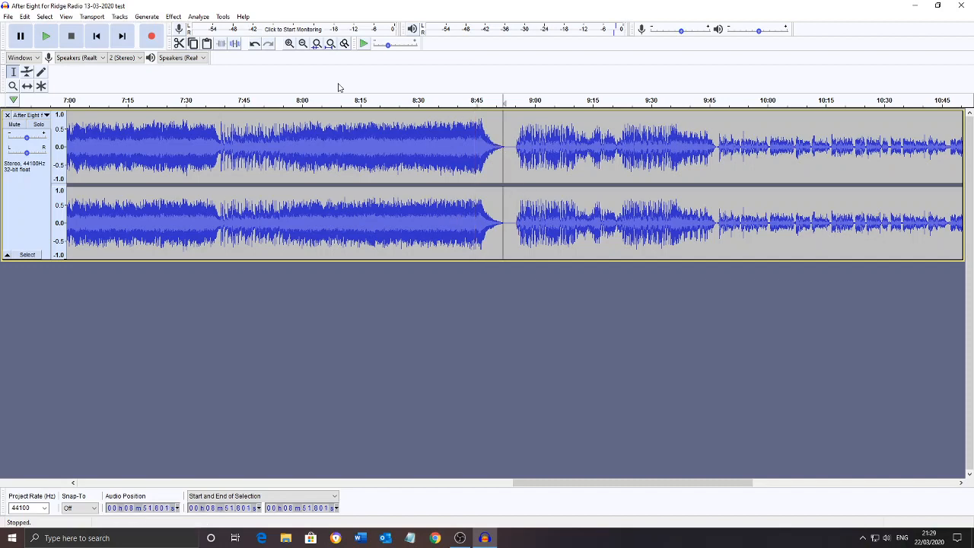
left_click(289, 44)
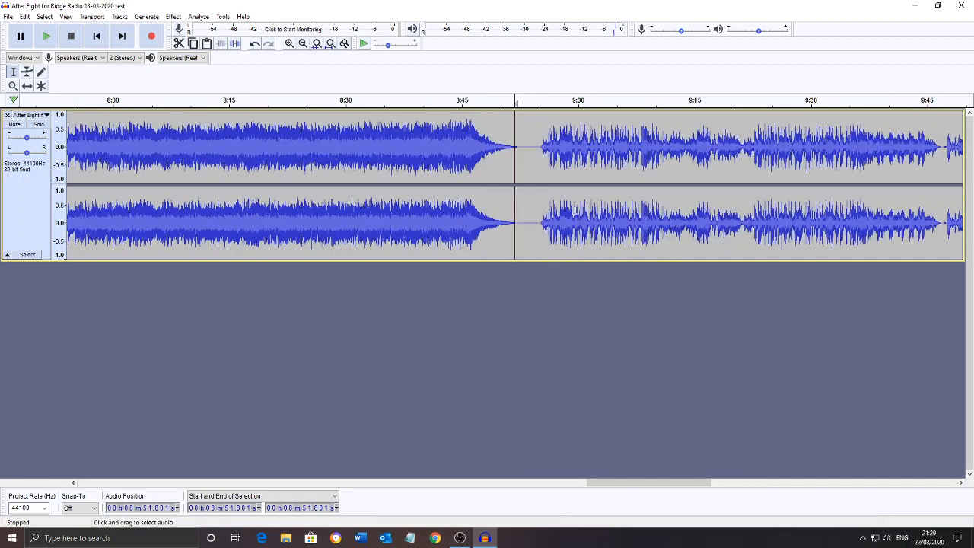
left_click_drag(539, 147, 511, 147)
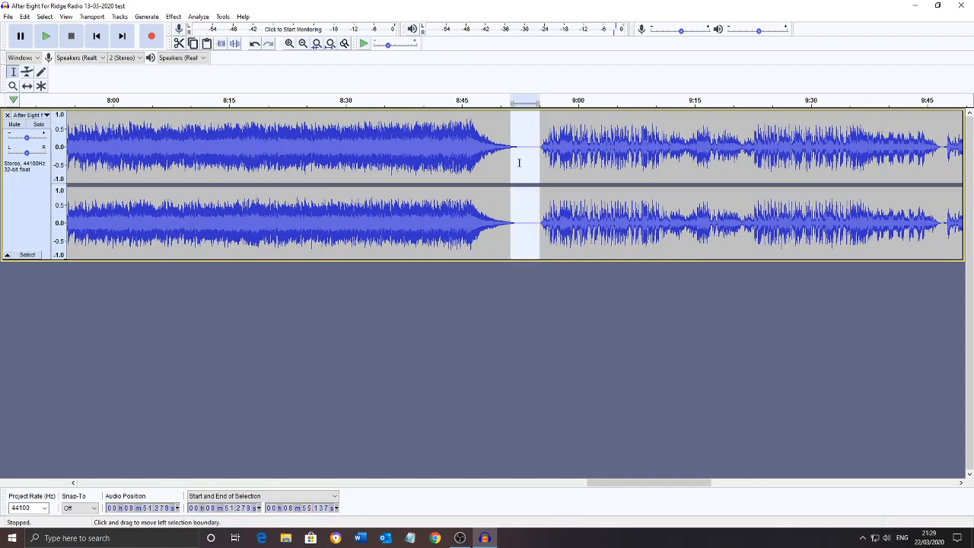
left_click(179, 43)
Play the shortened transition from about 8:44.5 to check the cut
left_click(458, 147)
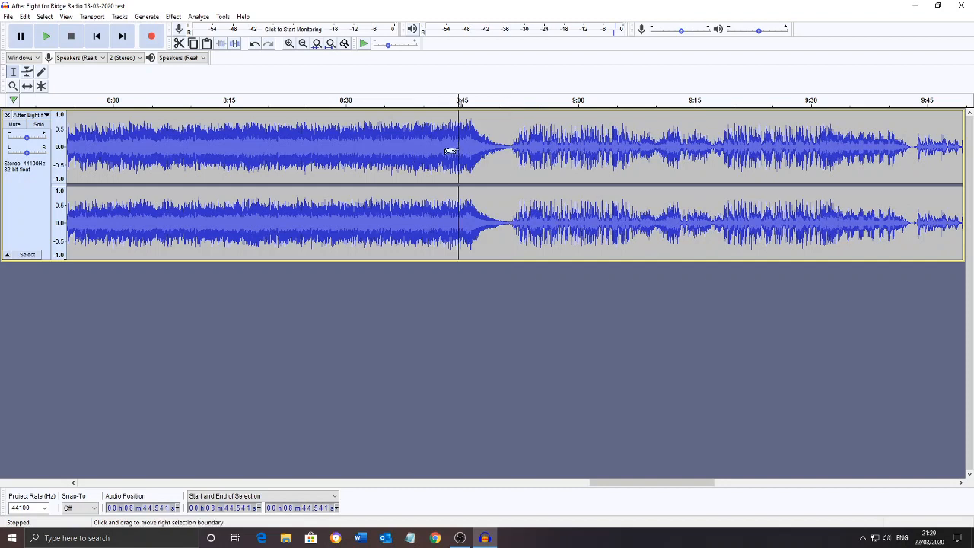
key("space")
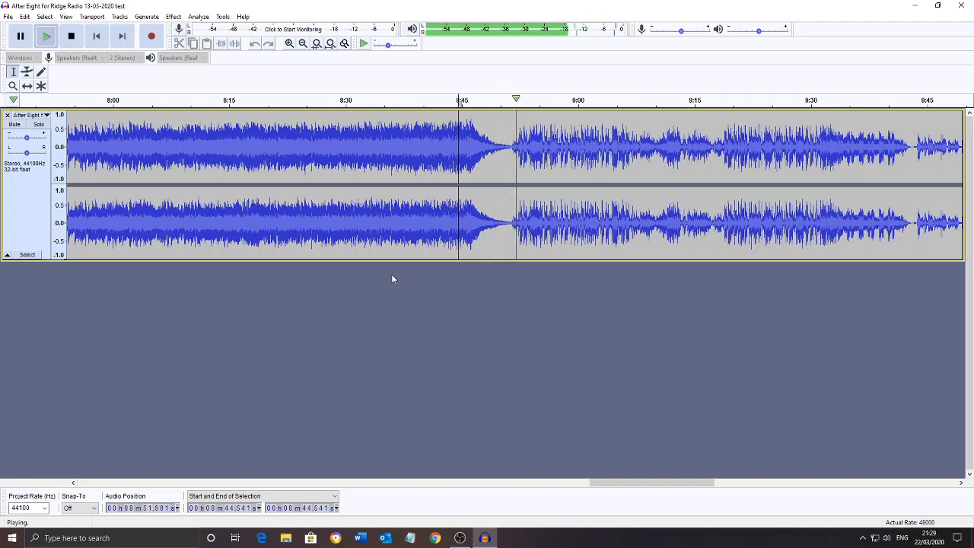
key("space")
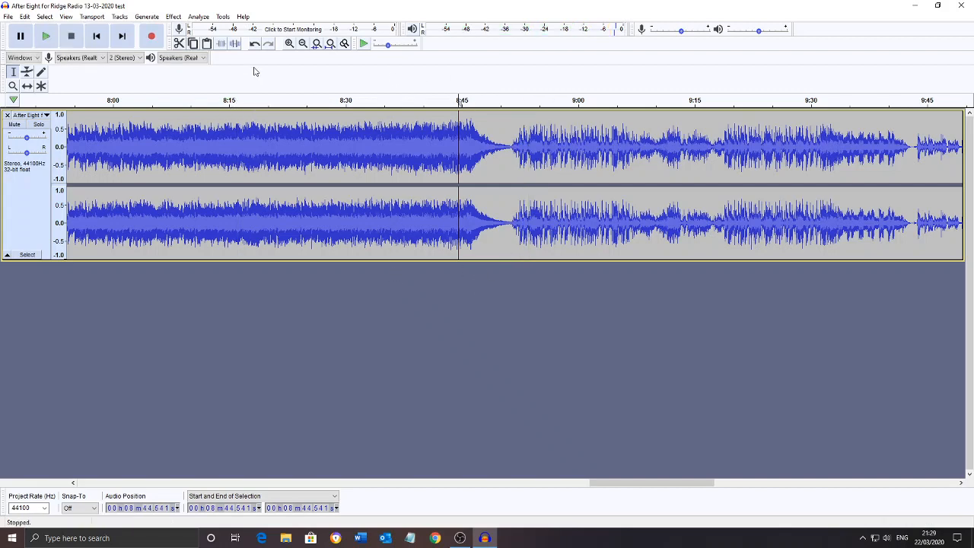
Remove the silent gap from about 4:59.3 to 5:04.7 and place the cursor at about 4:52.9
left_click(303, 44)
left_click(303, 44)
left_click(303, 44)
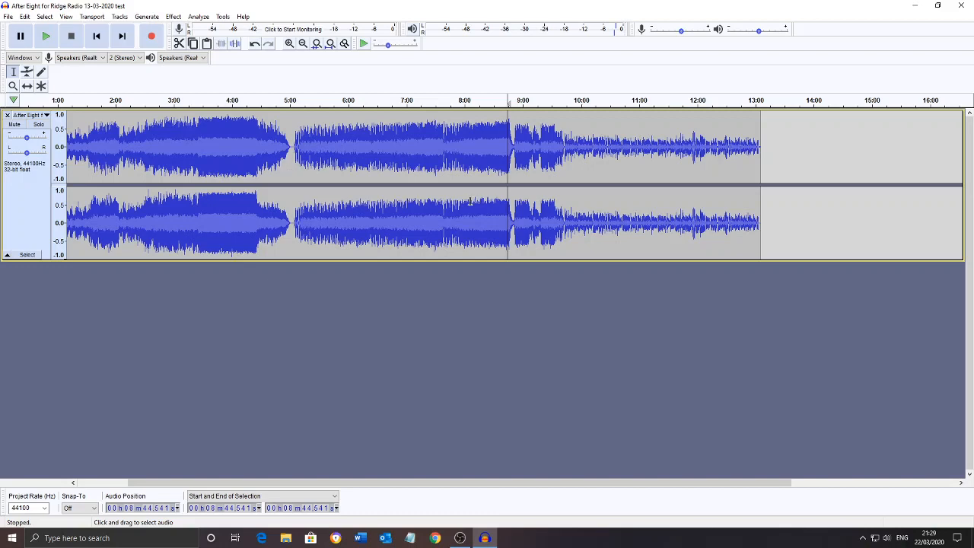
left_click(290, 148)
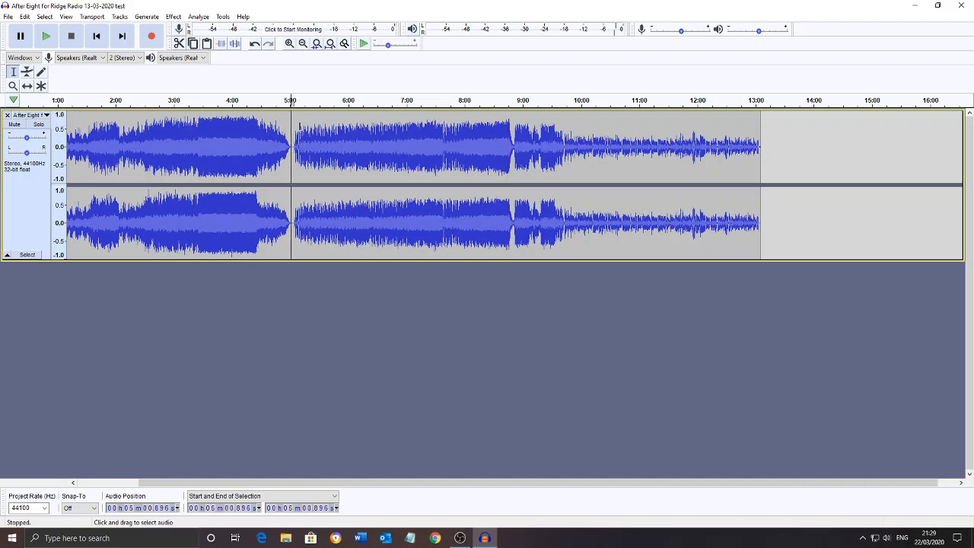
left_click(289, 43)
left_click(290, 44)
left_click(289, 44)
left_click(289, 43)
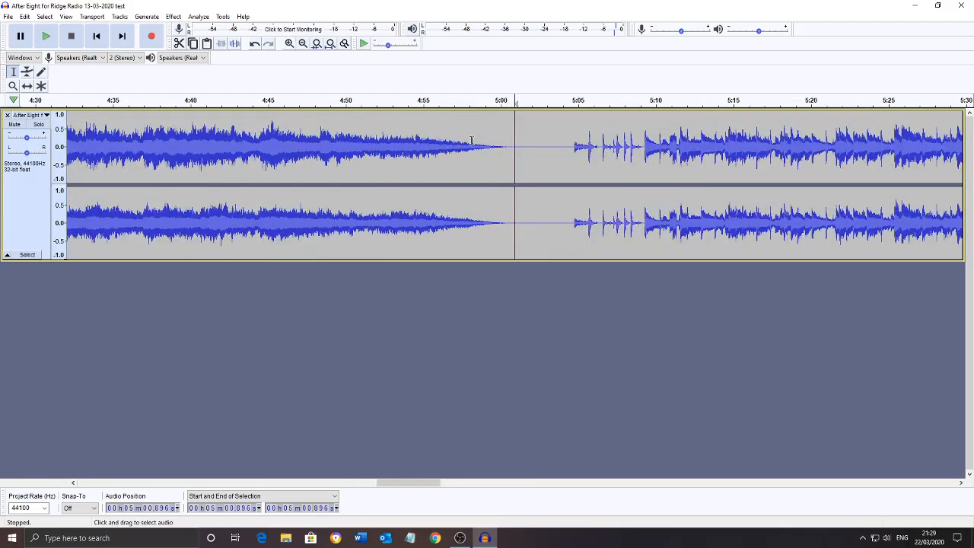
left_click_drag(574, 147, 490, 147)
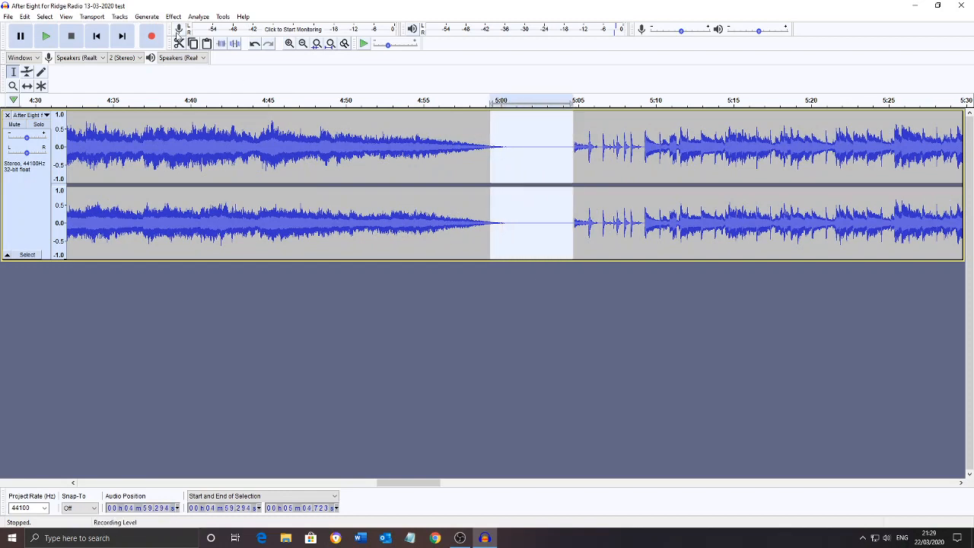
key("Delete")
left_click(391, 147)
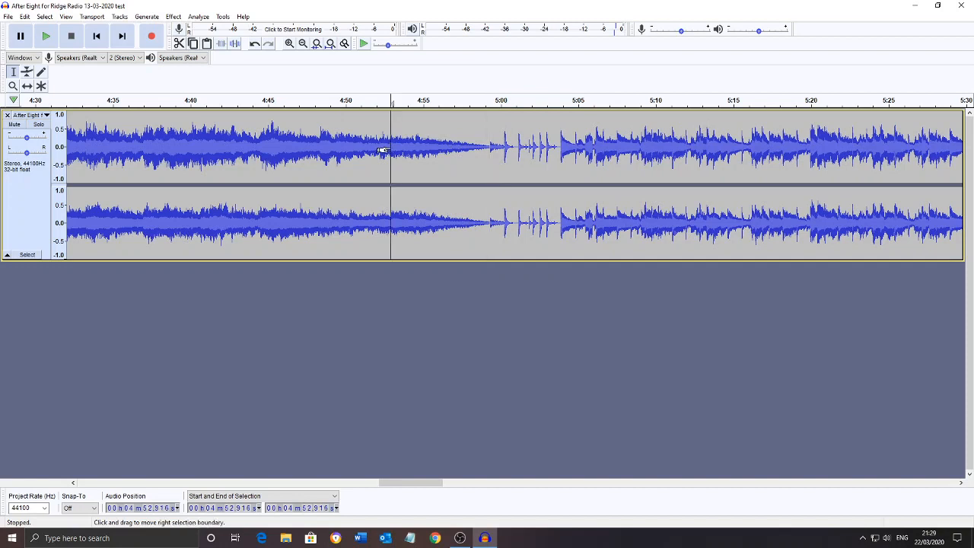
Play the shortened transition from about 4:52.9 to check the cut
key("space")
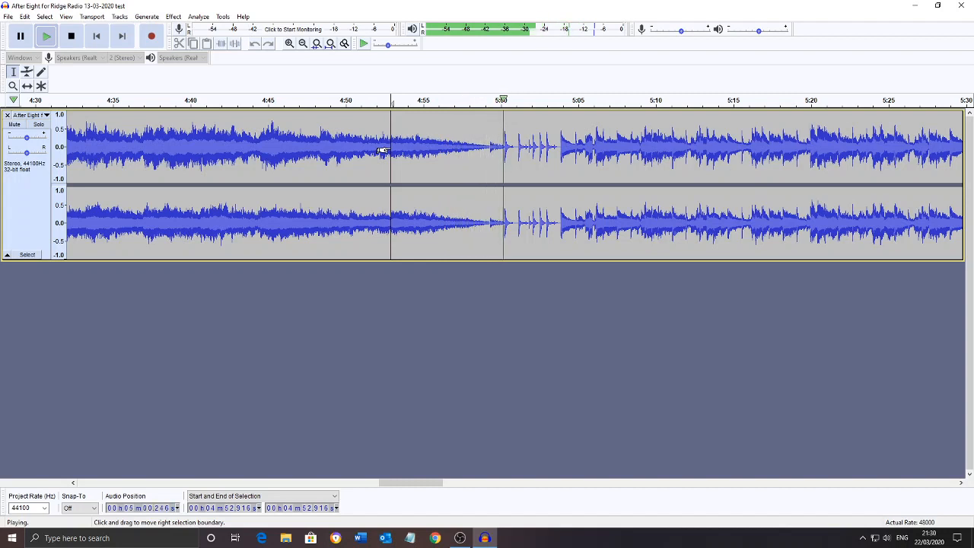
key("space")
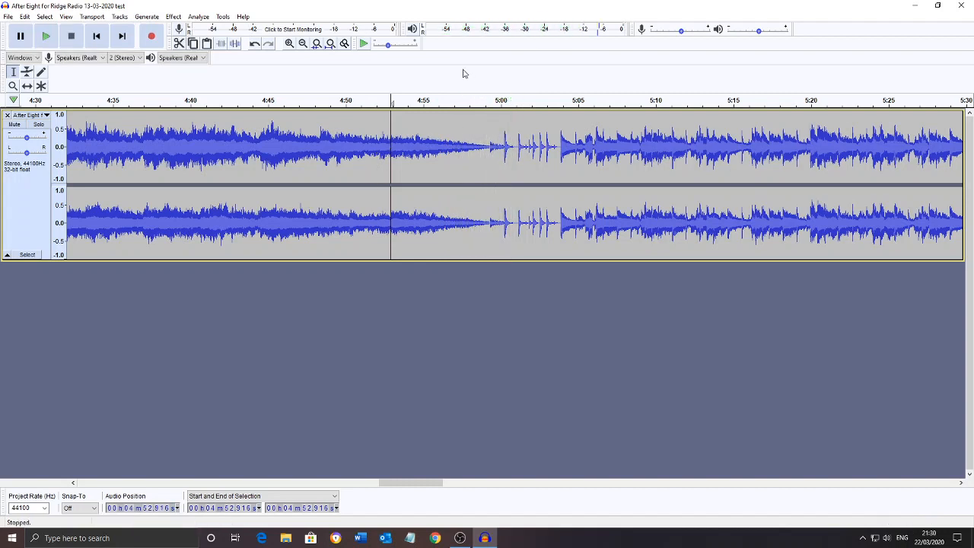
Play the early transition from about 0:31.5 through the silent gap before 0:35
left_click(303, 43)
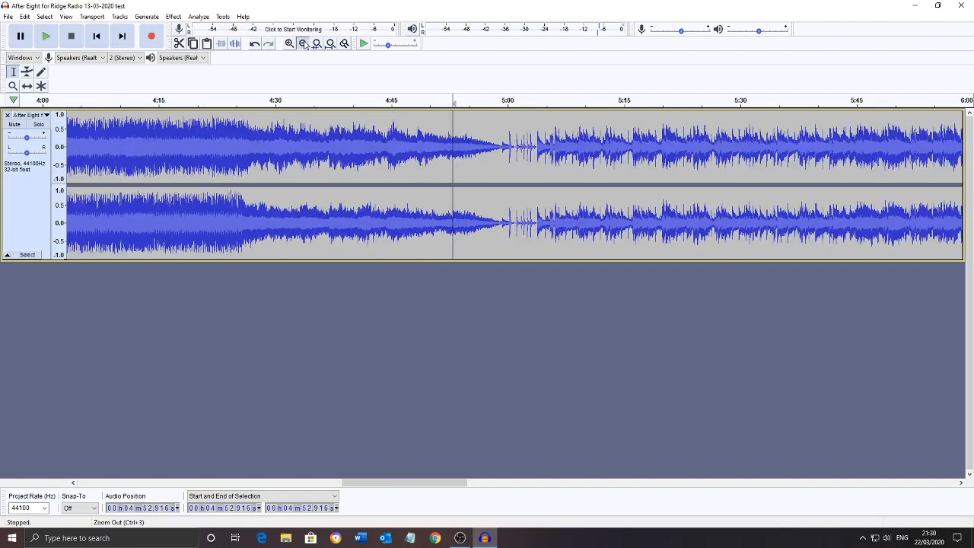
left_click(303, 43)
left_click(303, 43)
left_click(303, 44)
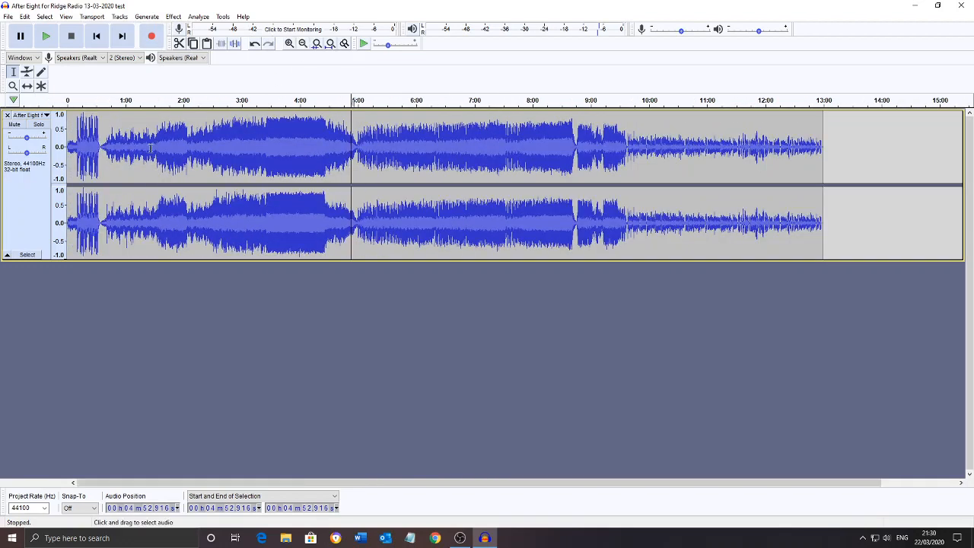
left_click(101, 147)
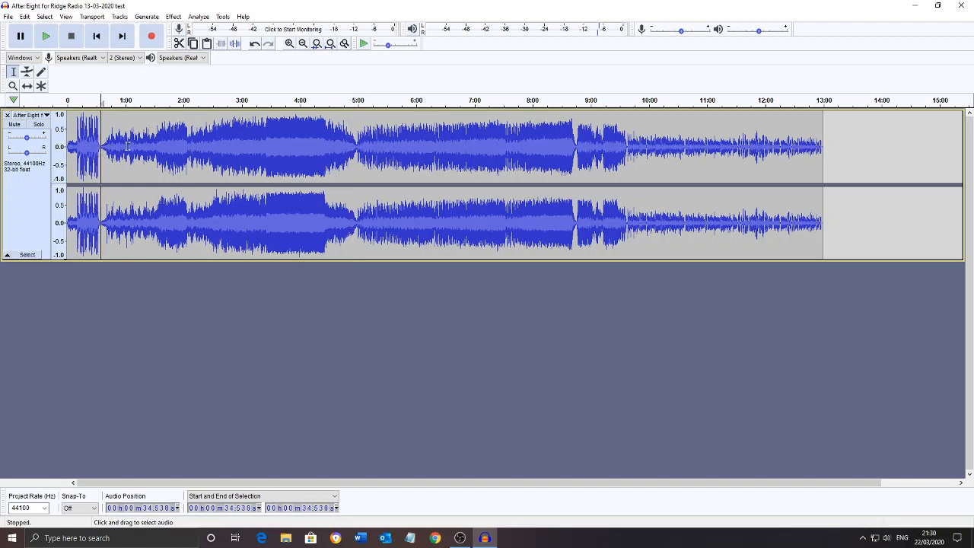
left_click(289, 43)
left_click(290, 44)
left_click(289, 43)
left_click(289, 43)
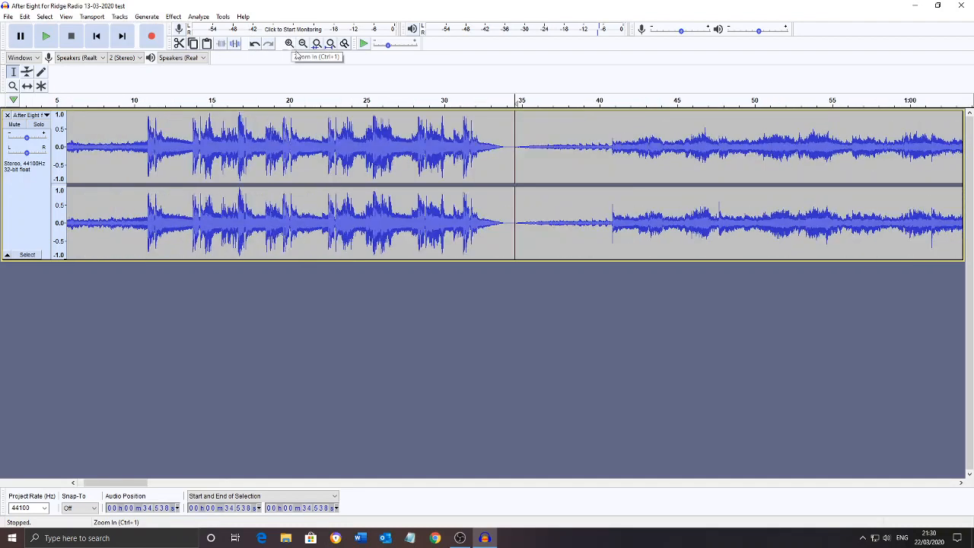
left_click(468, 144)
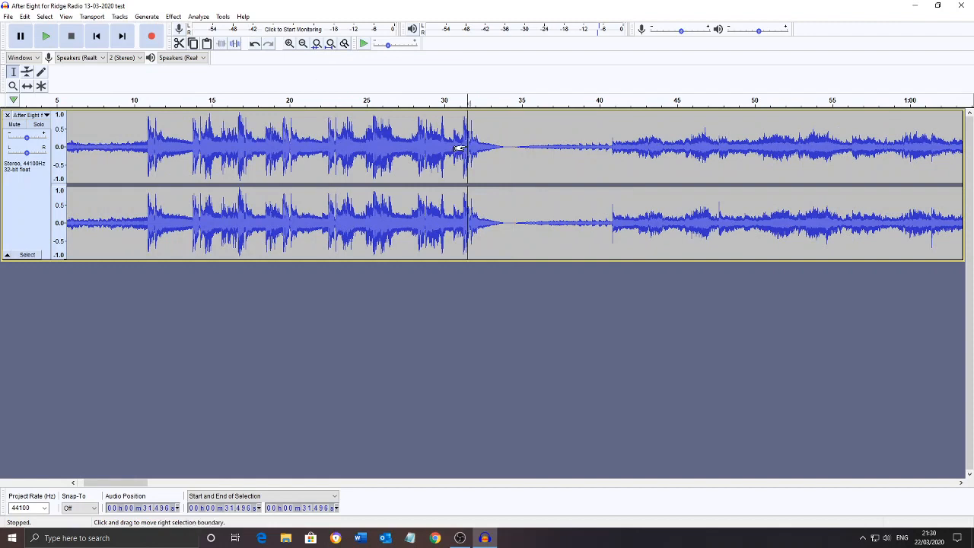
key("space")
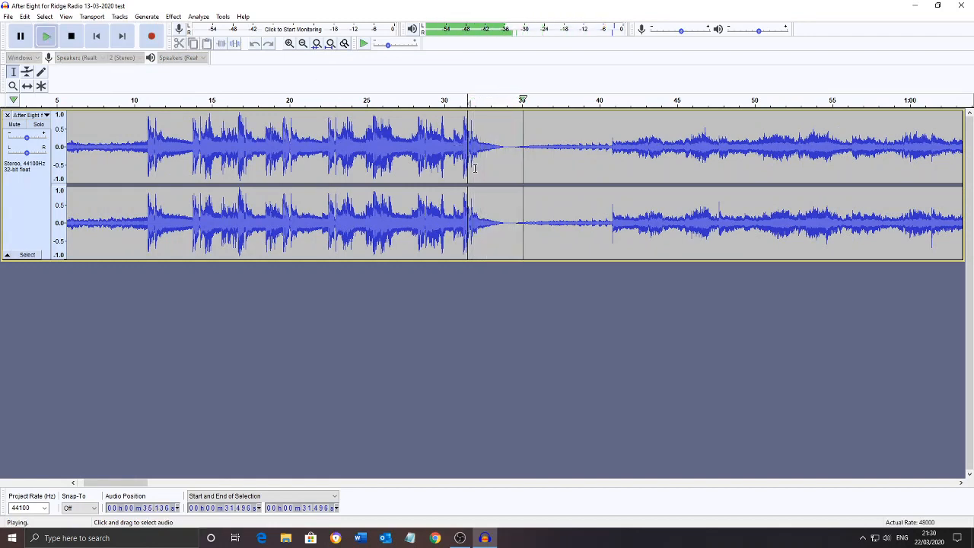
key("space")
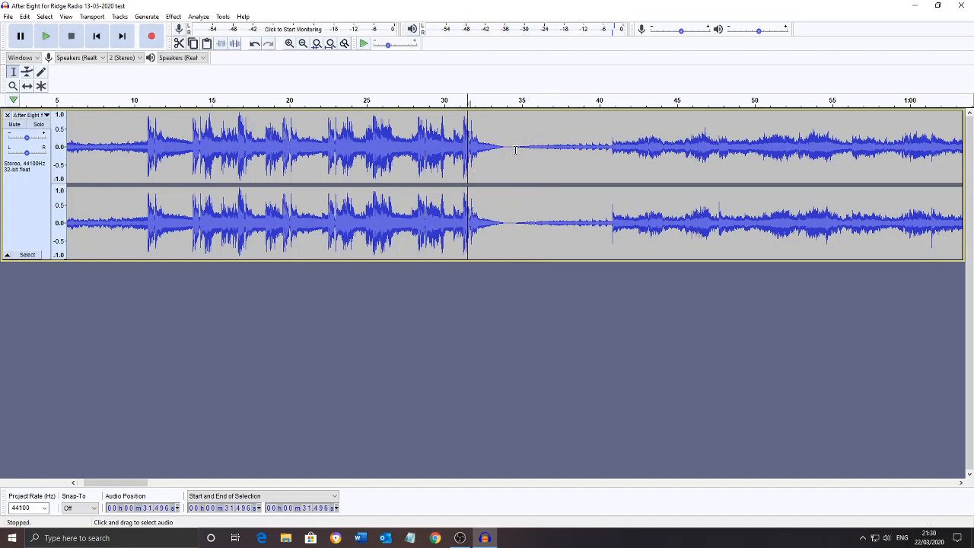
Cut the silent gap from about 0:33.7 to 0:34.7 and play the join from about 0:29.4
left_click_drag(517, 146, 501, 147)
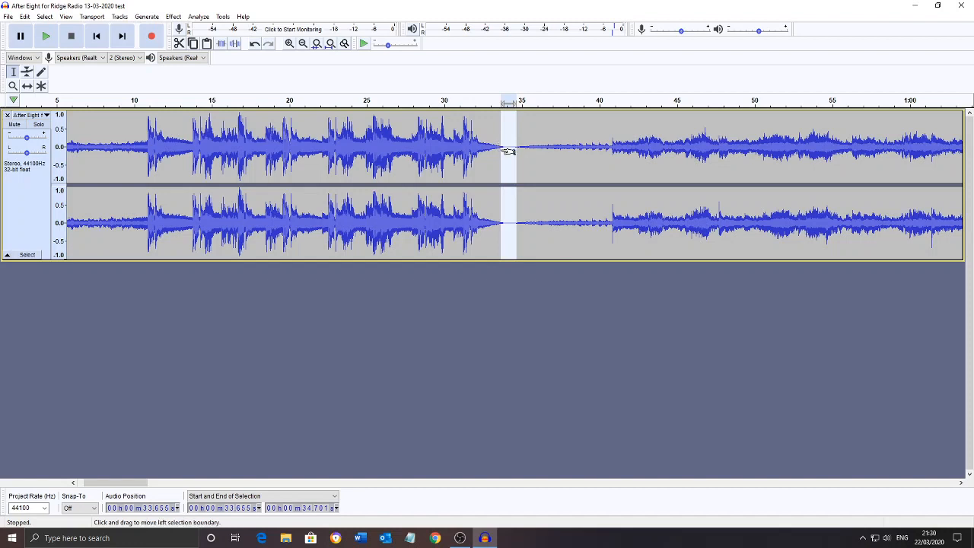
left_click(179, 44)
left_click(434, 150)
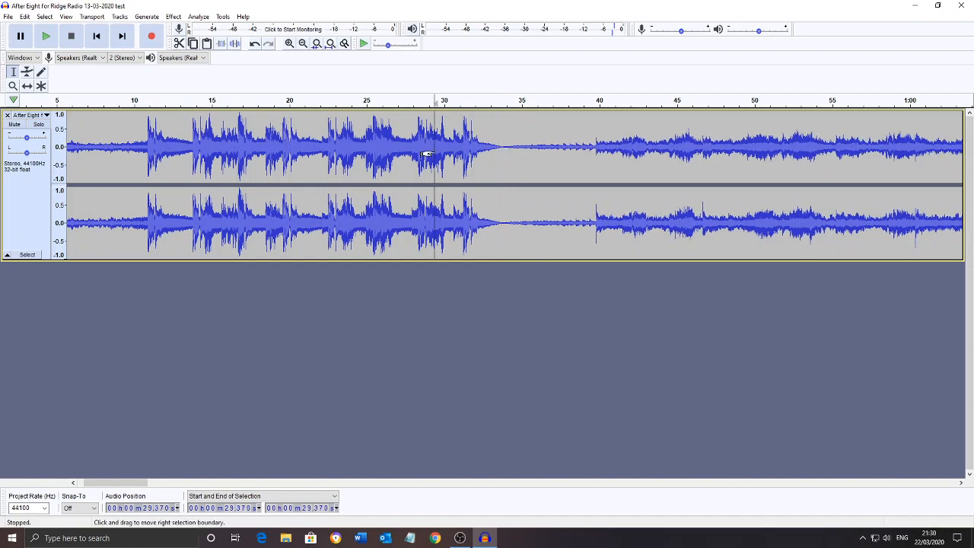
key("space")
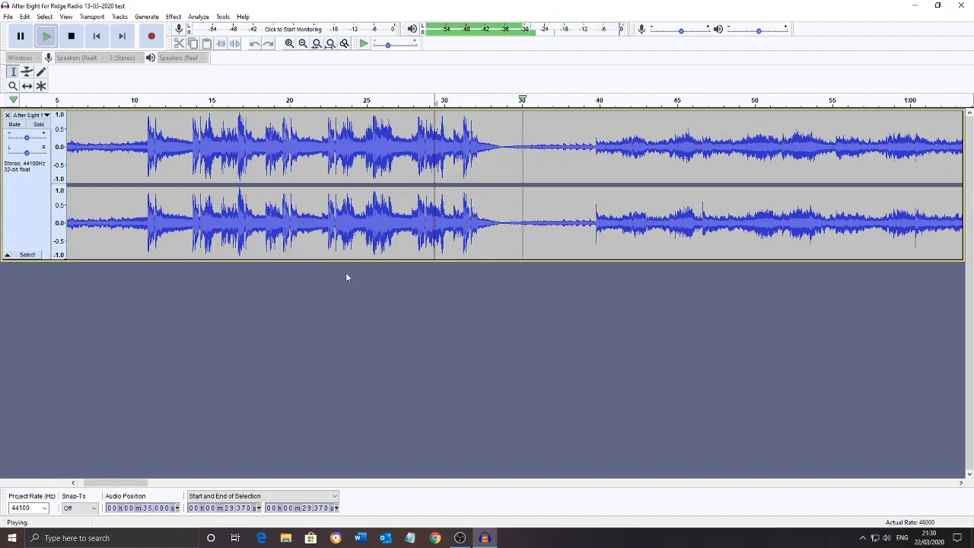
key("space")
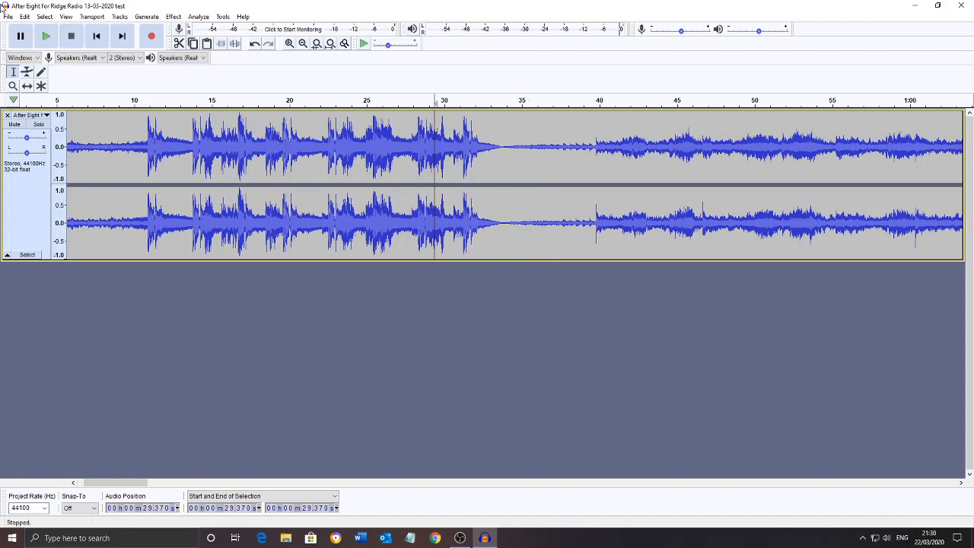
left_click(8, 17)
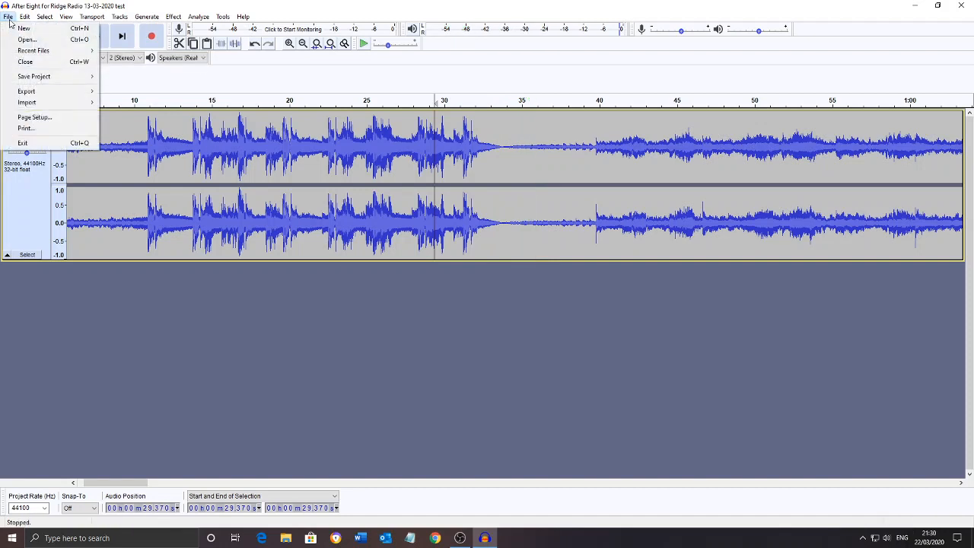
mouse_move(47, 91)
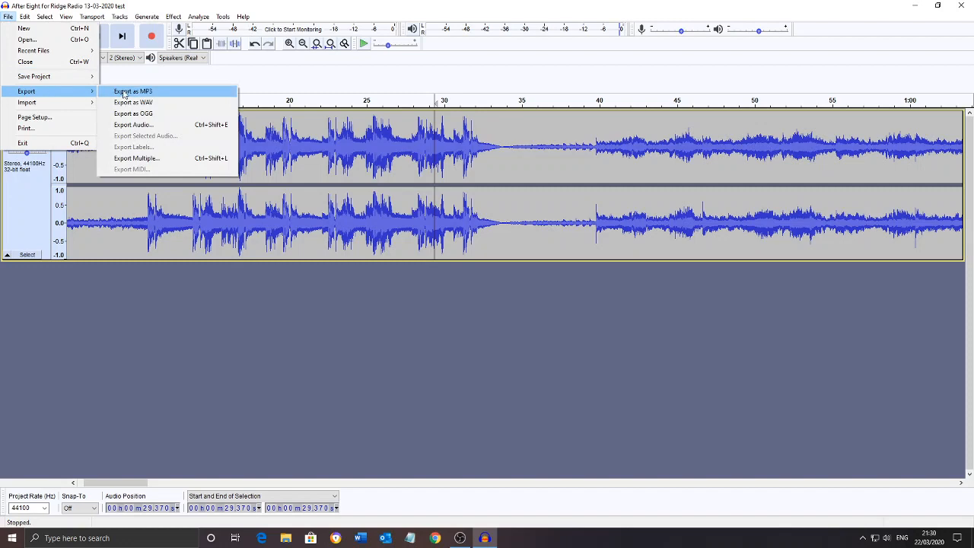
left_click(124, 93)
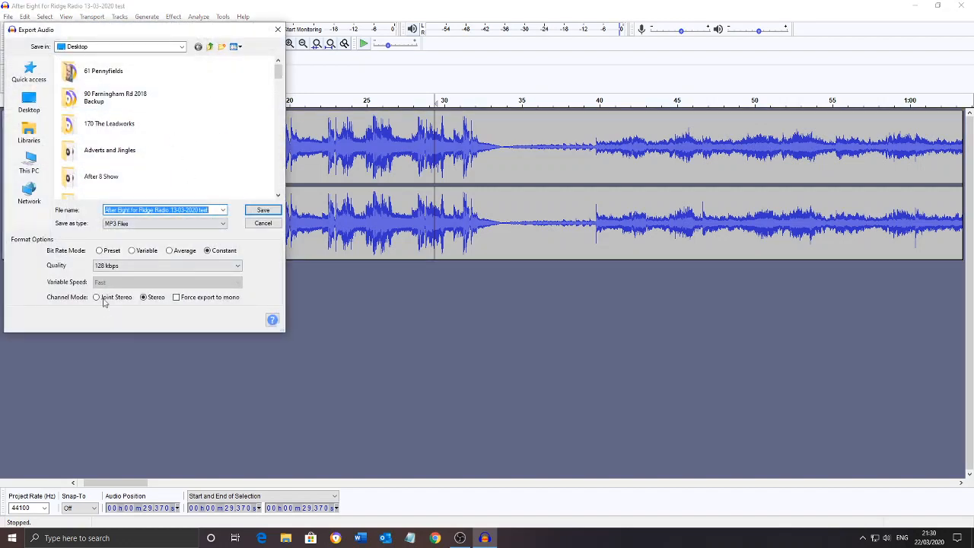
left_click(261, 212)
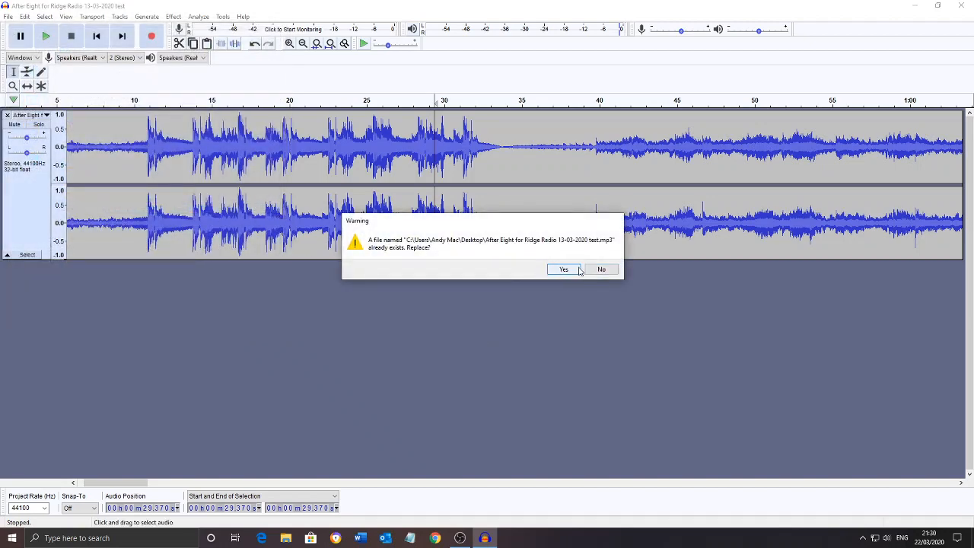
left_click(575, 270)
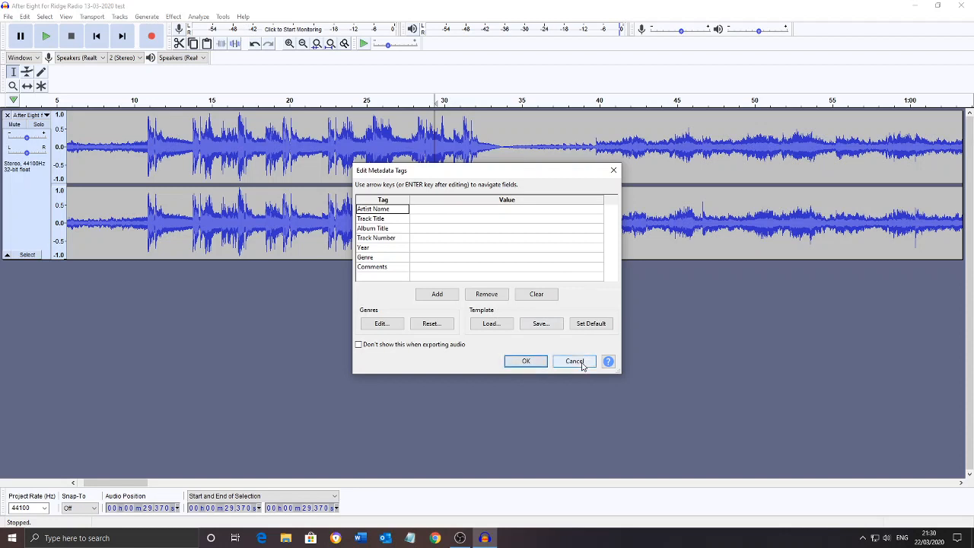
left_click(614, 169)
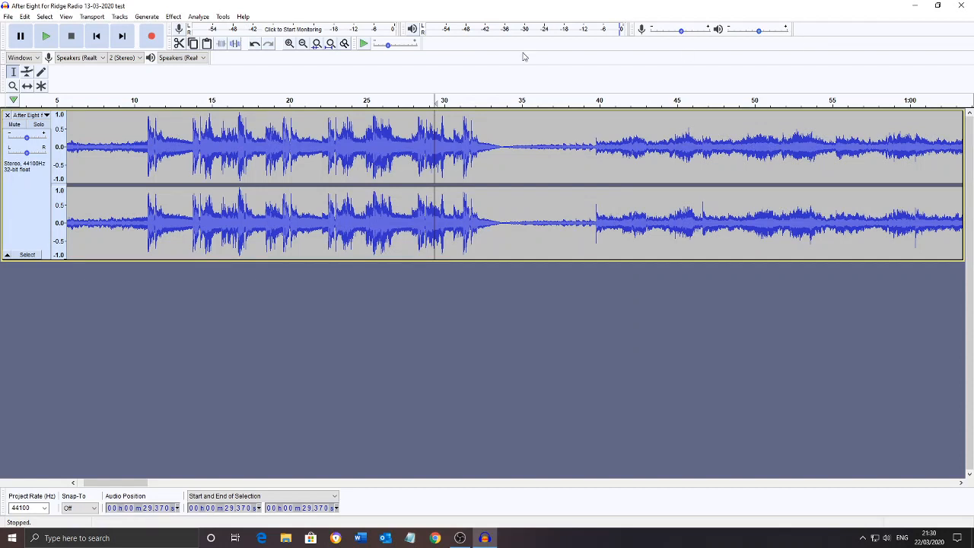
Close the radio show project without saving its changes and exit the audio editor
left_click(7, 16)
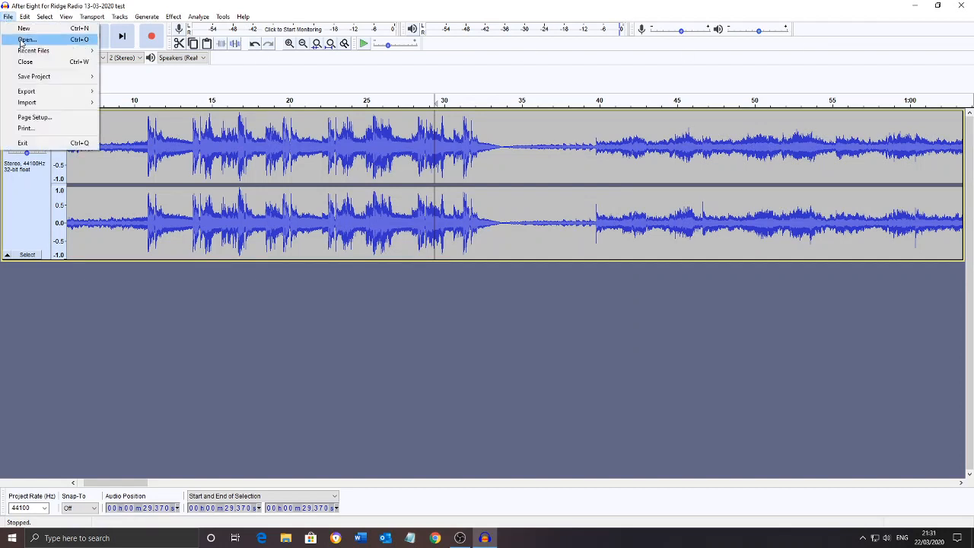
left_click(22, 63)
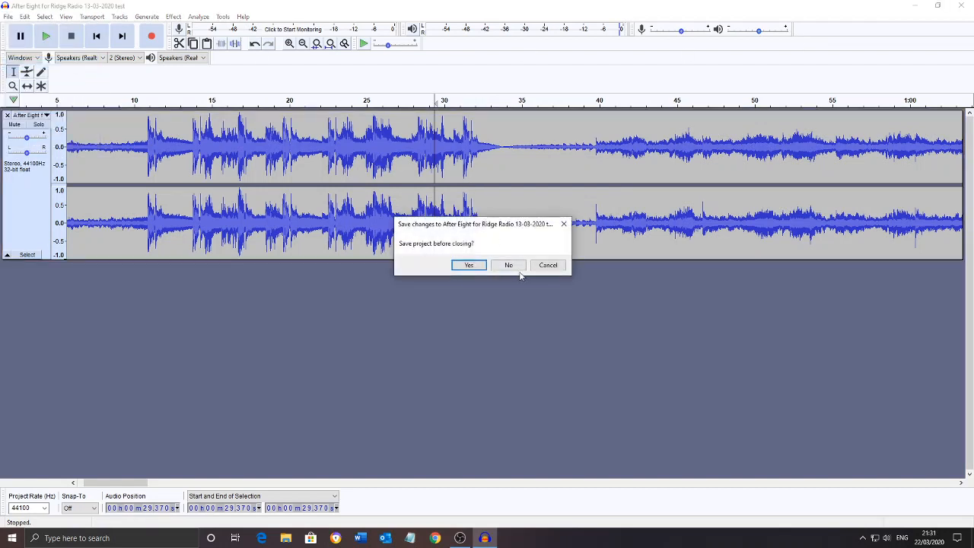
left_click(516, 269)
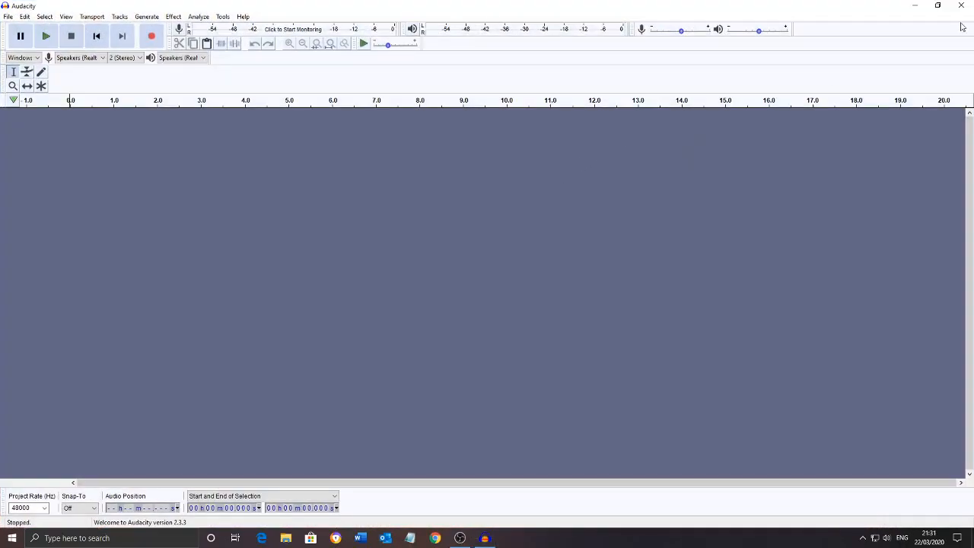
left_click(961, 8)
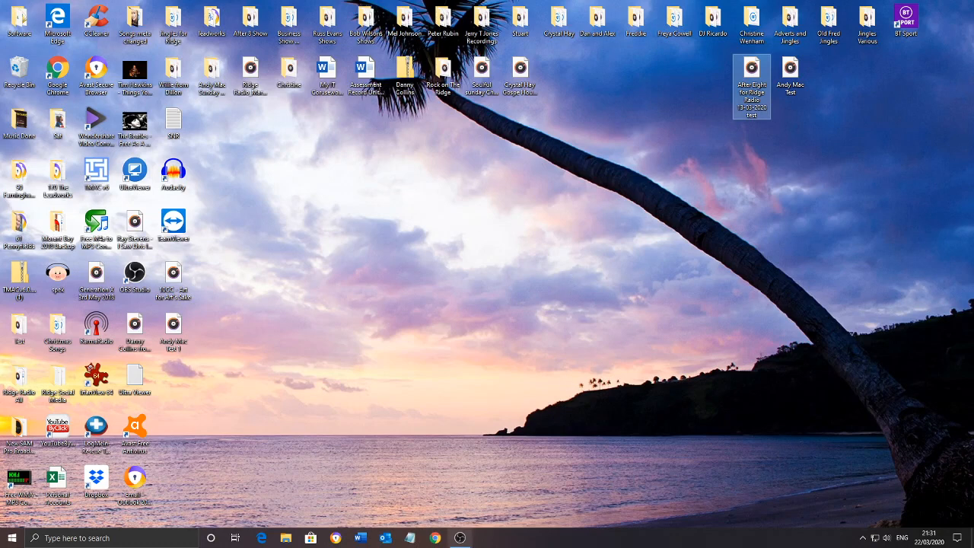
mouse_move(468, 543)
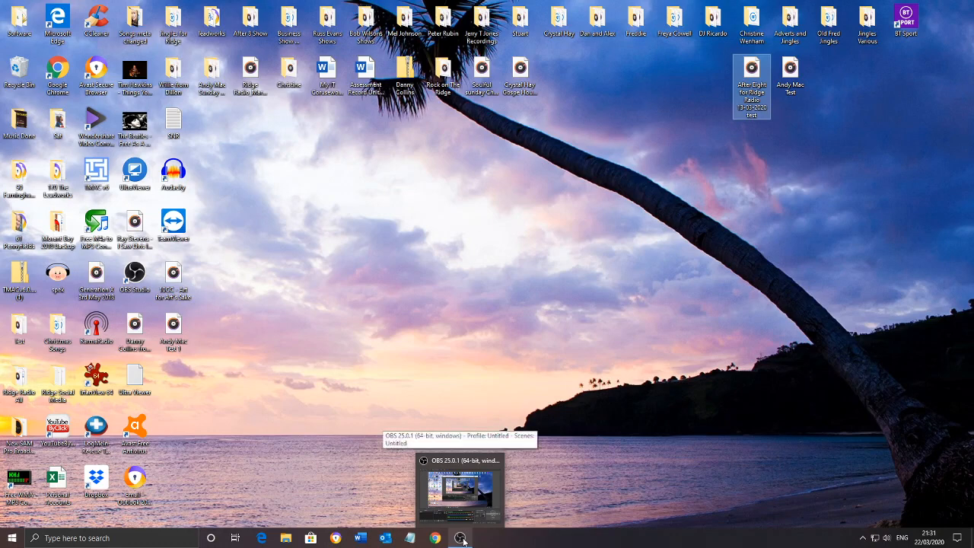
left_click(462, 538)
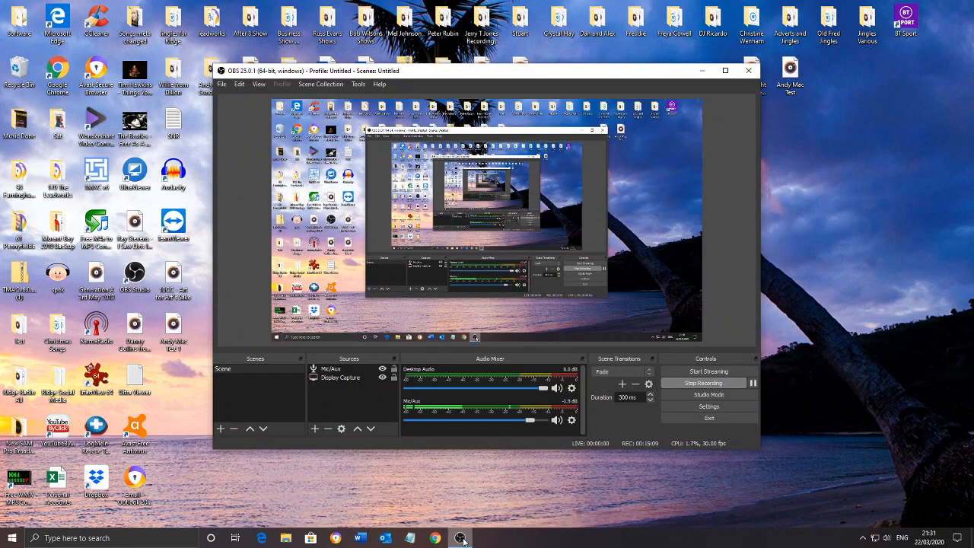